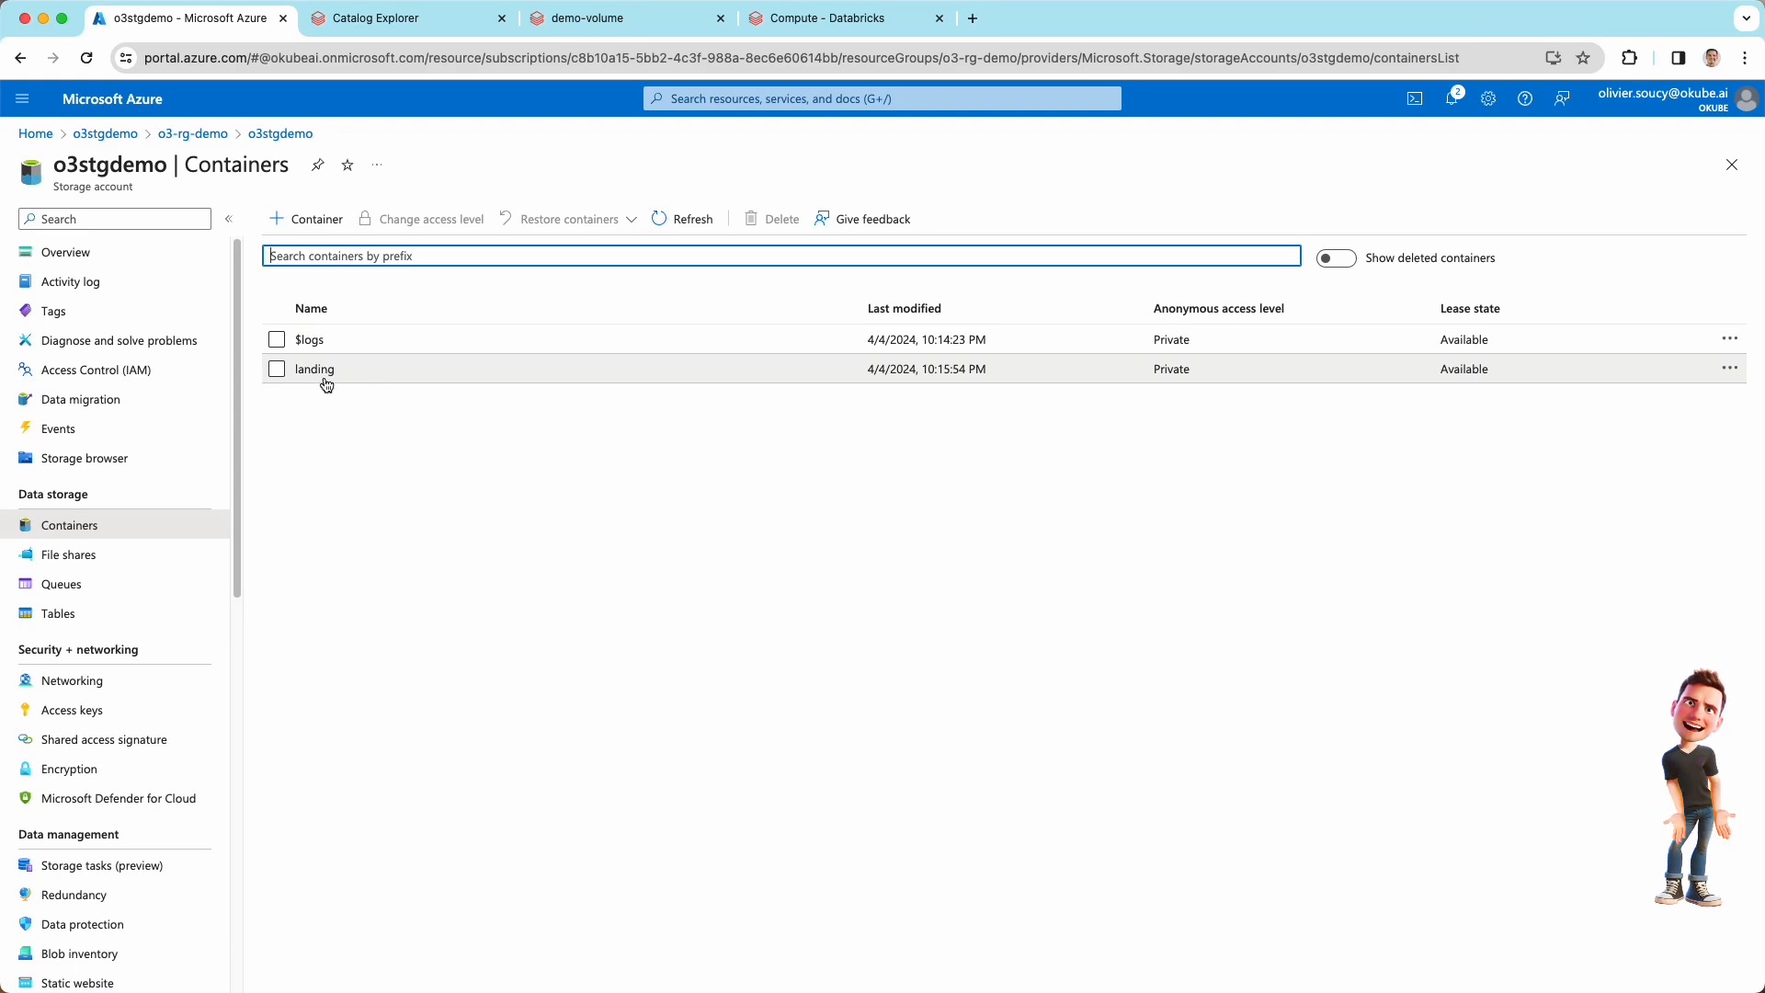
Step: Browse the landing container down to events/yahoo-finance/stock_price/2024/03/05 and examine the stock price JSON files
{"action": "left_click", "coordinate": [320, 376]}
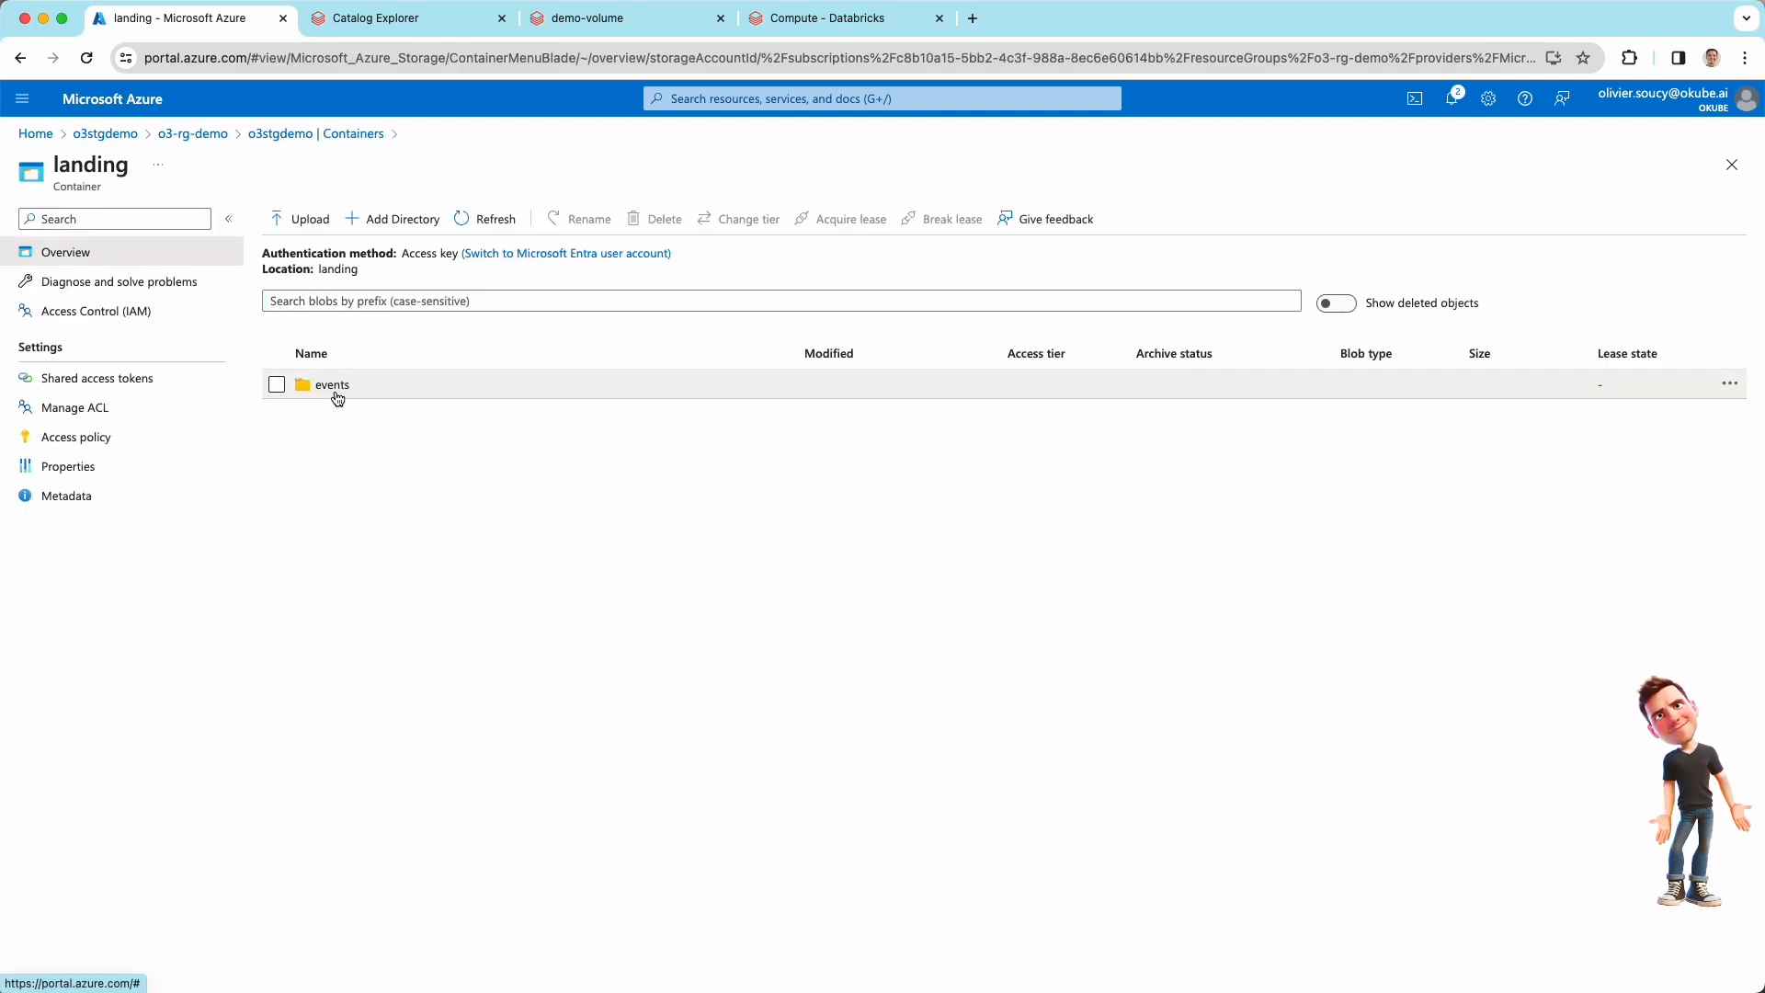
{"action": "left_click", "coordinate": [337, 387]}
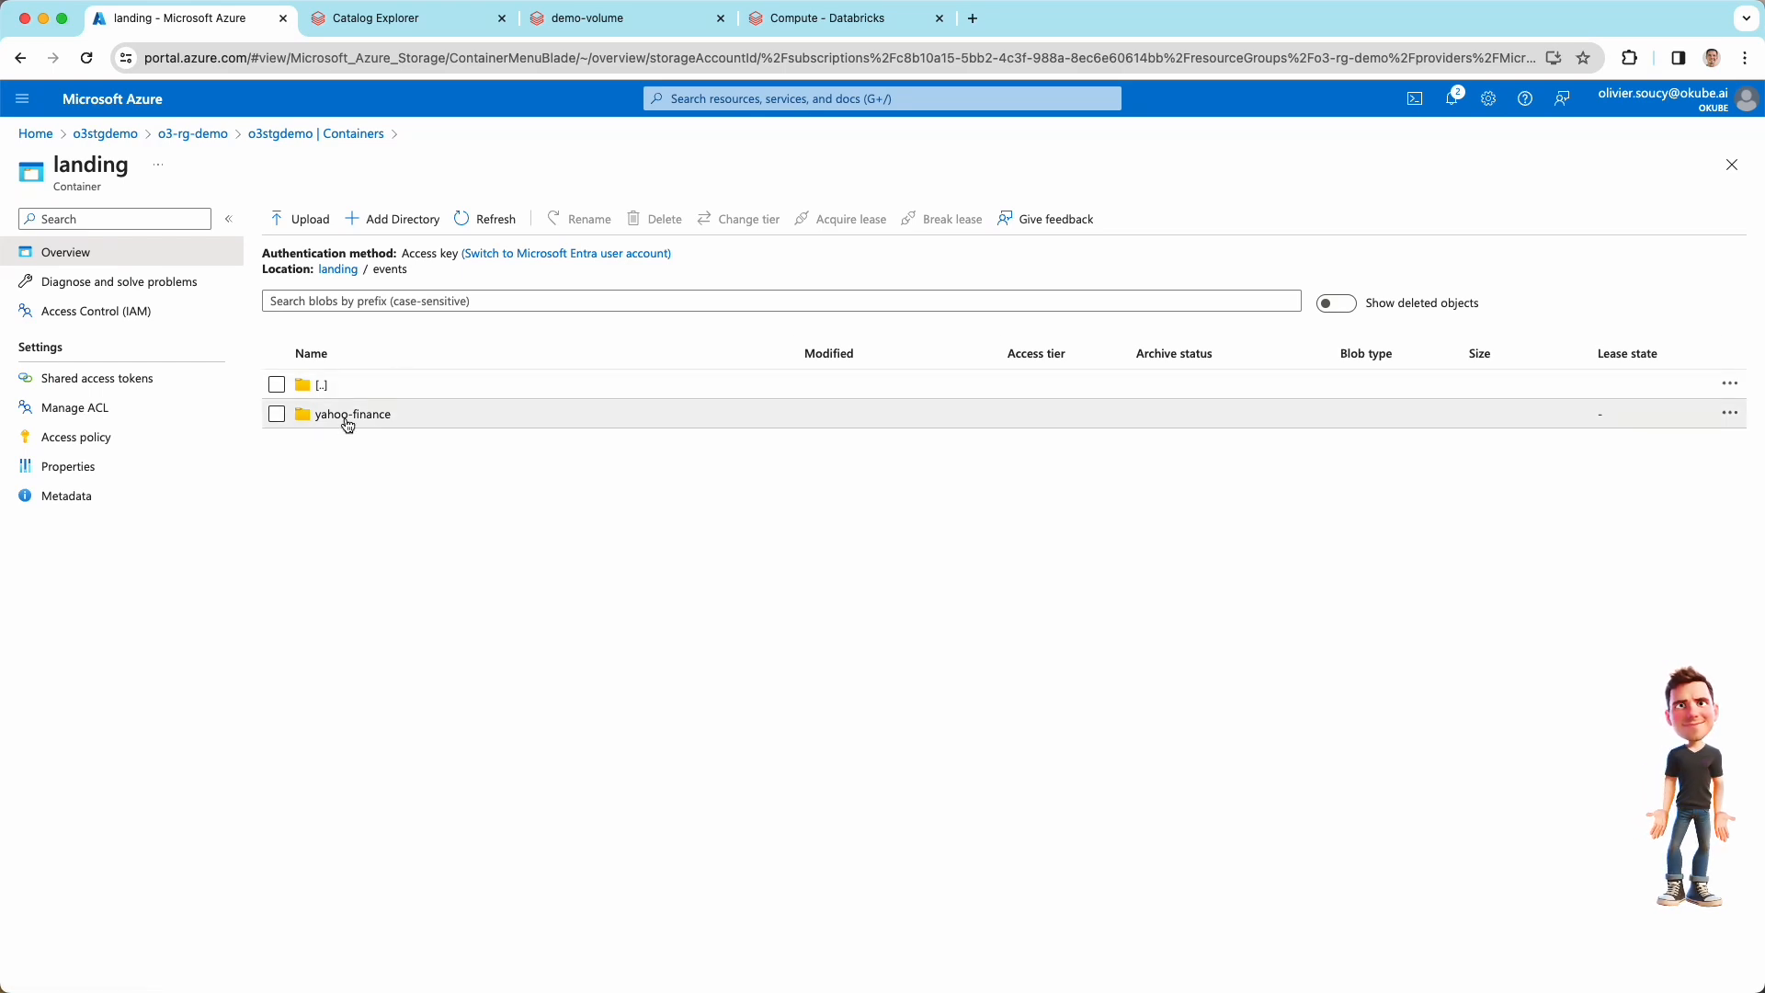
{"action": "left_click", "coordinate": [364, 418]}
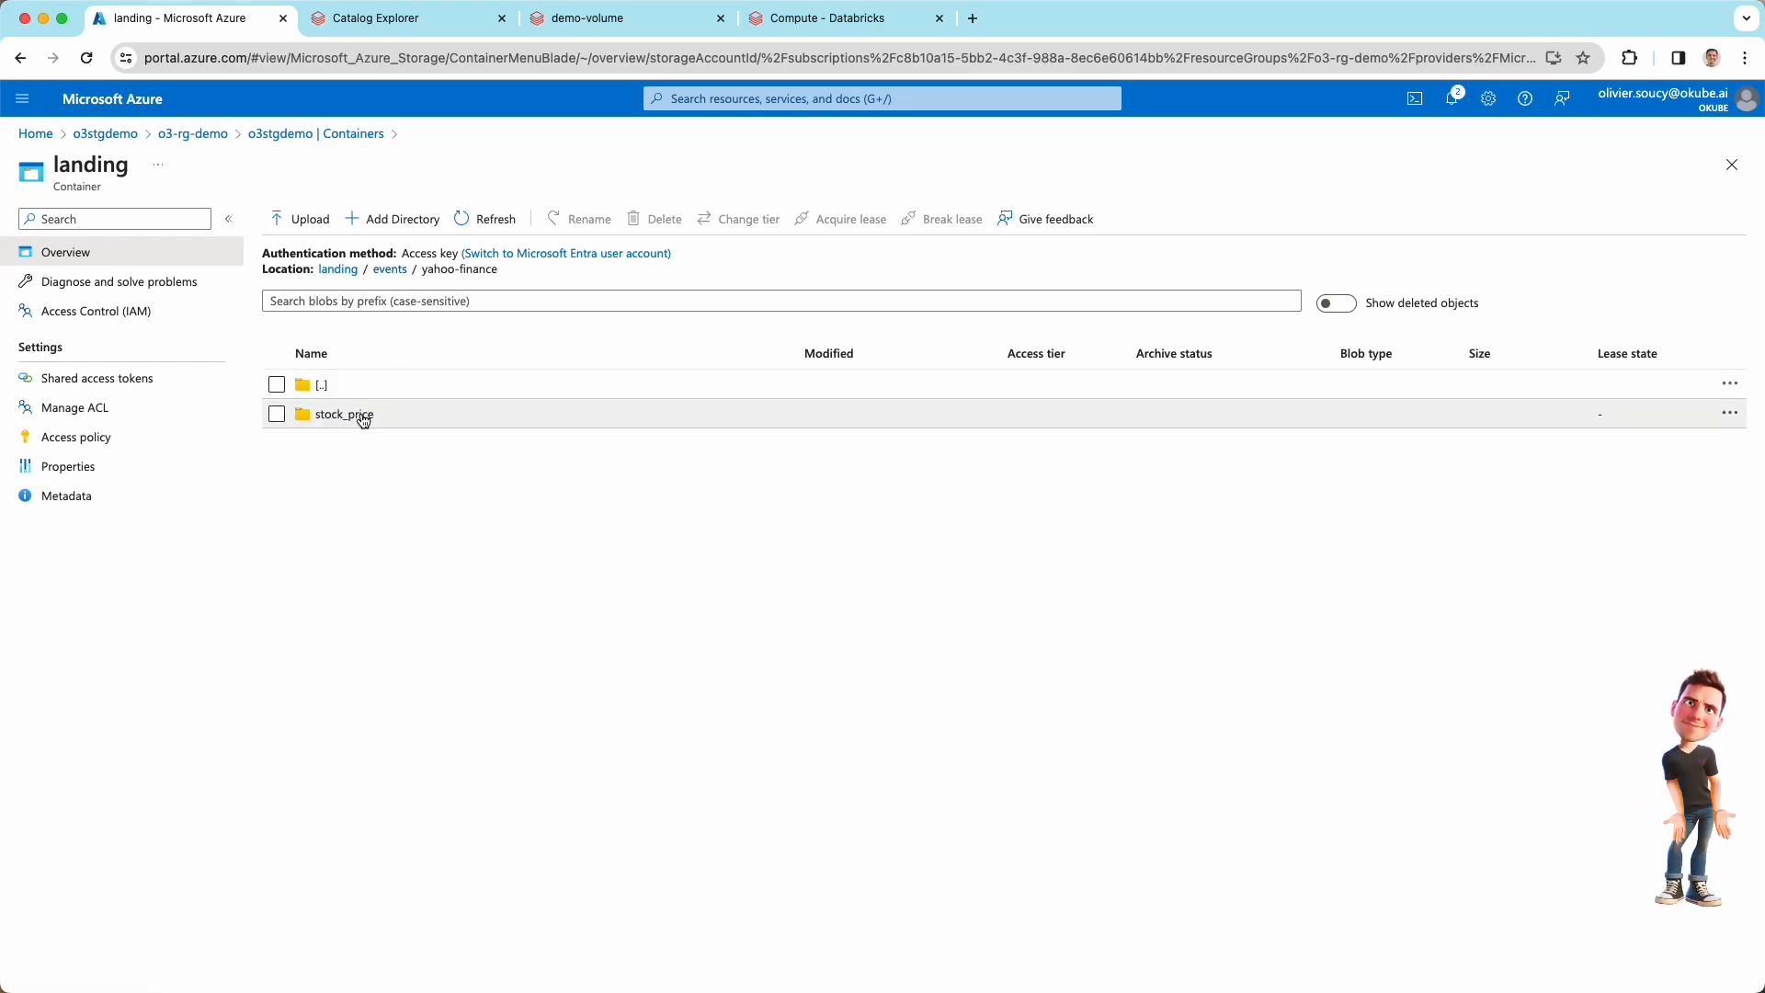
{"action": "left_click", "coordinate": [364, 419]}
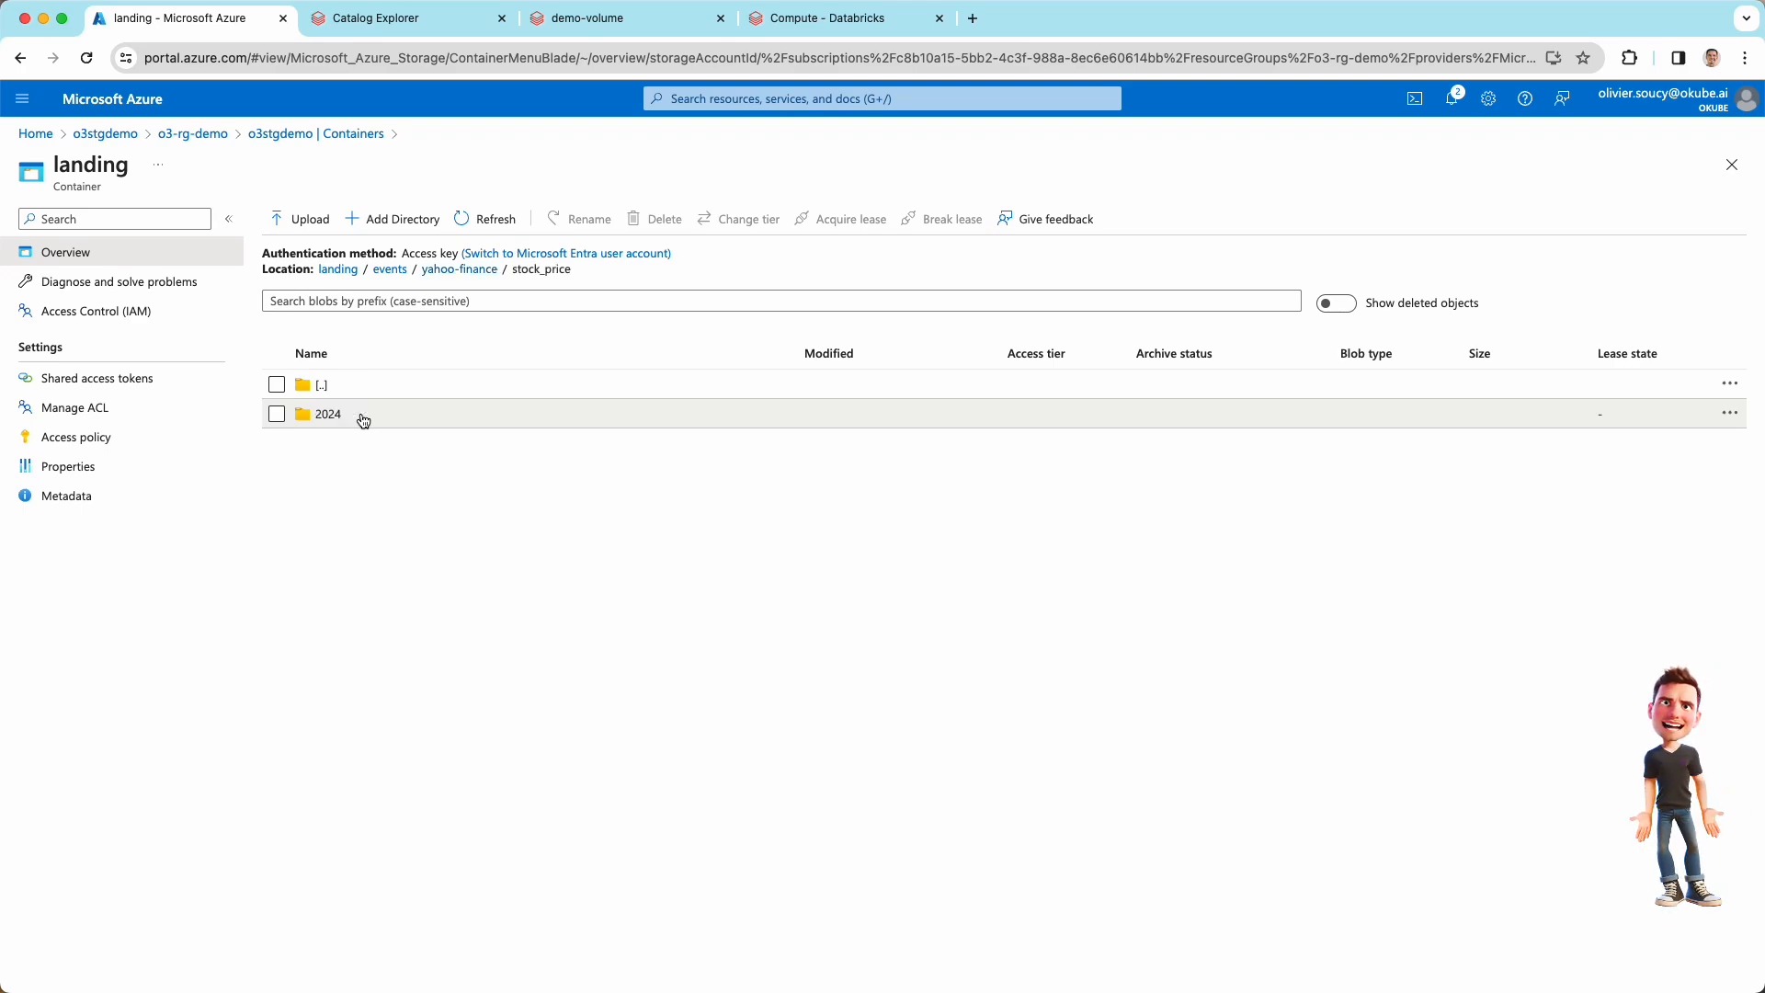
{"action": "left_click", "coordinate": [353, 421]}
{"action": "left_click", "coordinate": [367, 422]}
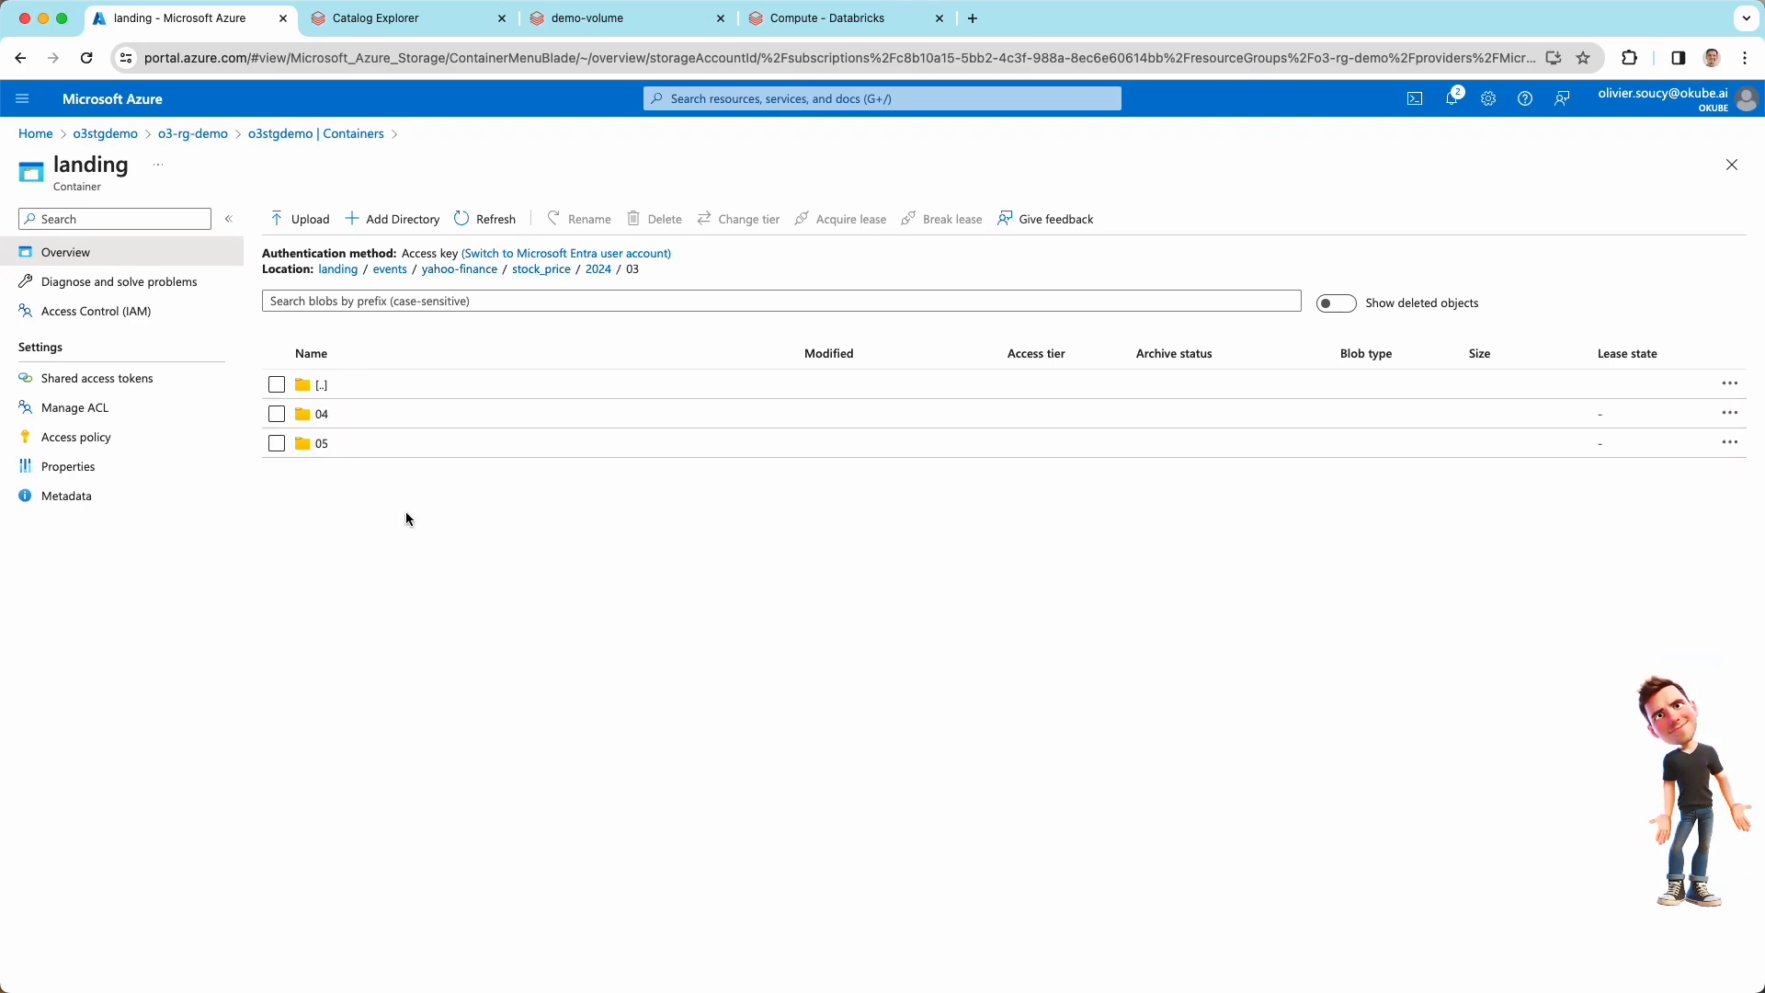
{"action": "left_click", "coordinate": [392, 446]}
{"action": "scroll", "coordinate": [605, 433], "scroll_direction": "down", "scroll_amount": 3}
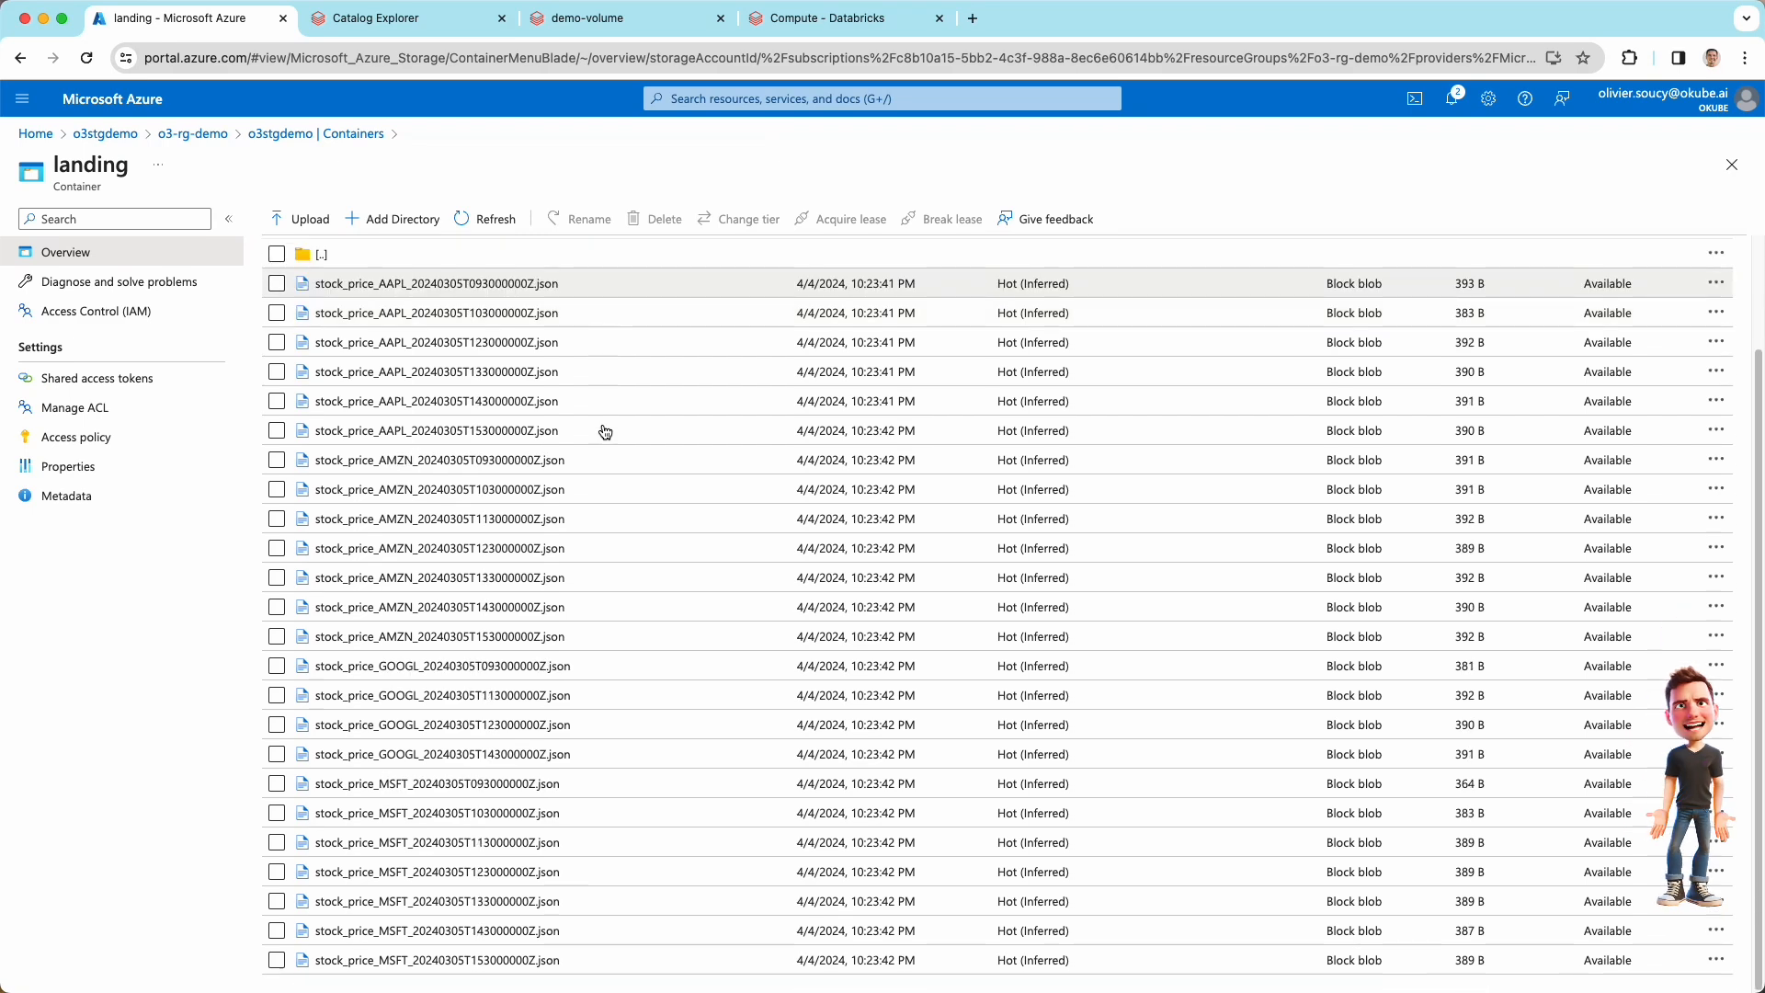
{"action": "scroll", "coordinate": [605, 432], "scroll_direction": "up", "scroll_amount": 3}
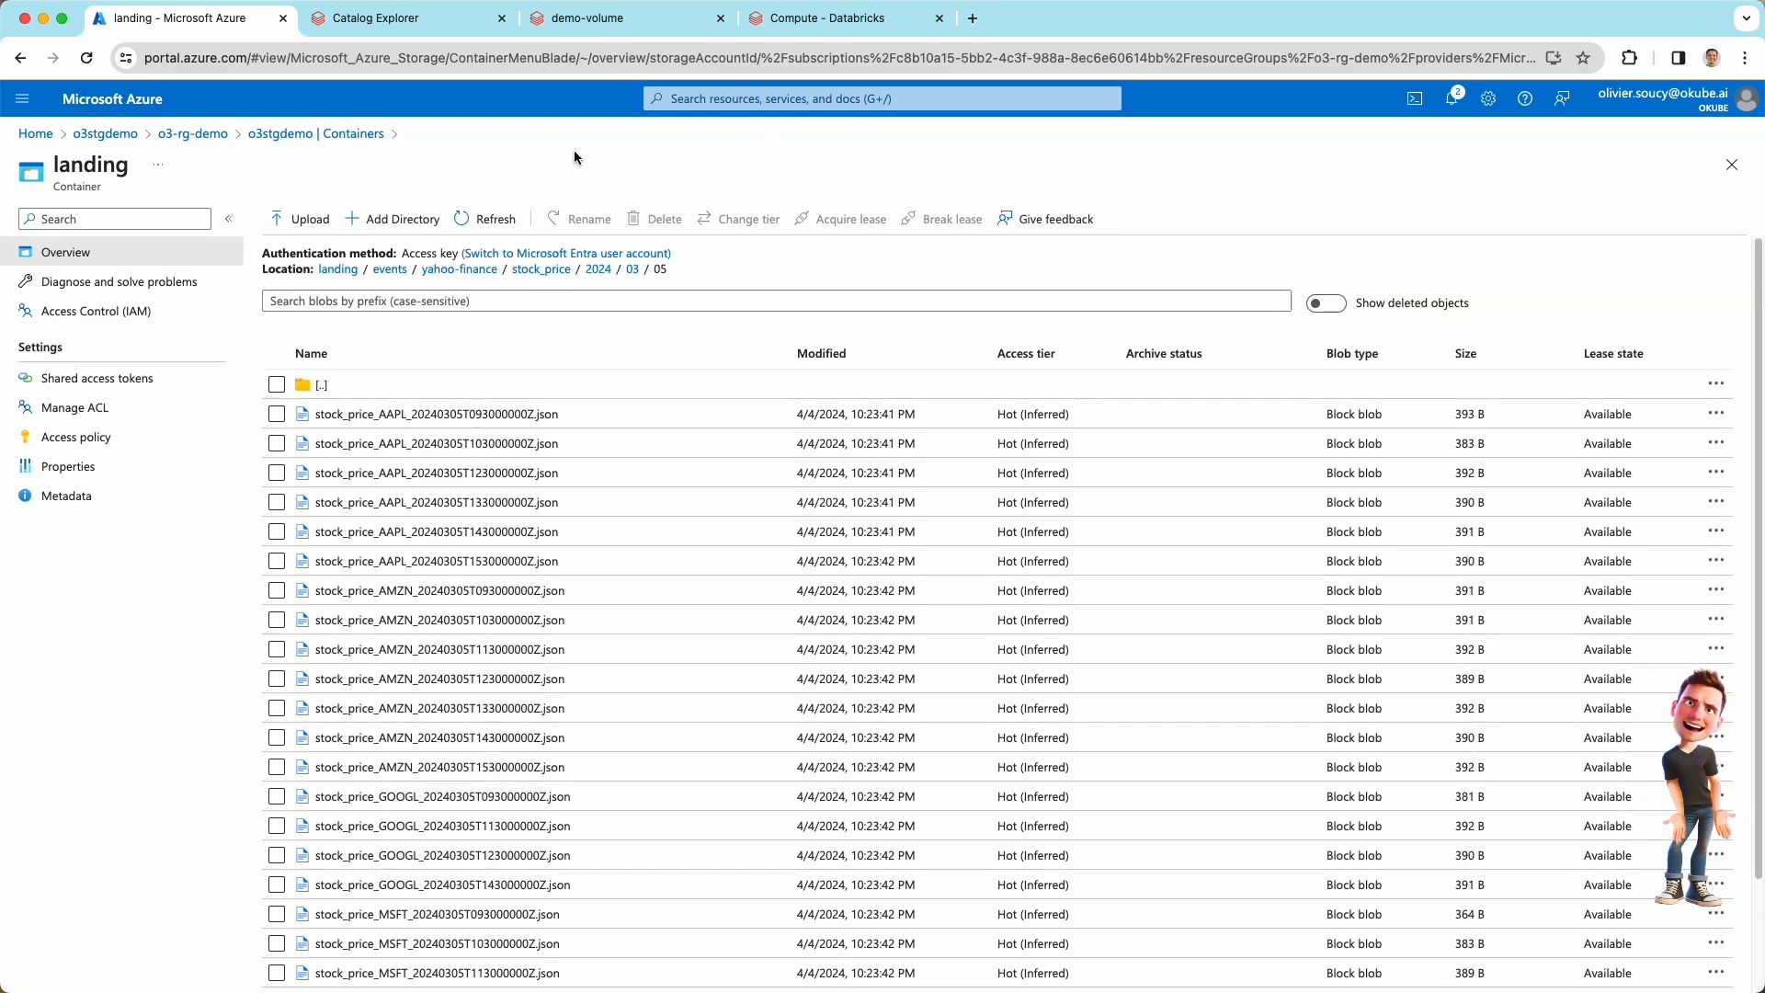
Step: From the o3-rg-demo resource group, search the Marketplace for databricks and start creating an Access Connector for Azure Databricks
{"action": "left_click", "coordinate": [192, 133]}
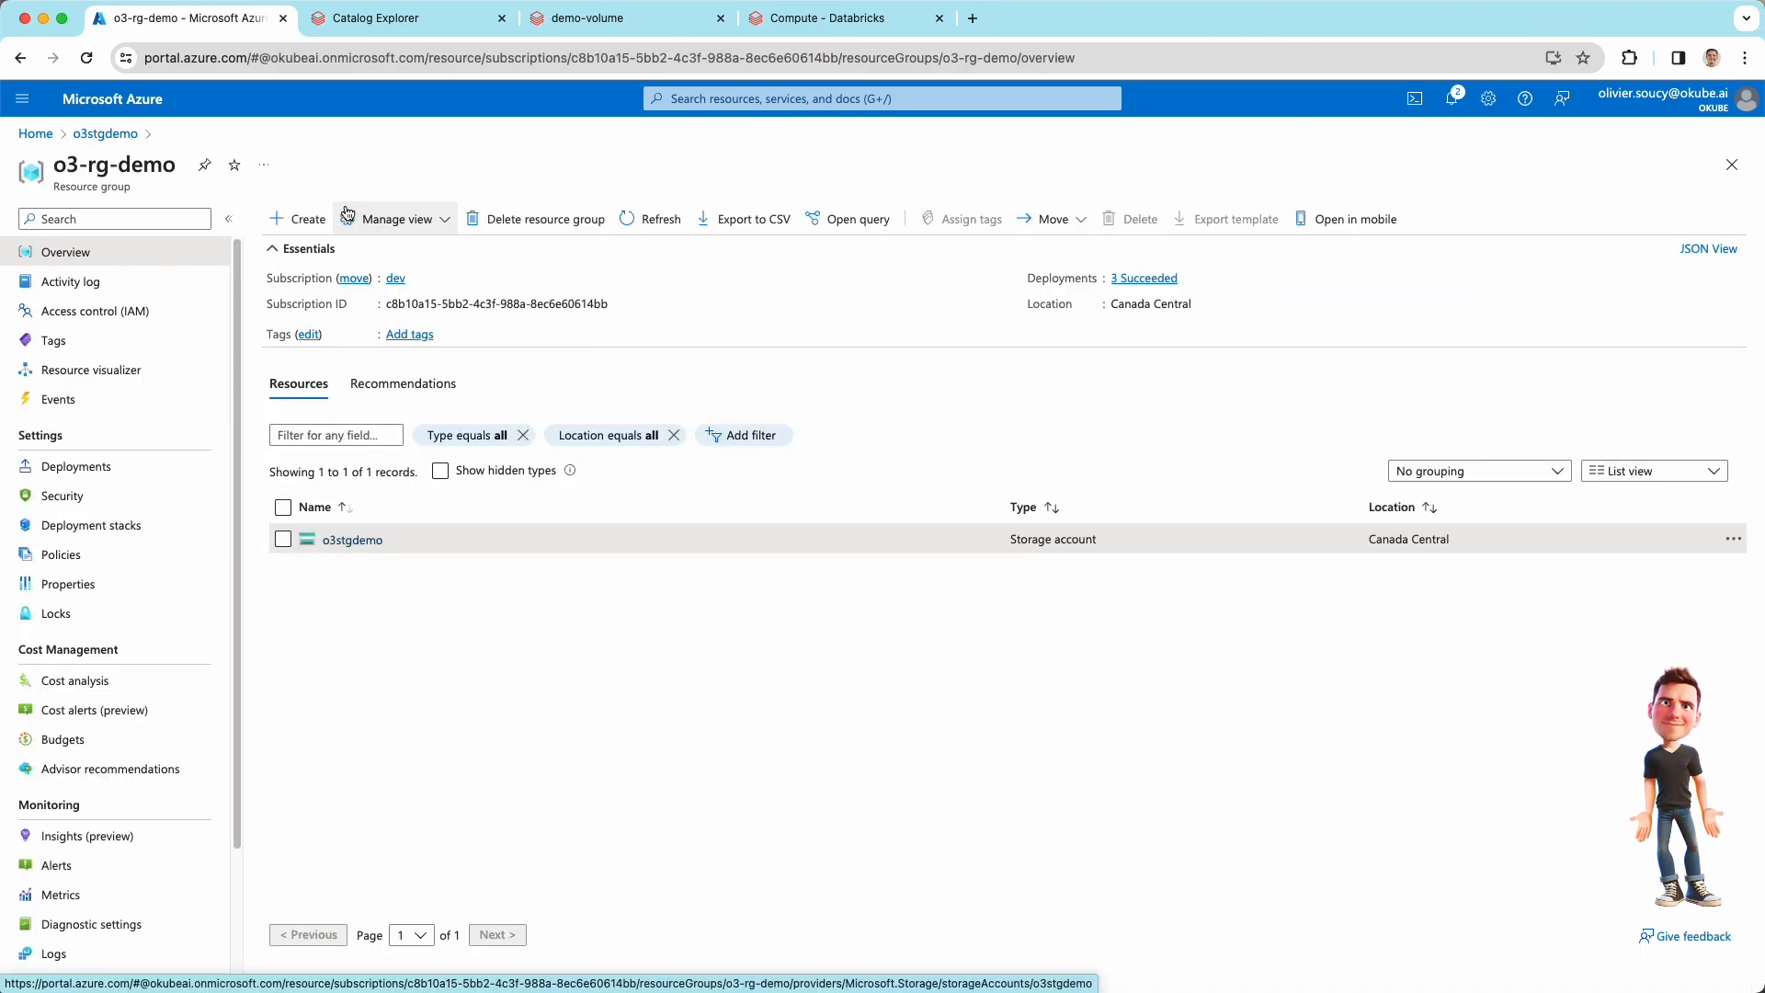
{"action": "left_click", "coordinate": [307, 226]}
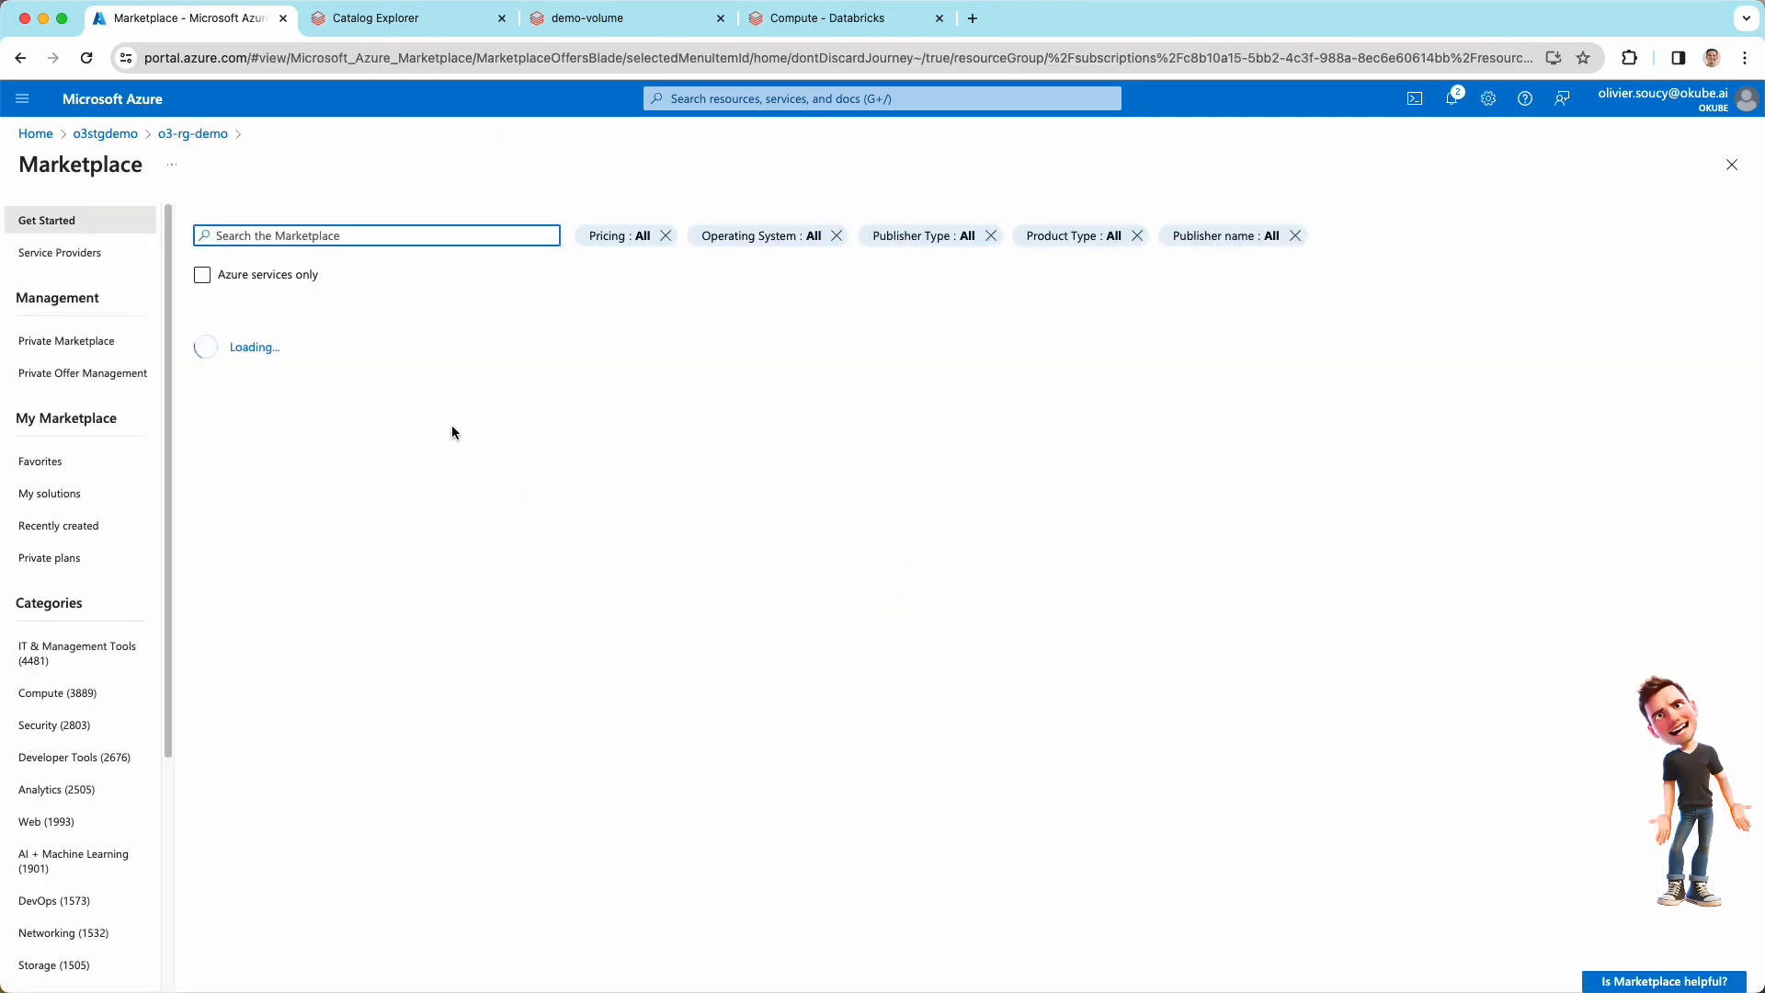
{"action": "type", "text": "databricks"}
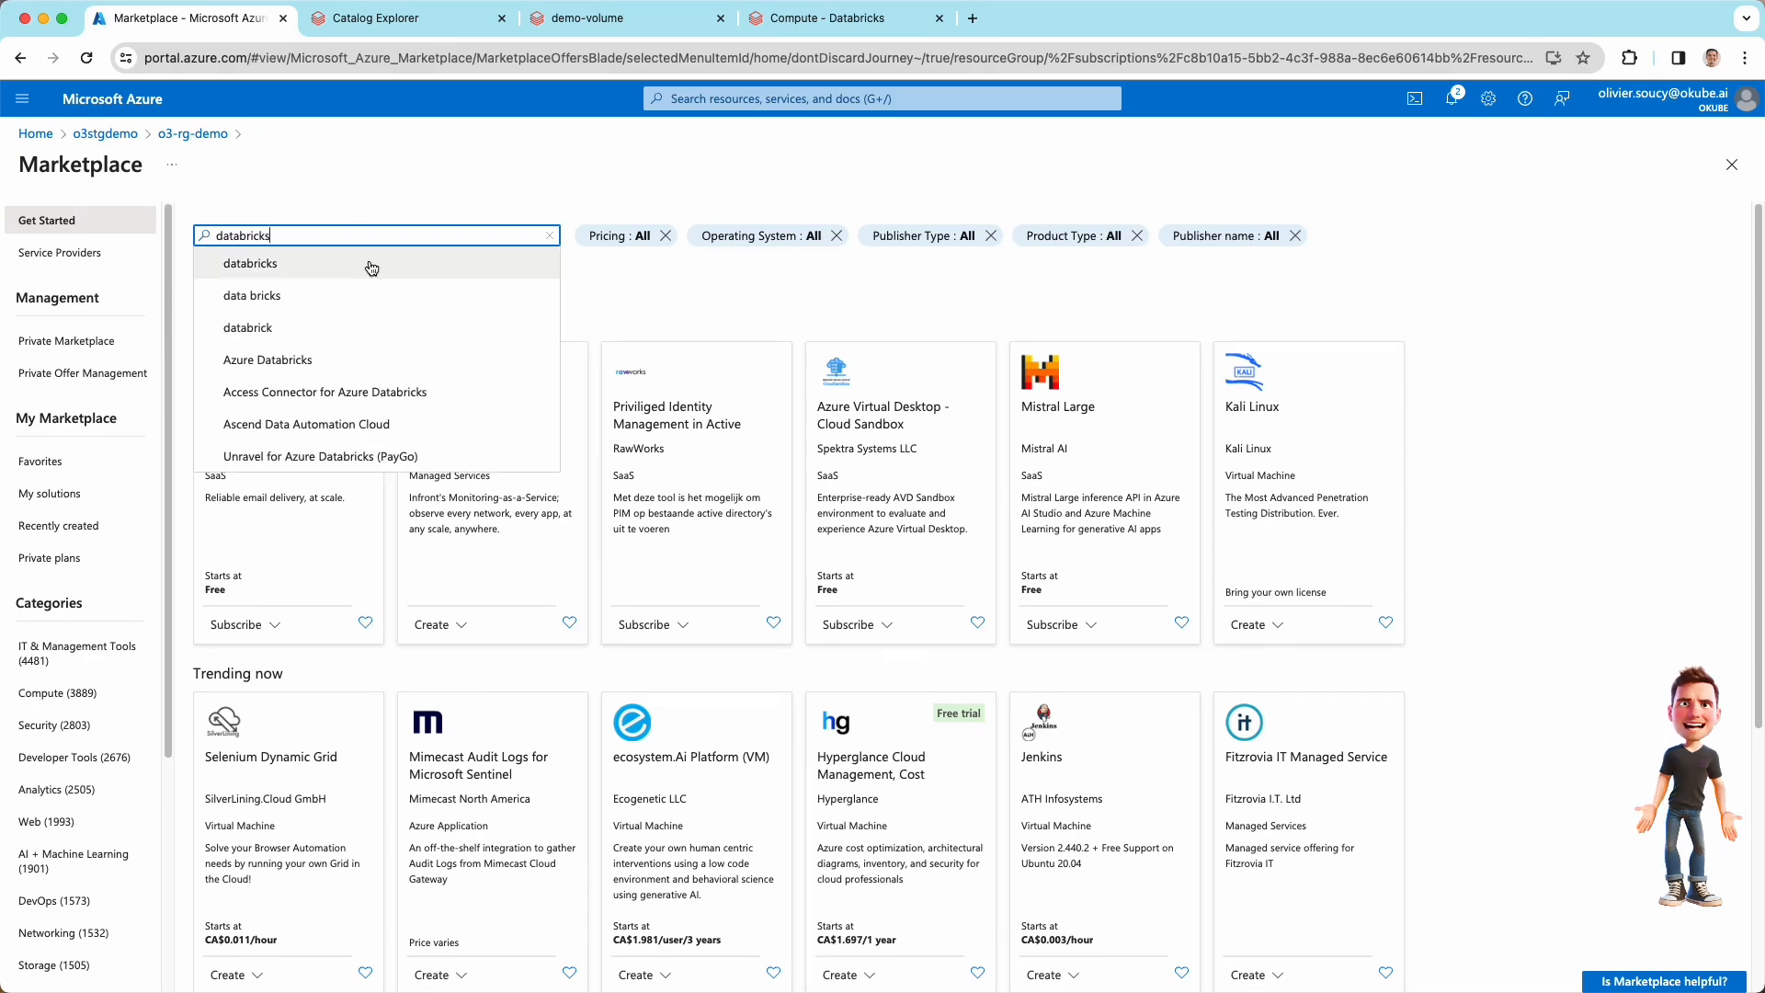
{"action": "key", "text": "Return"}
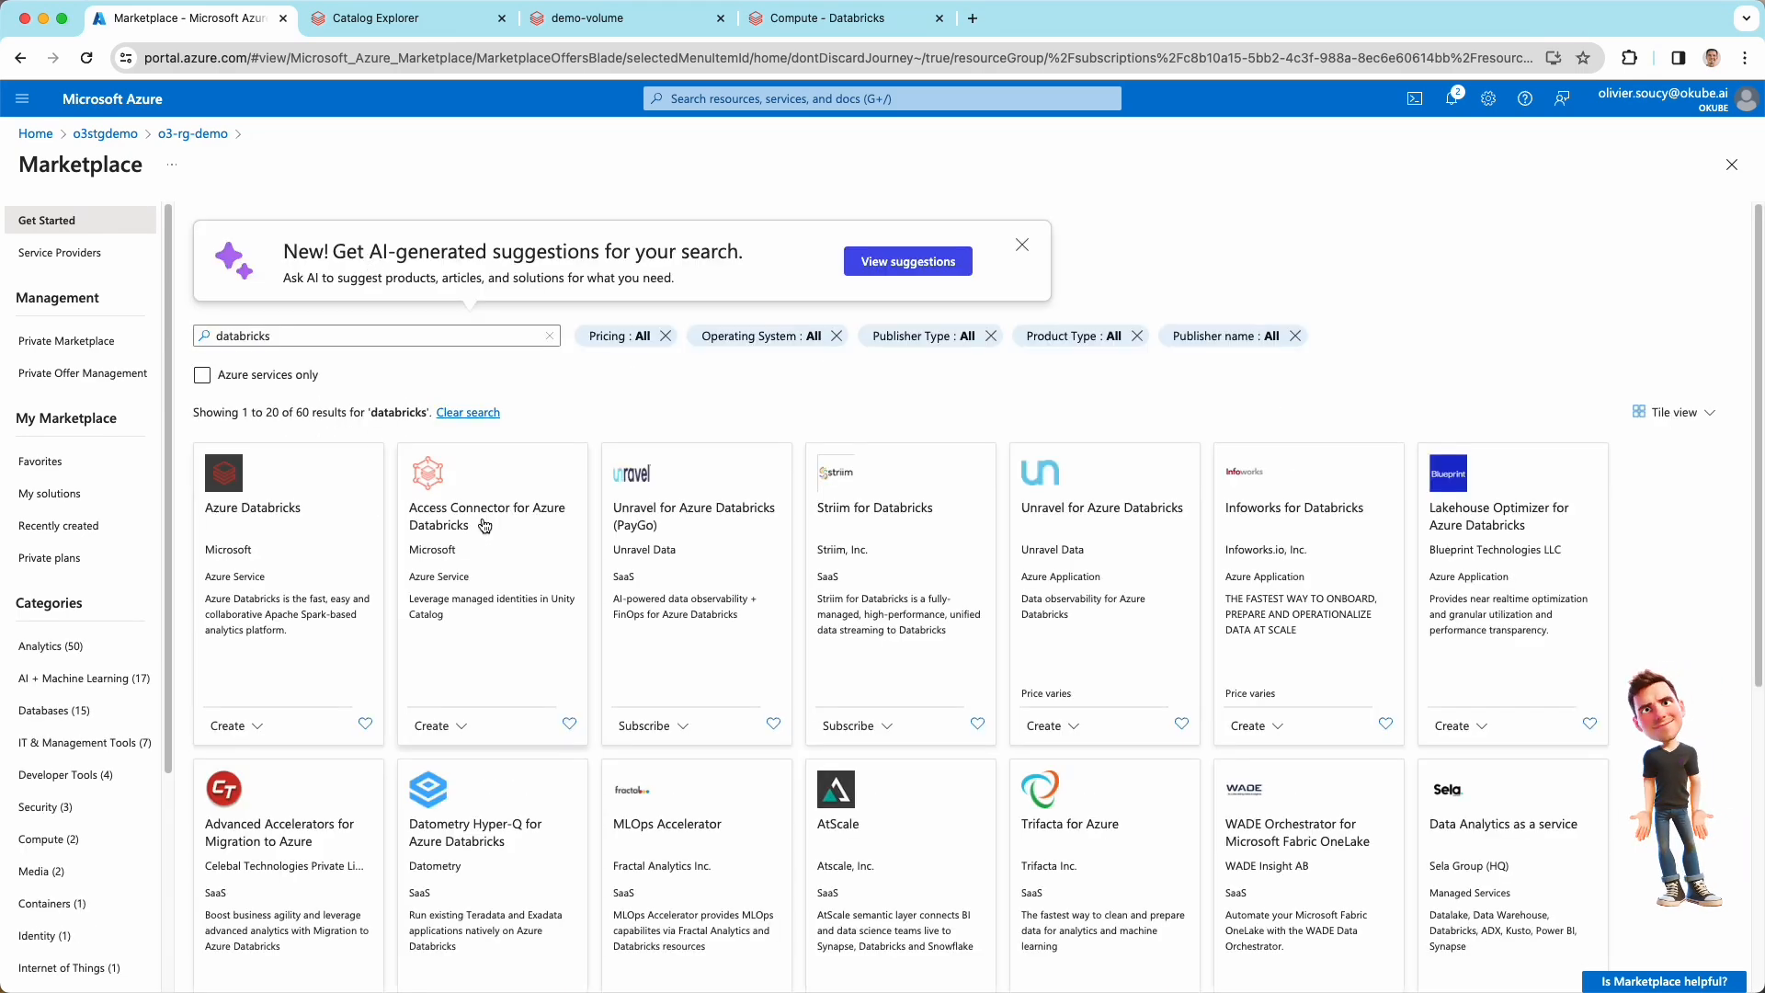
{"action": "left_click", "coordinate": [432, 725]}
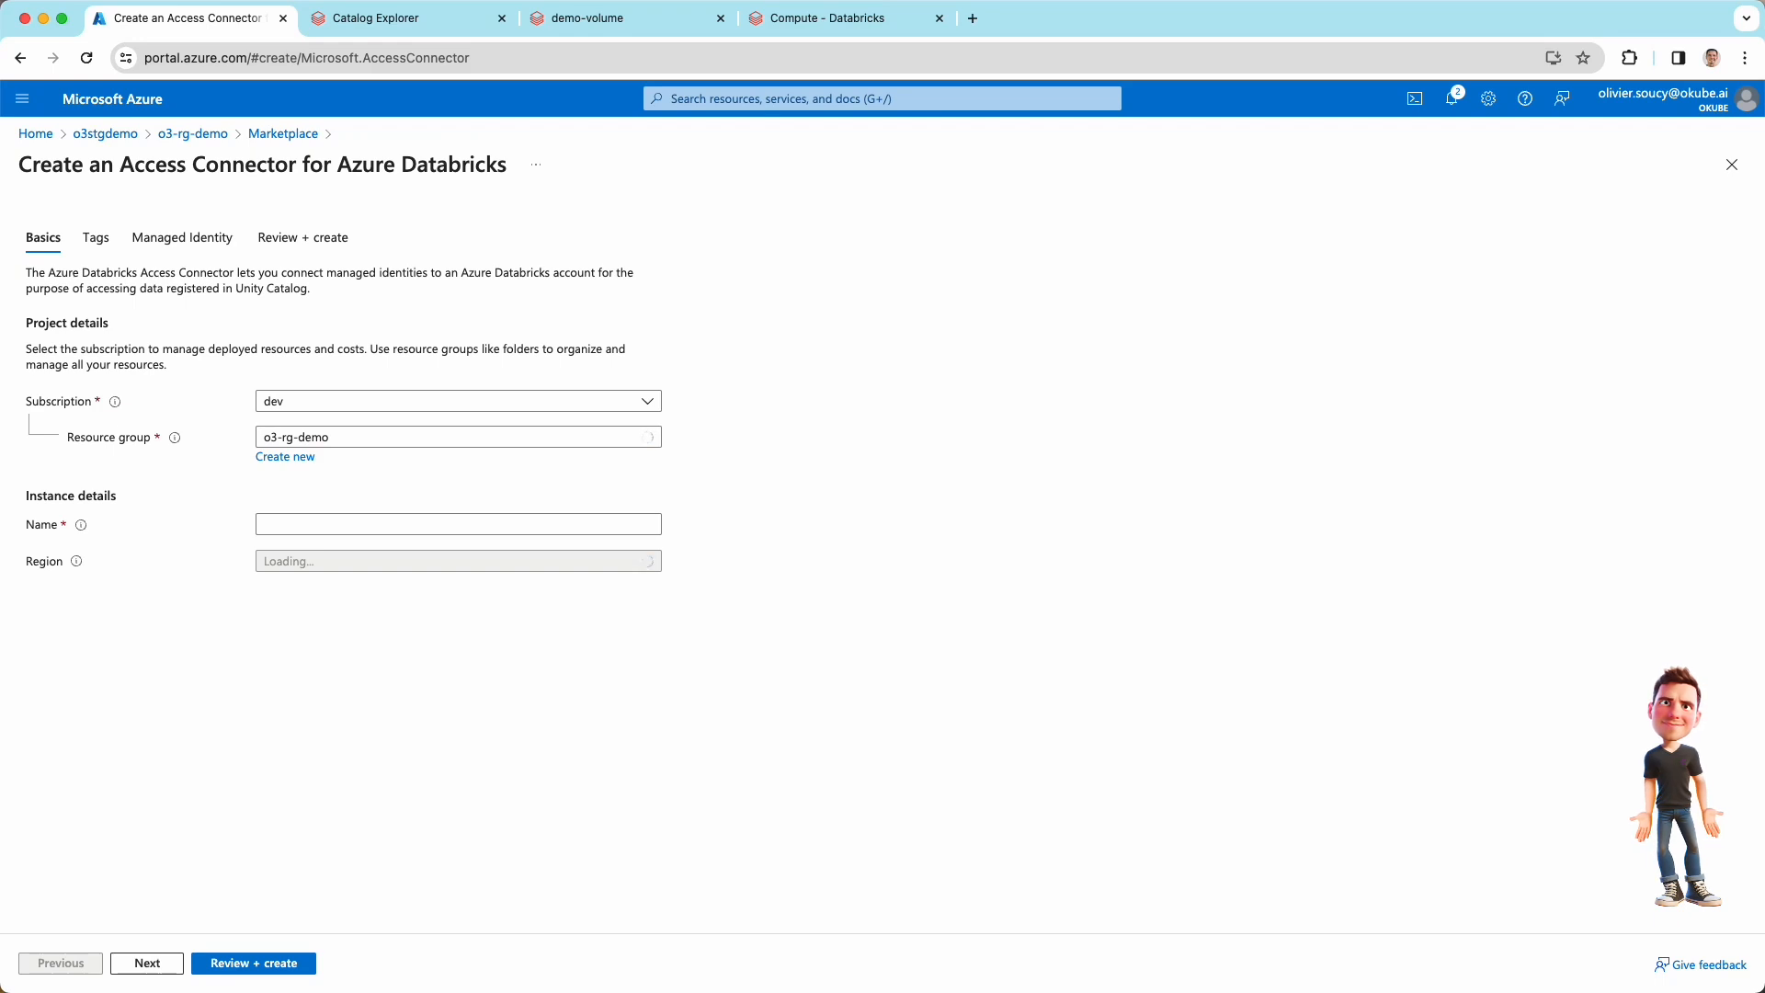
Step: Create the access connector as demo-access-connector in the Canada Central region and open the deployed resource from its resource group
{"action": "left_click", "coordinate": [317, 520]}
{"action": "left_click", "coordinate": [340, 561]}
{"action": "type", "text": "Cana"}
{"action": "left_click", "coordinate": [345, 625]}
{"action": "left_click", "coordinate": [325, 525]}
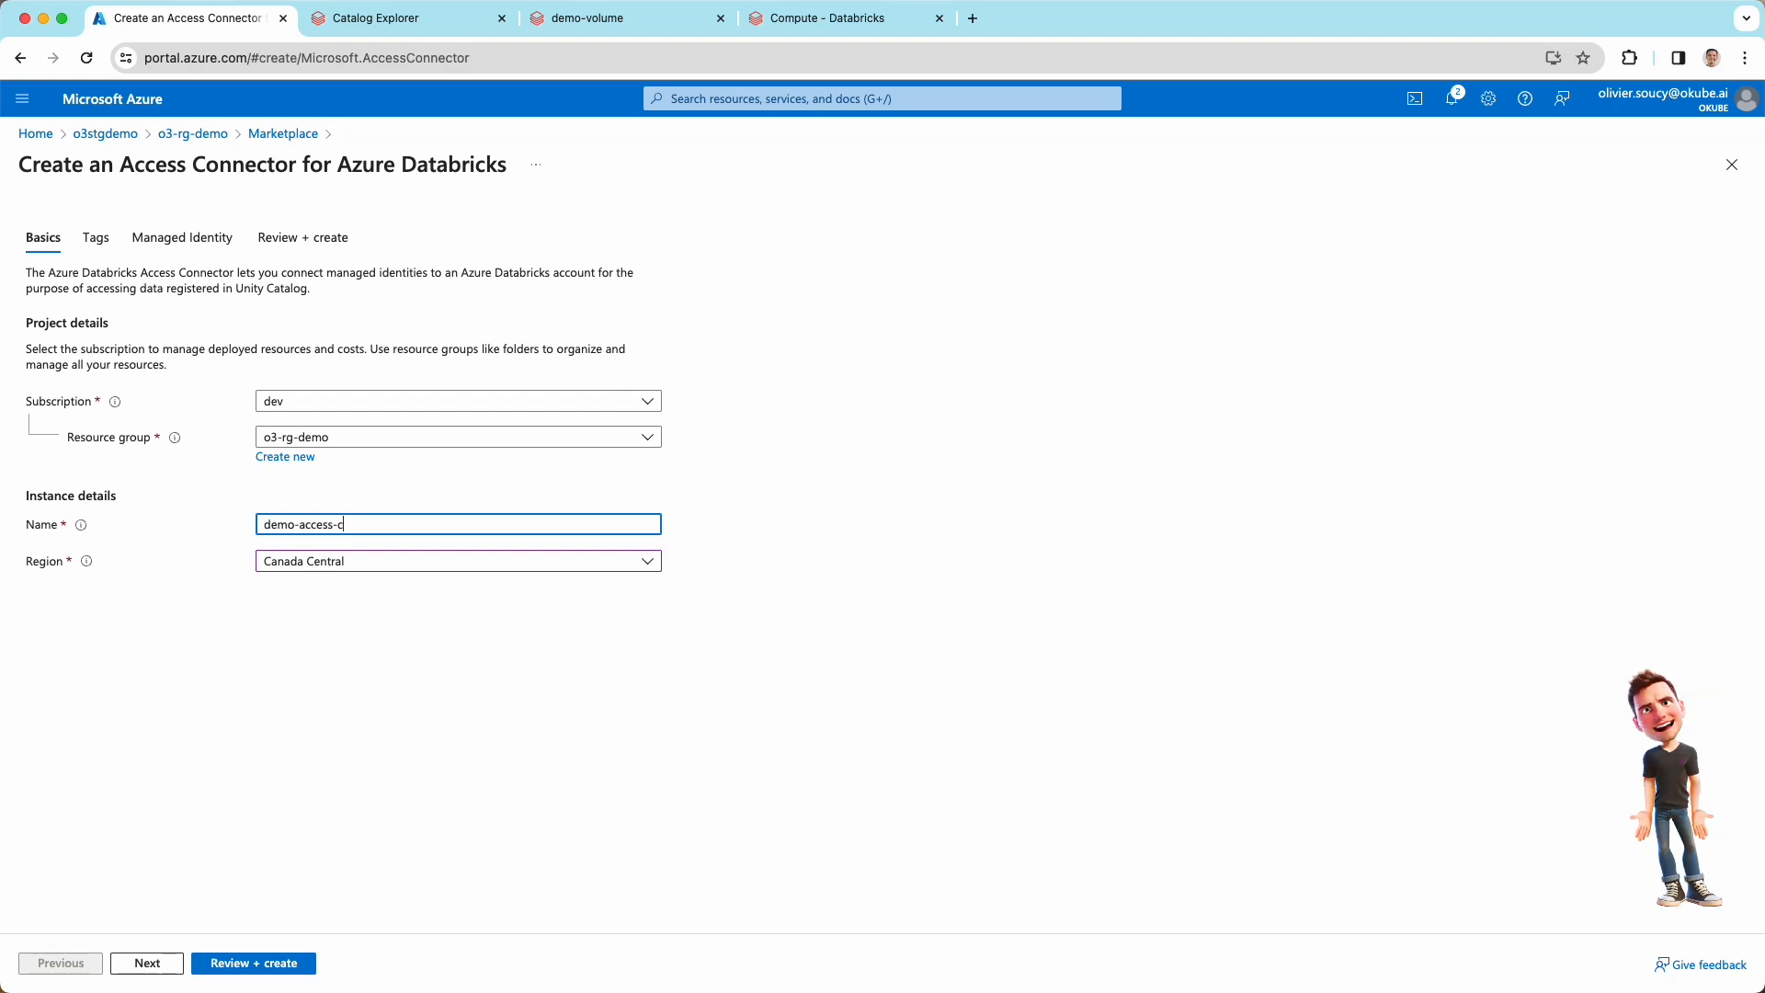
{"action": "left_click", "coordinate": [215, 972]}
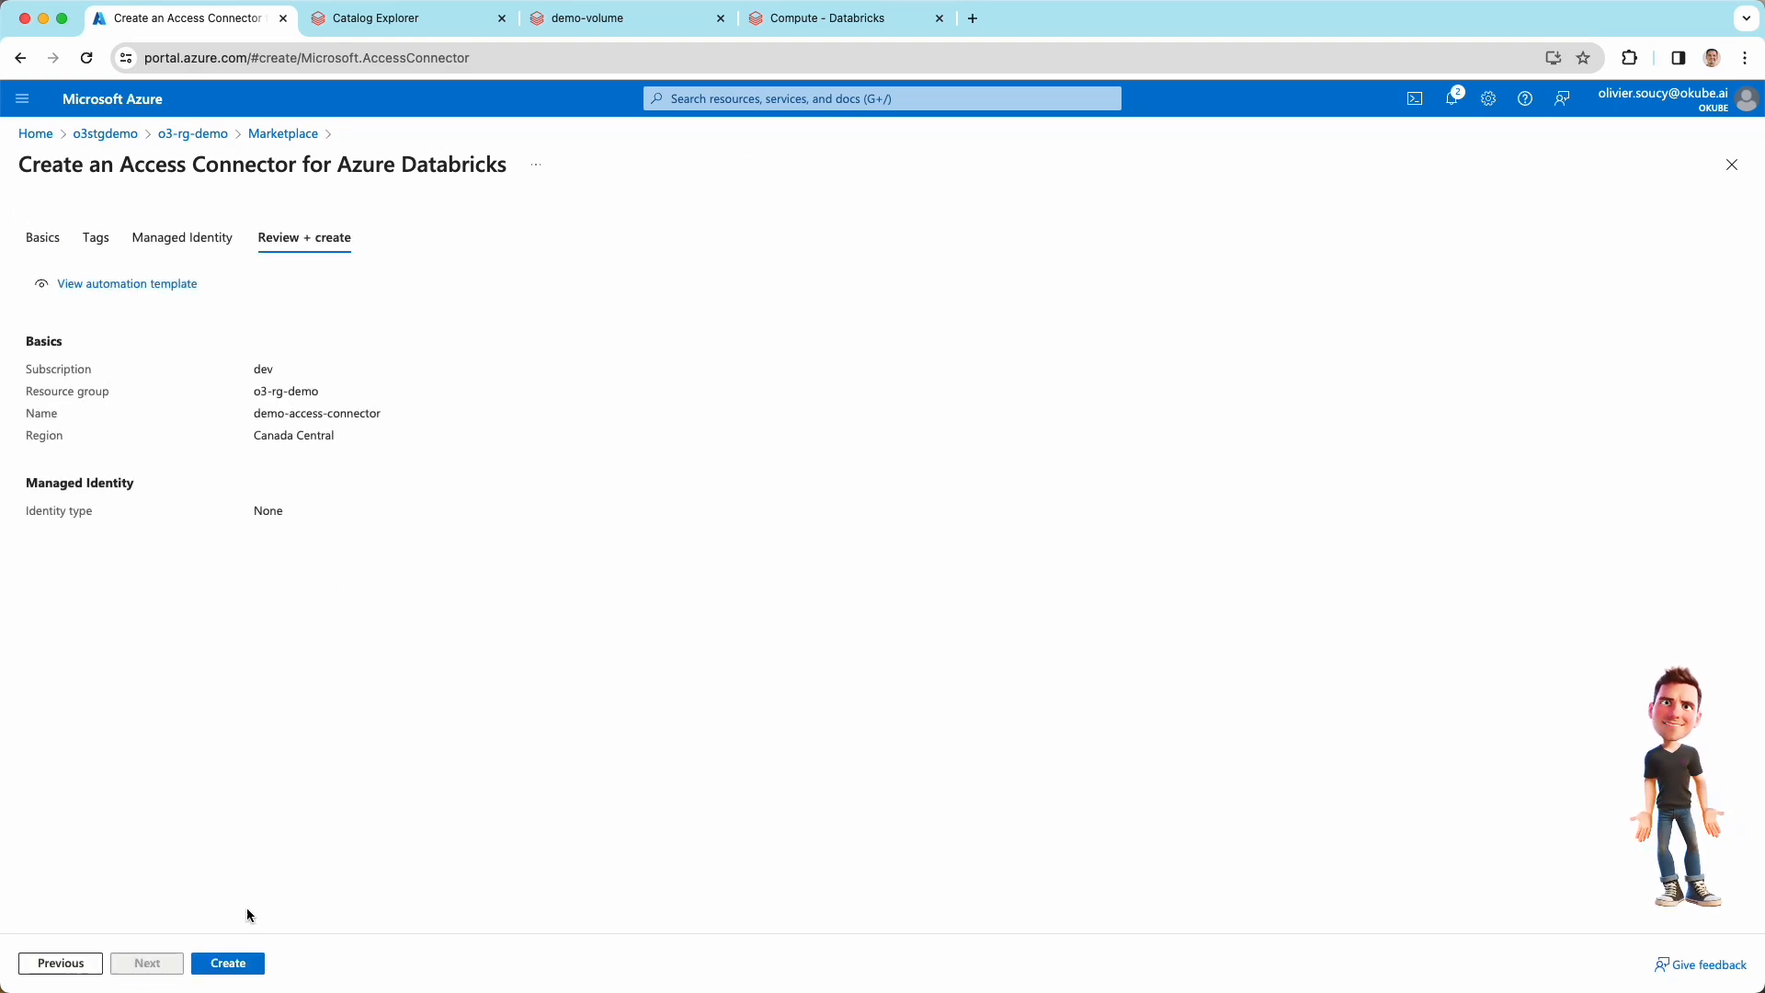
{"action": "left_click", "coordinate": [228, 962]}
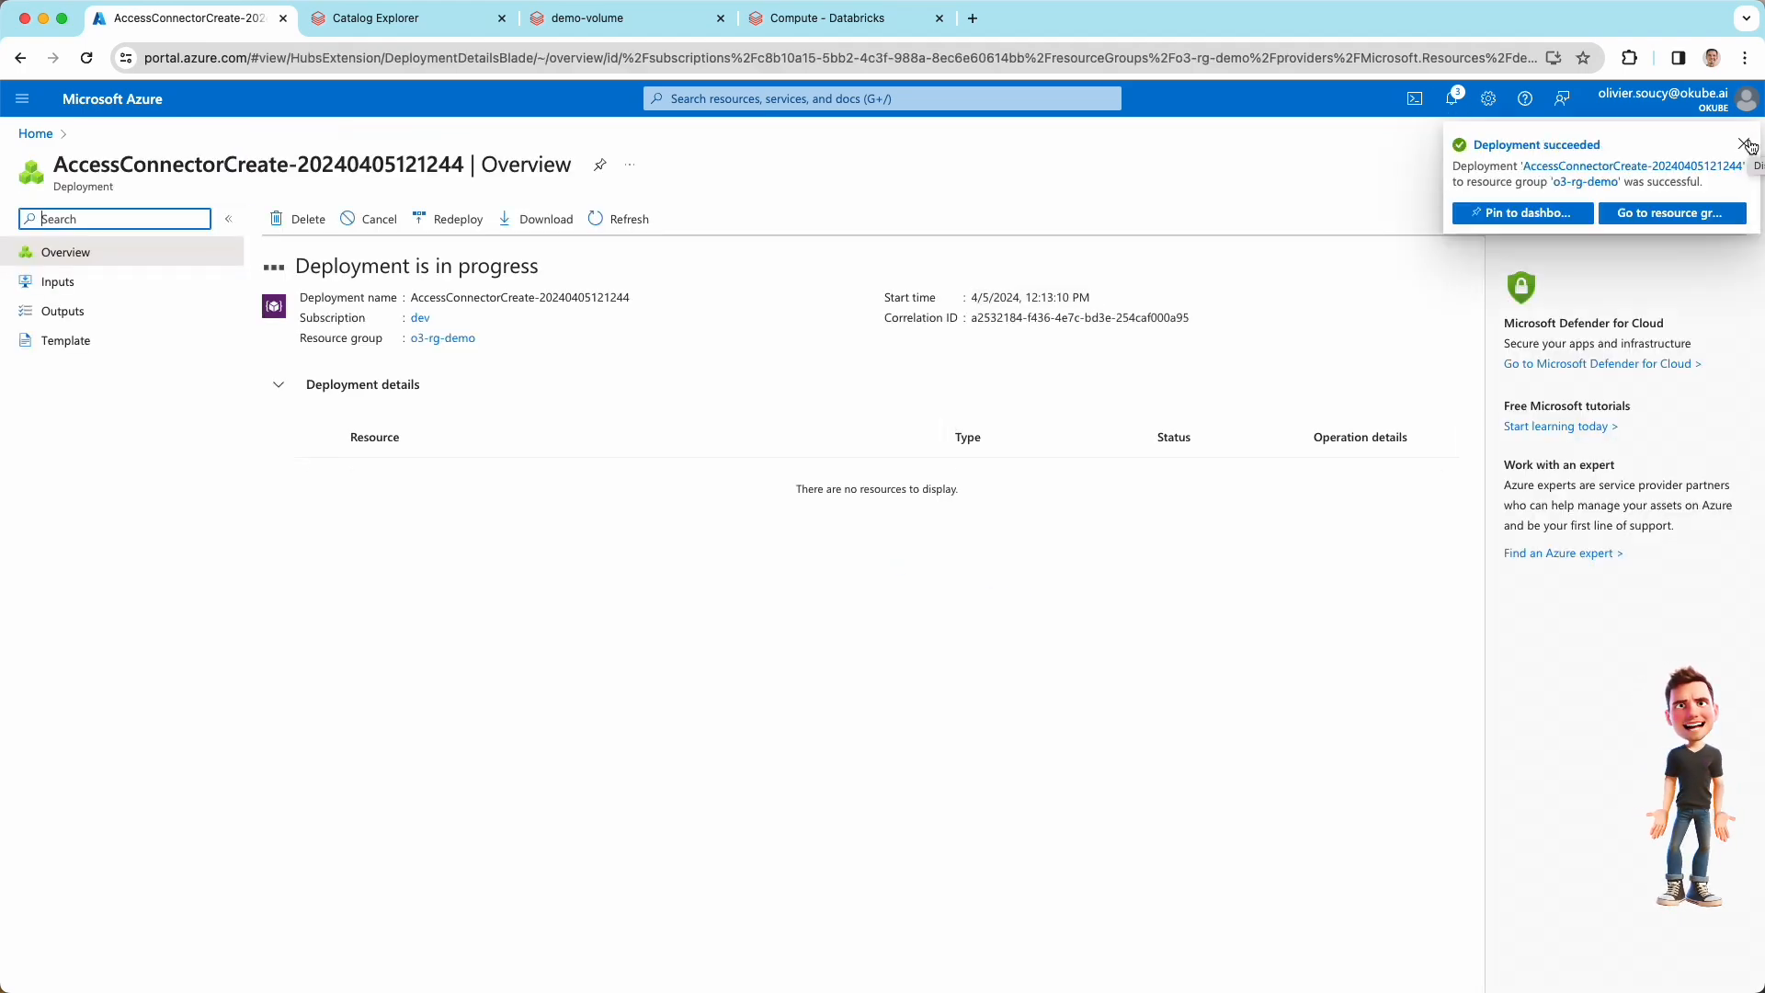
{"action": "left_click", "coordinate": [423, 462]}
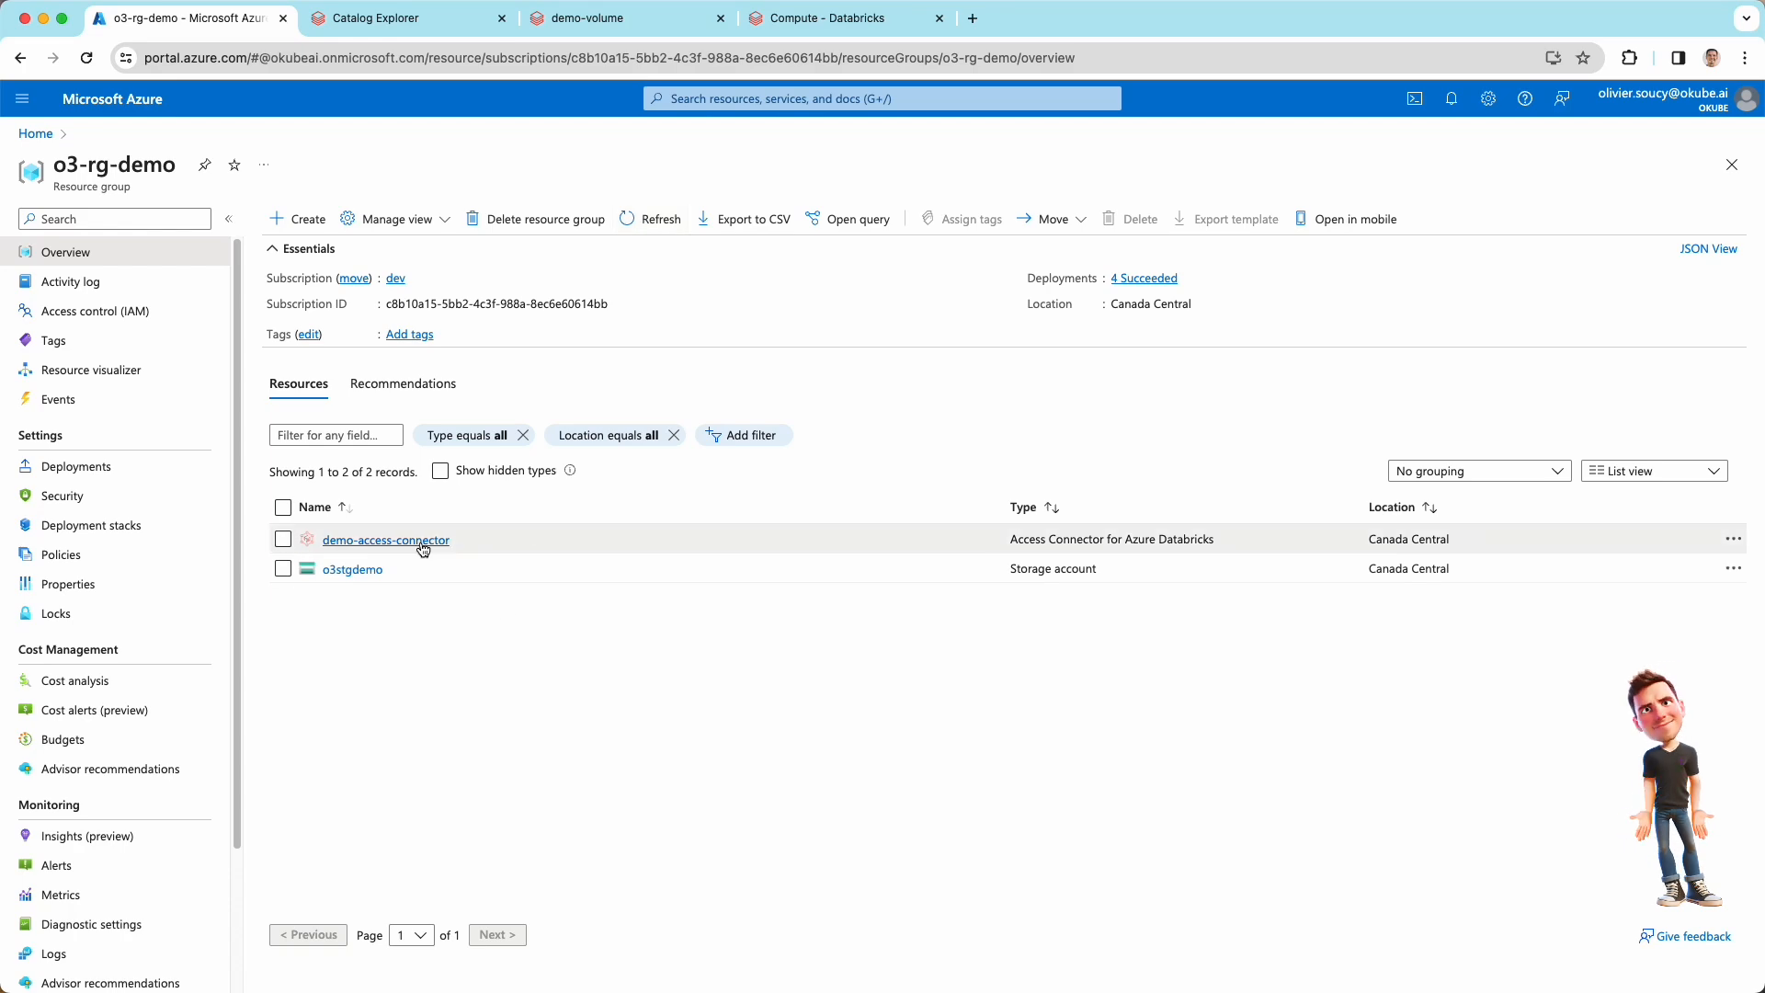
{"action": "left_click", "coordinate": [405, 541]}
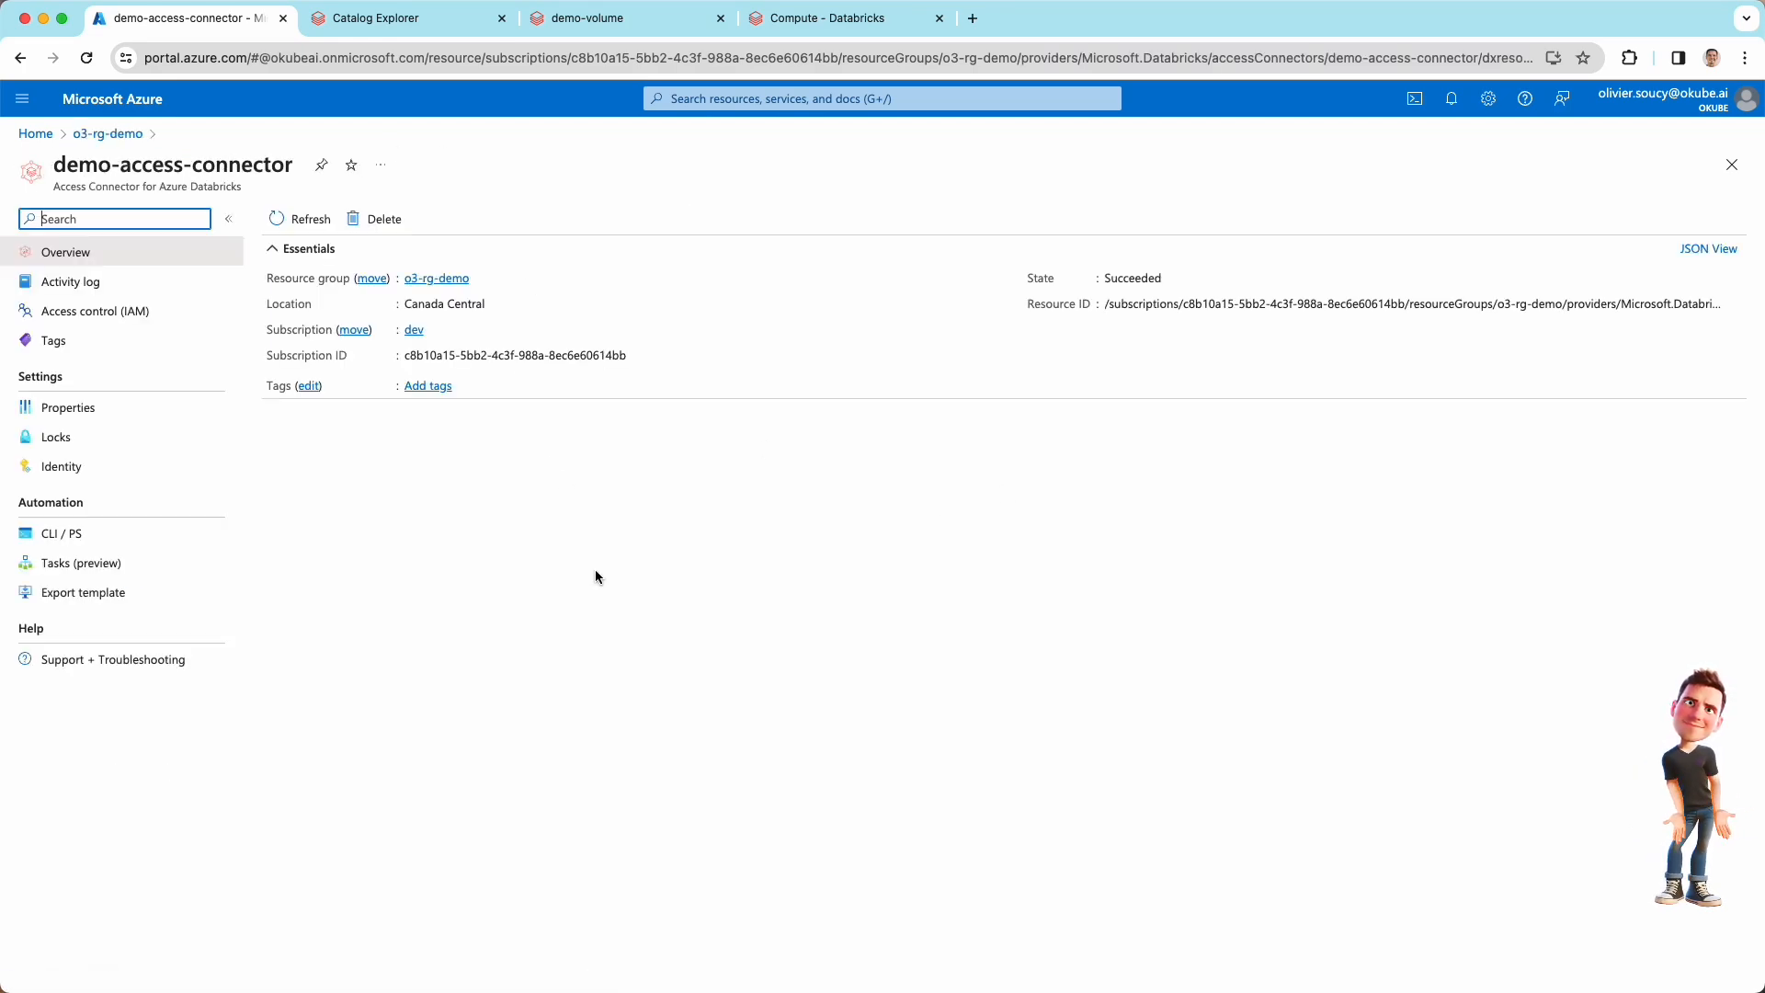
Step: Review the role assignments in the o3stgdemo storage account's access control and start adding a role assignment
{"action": "left_click", "coordinate": [108, 134]}
{"action": "left_click", "coordinate": [350, 576]}
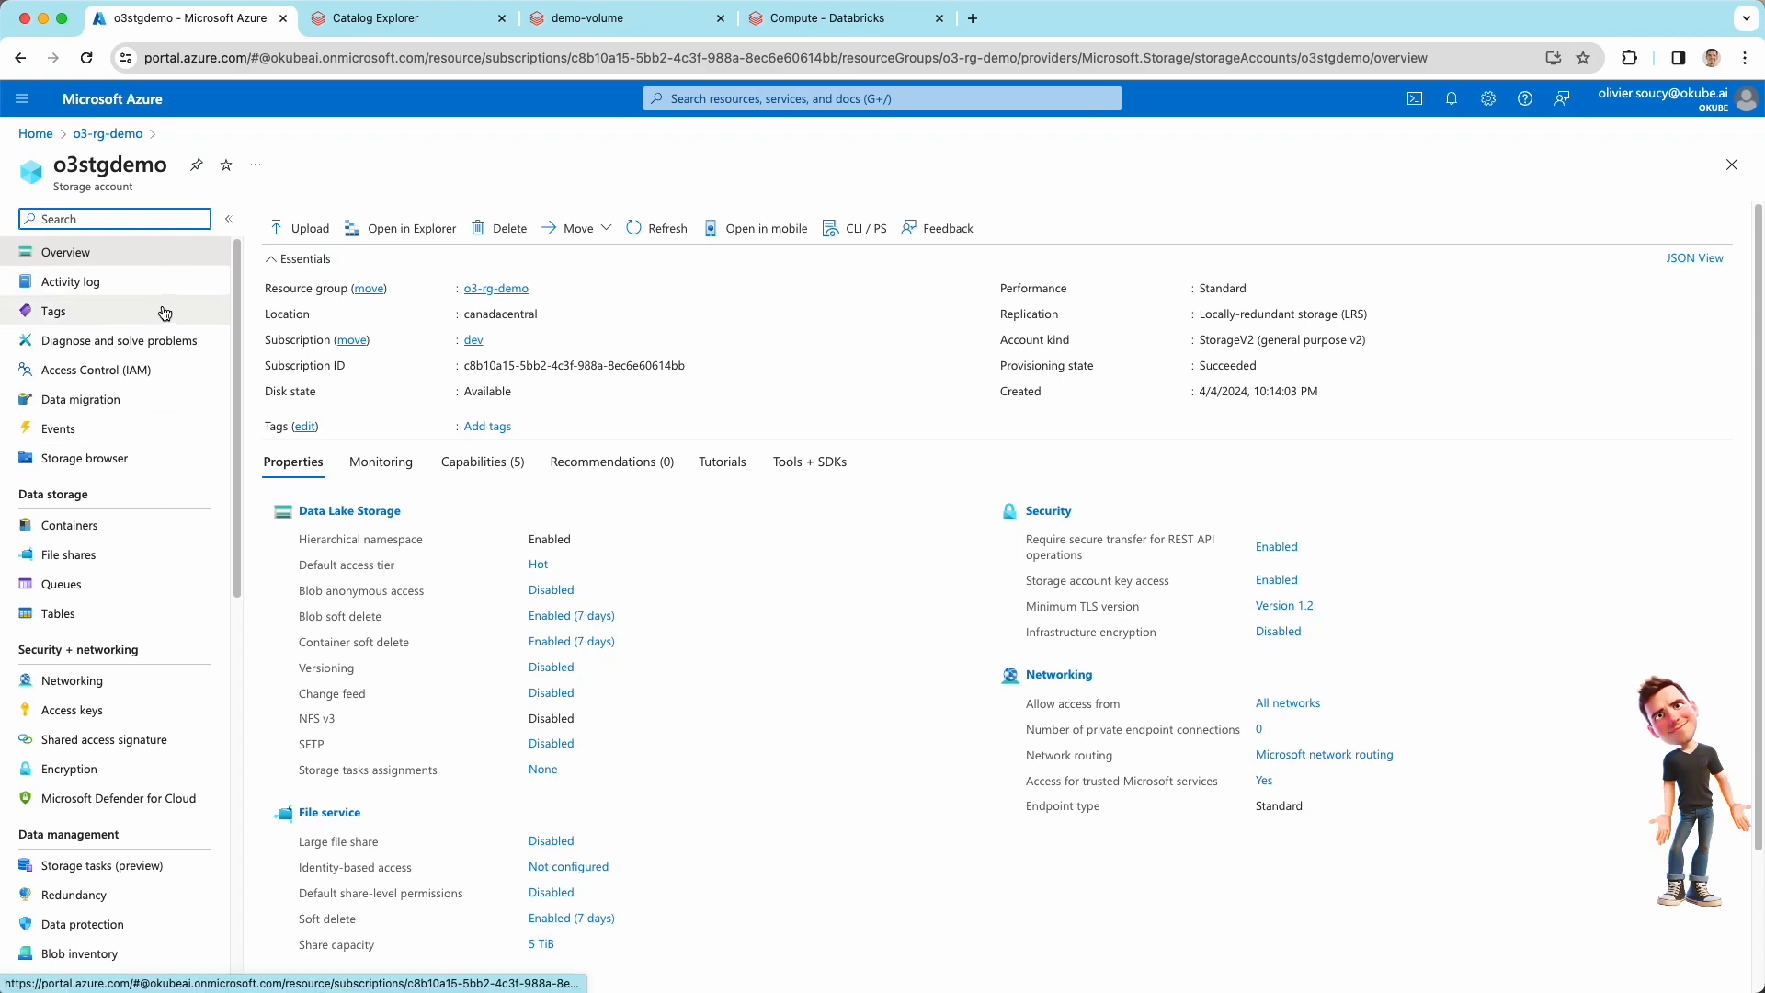
{"action": "left_click", "coordinate": [151, 372]}
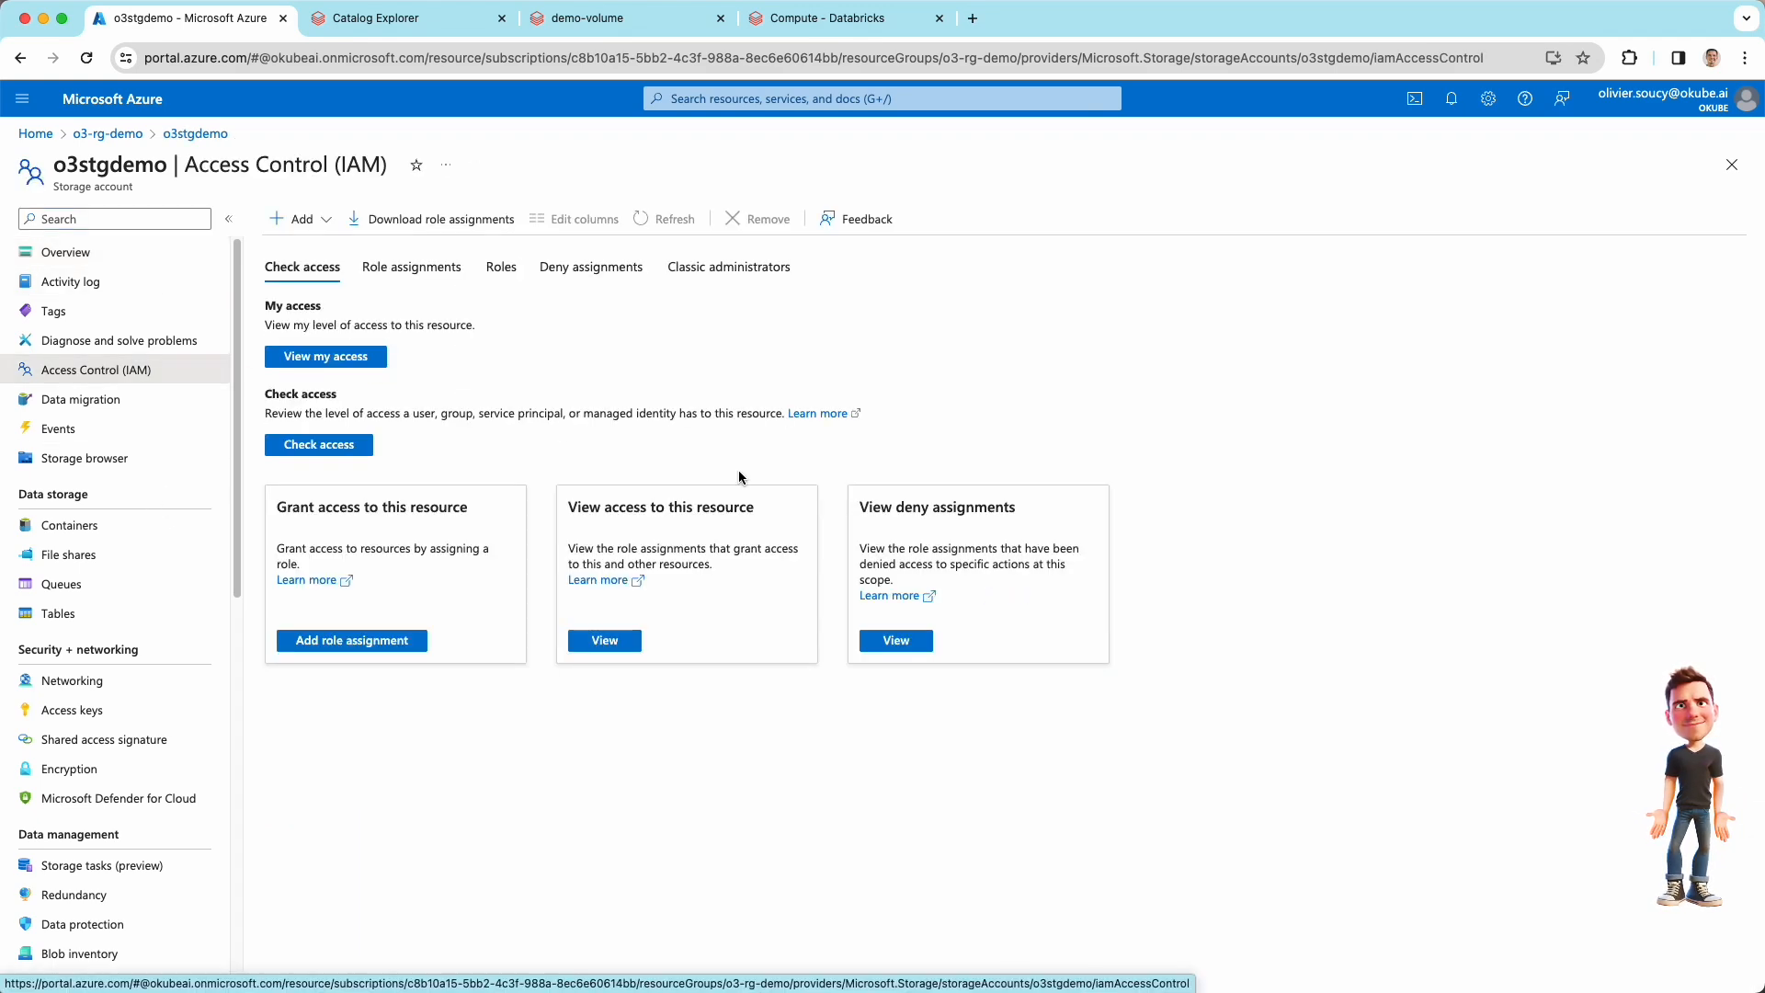
{"action": "left_click", "coordinate": [412, 266]}
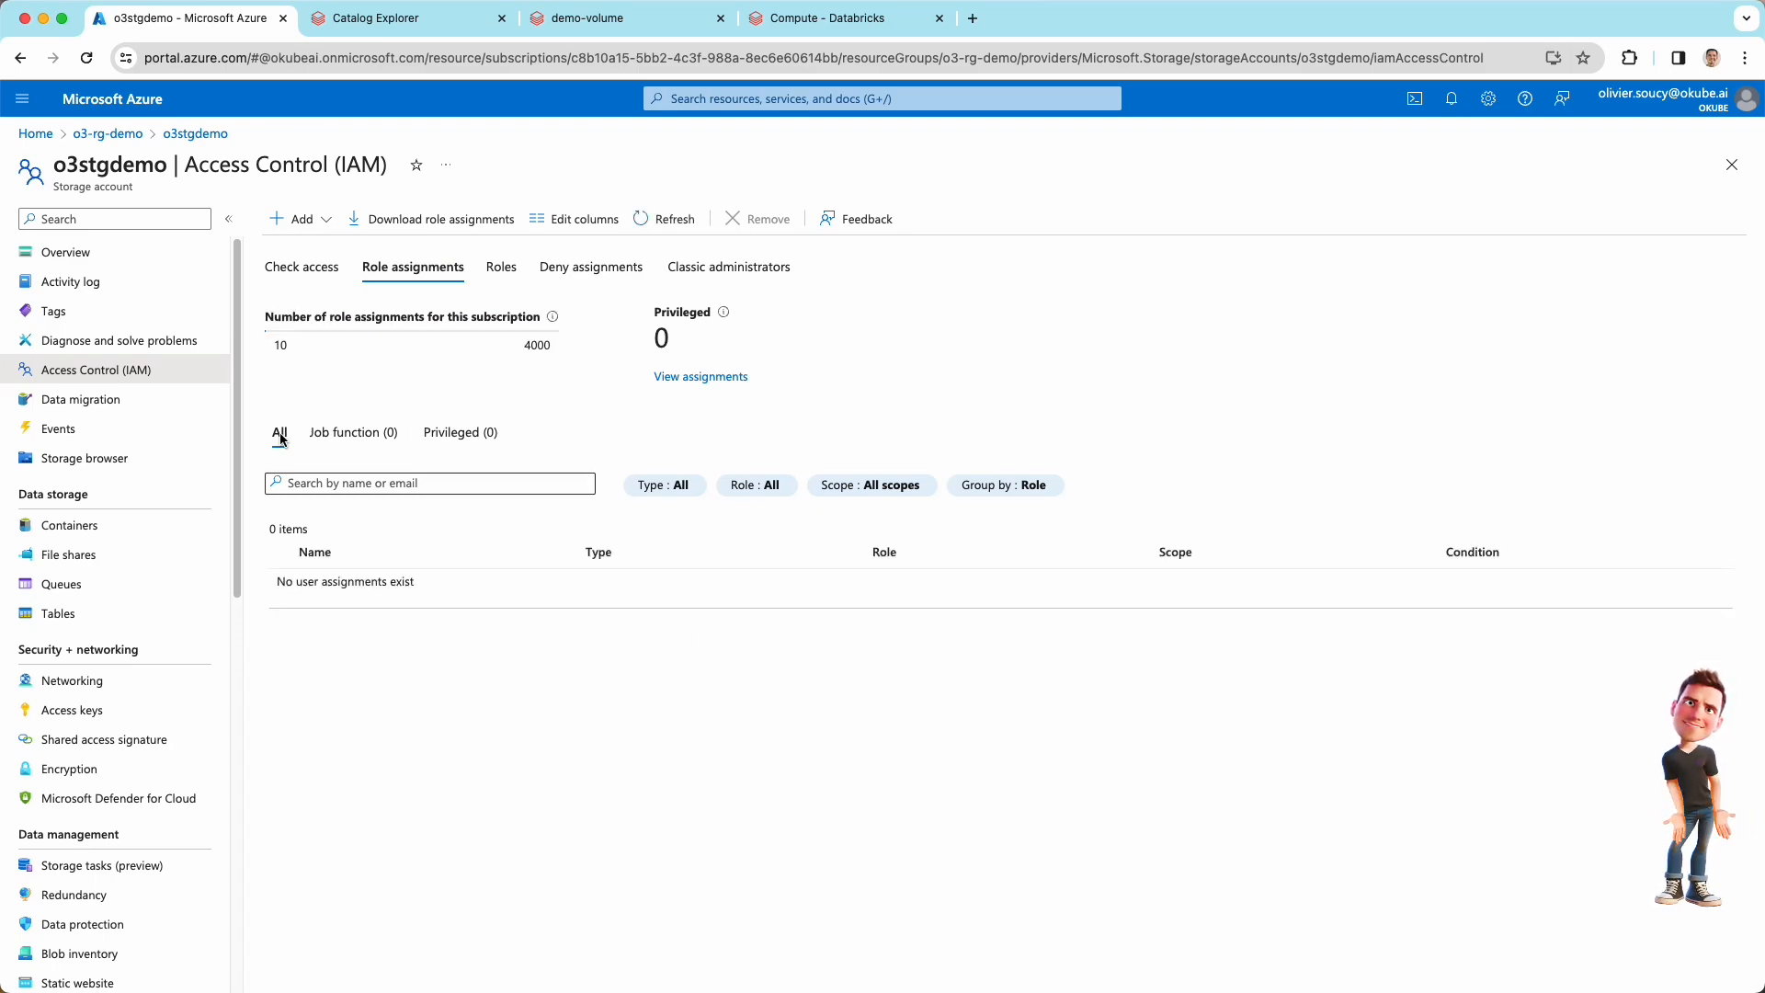
{"action": "left_click", "coordinate": [296, 219]}
{"action": "left_click", "coordinate": [313, 244]}
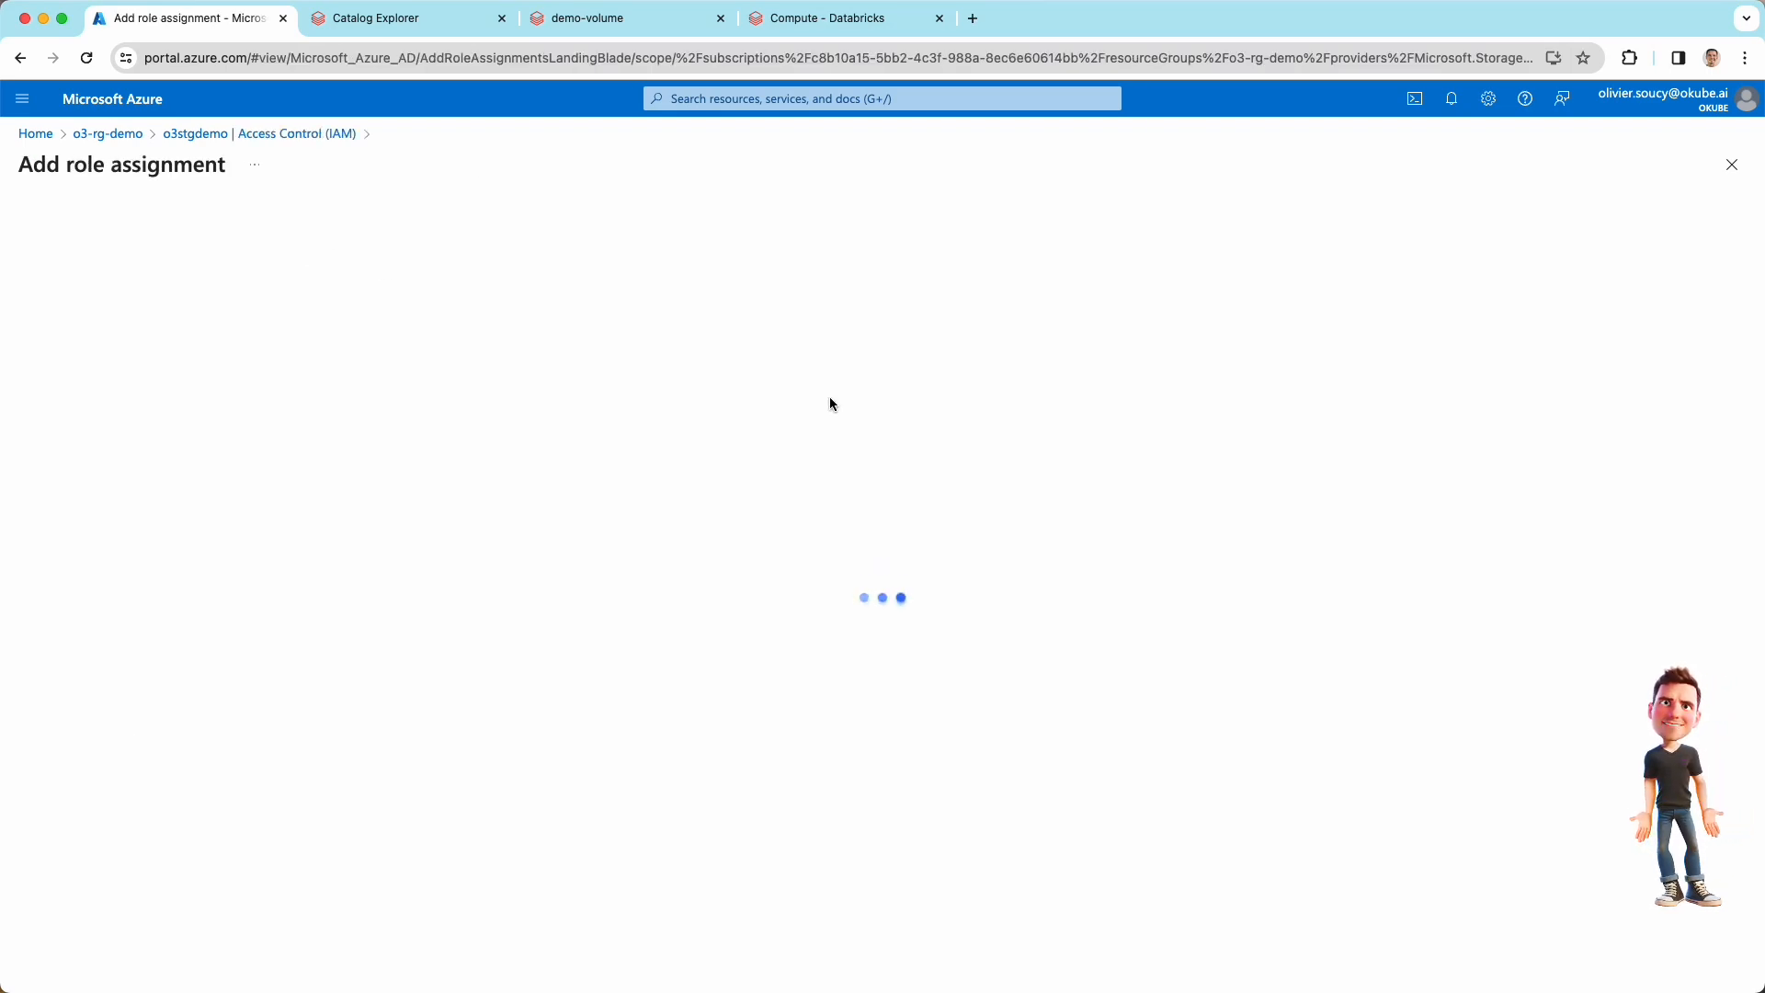
Step: Find the blob roles, choose Storage Blob Data Contributor for the assignment, and proceed to its members
{"action": "left_click", "coordinate": [176, 390]}
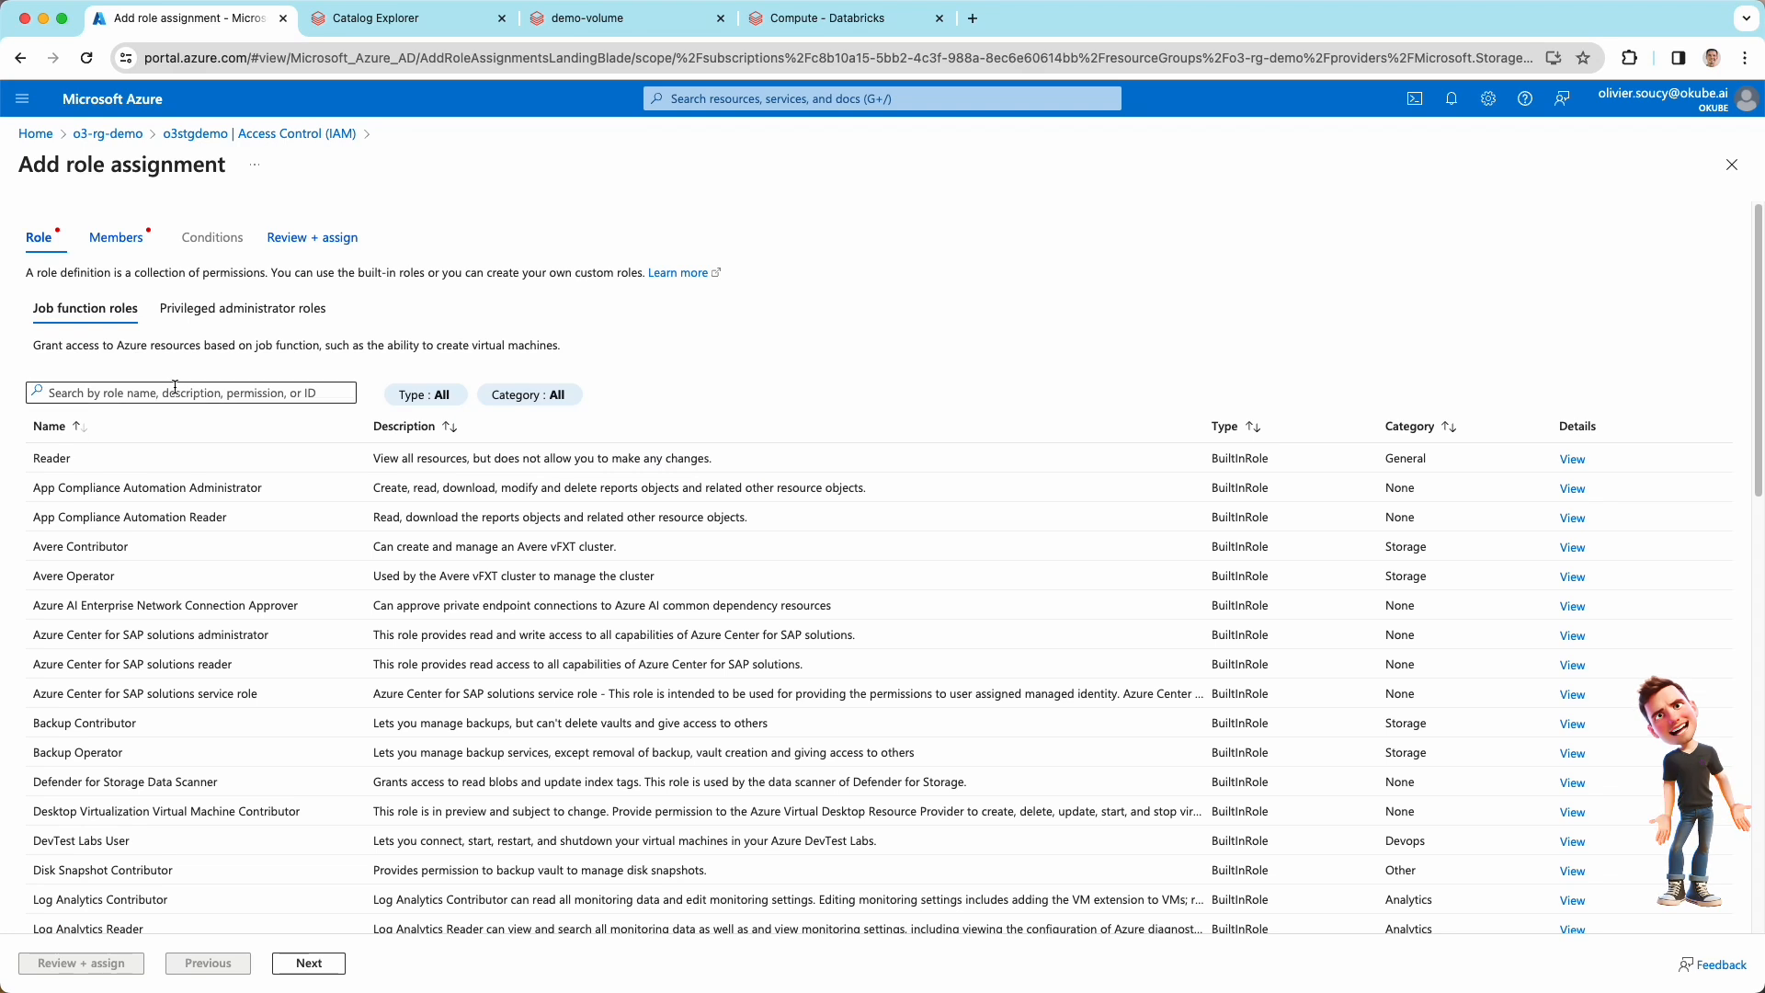
{"action": "type", "text": "blob con"}
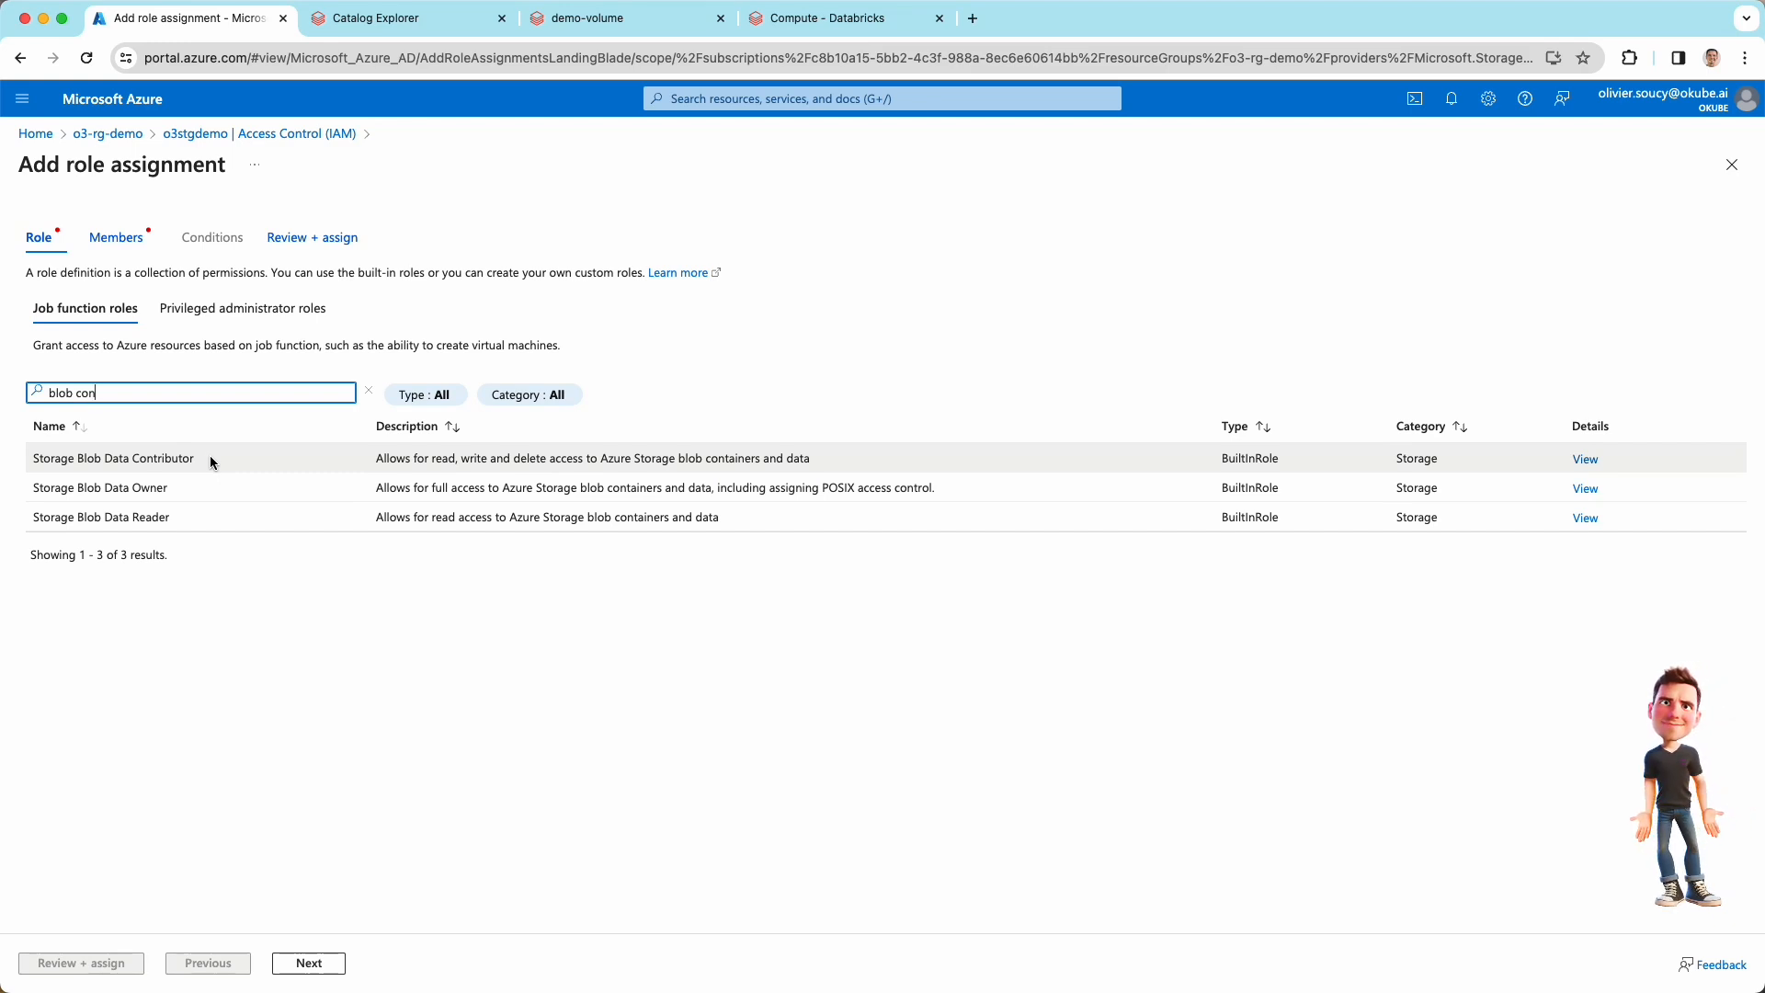
{"action": "left_click", "coordinate": [210, 455]}
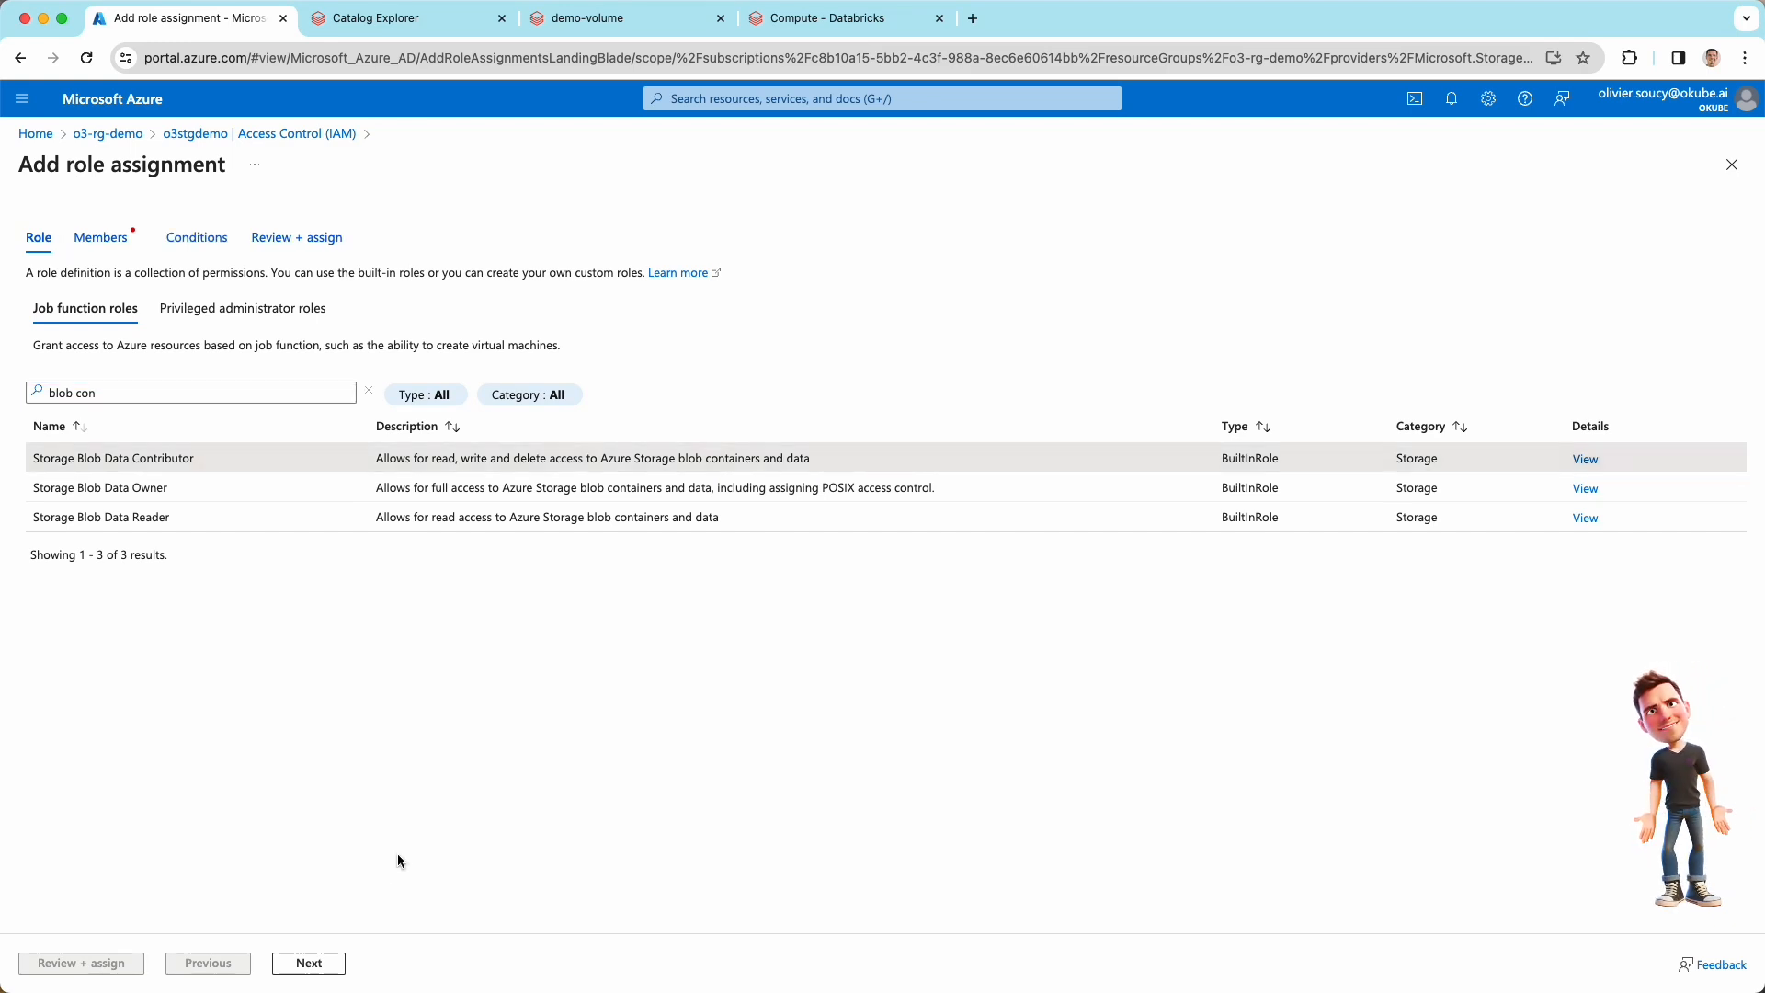
{"action": "left_click", "coordinate": [310, 963]}
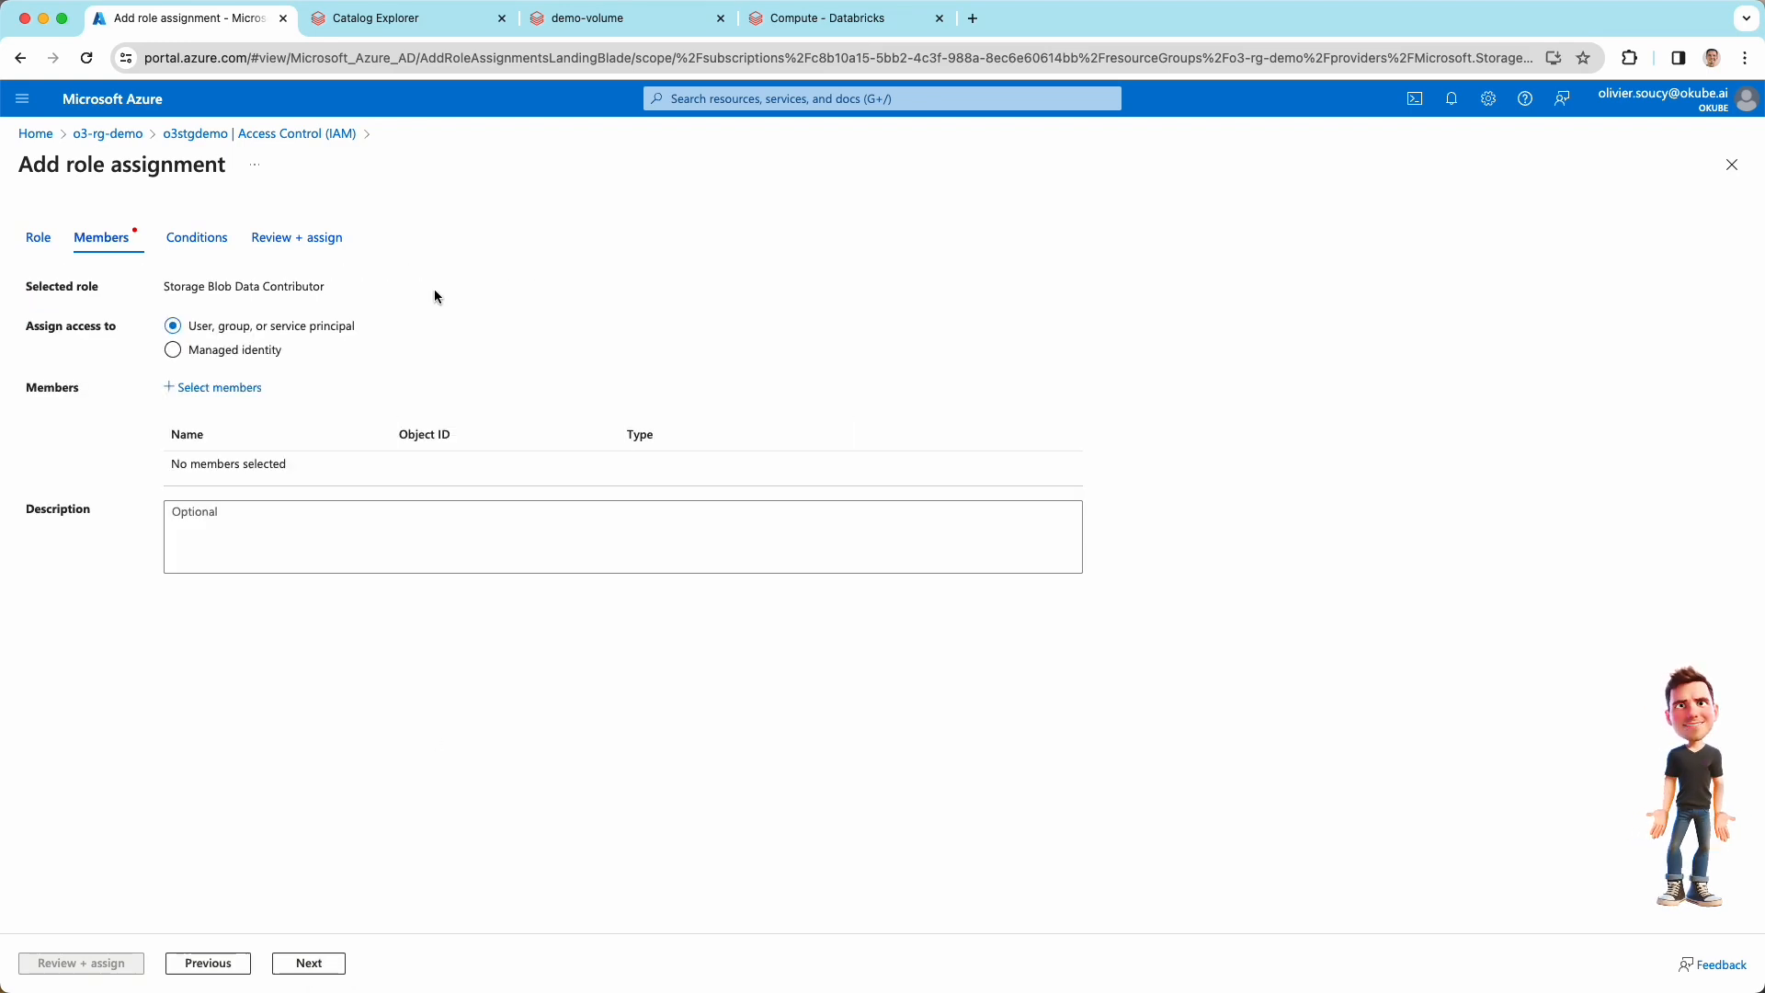
Step: Assign access to a managed identity, adding demo-access-connector from the Access Connector for Azure Databricks identities as the member
{"action": "left_click", "coordinate": [206, 356]}
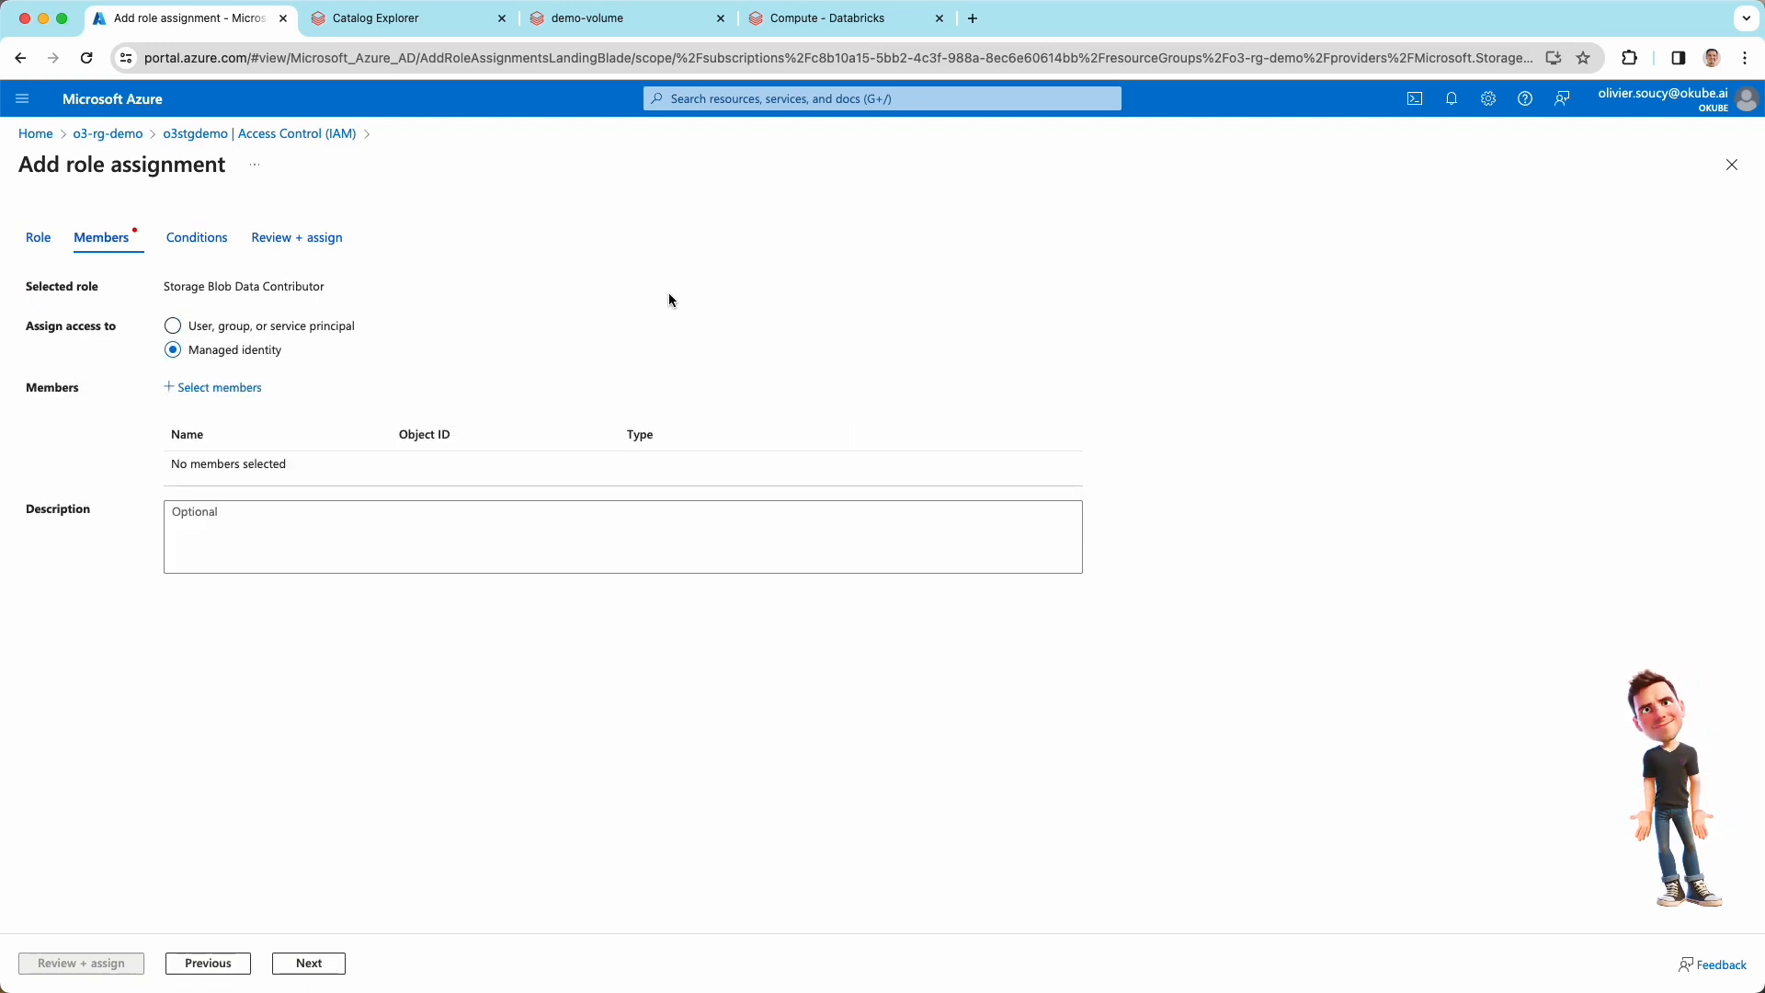
{"action": "left_click", "coordinate": [195, 393]}
{"action": "left_click", "coordinate": [1368, 323]}
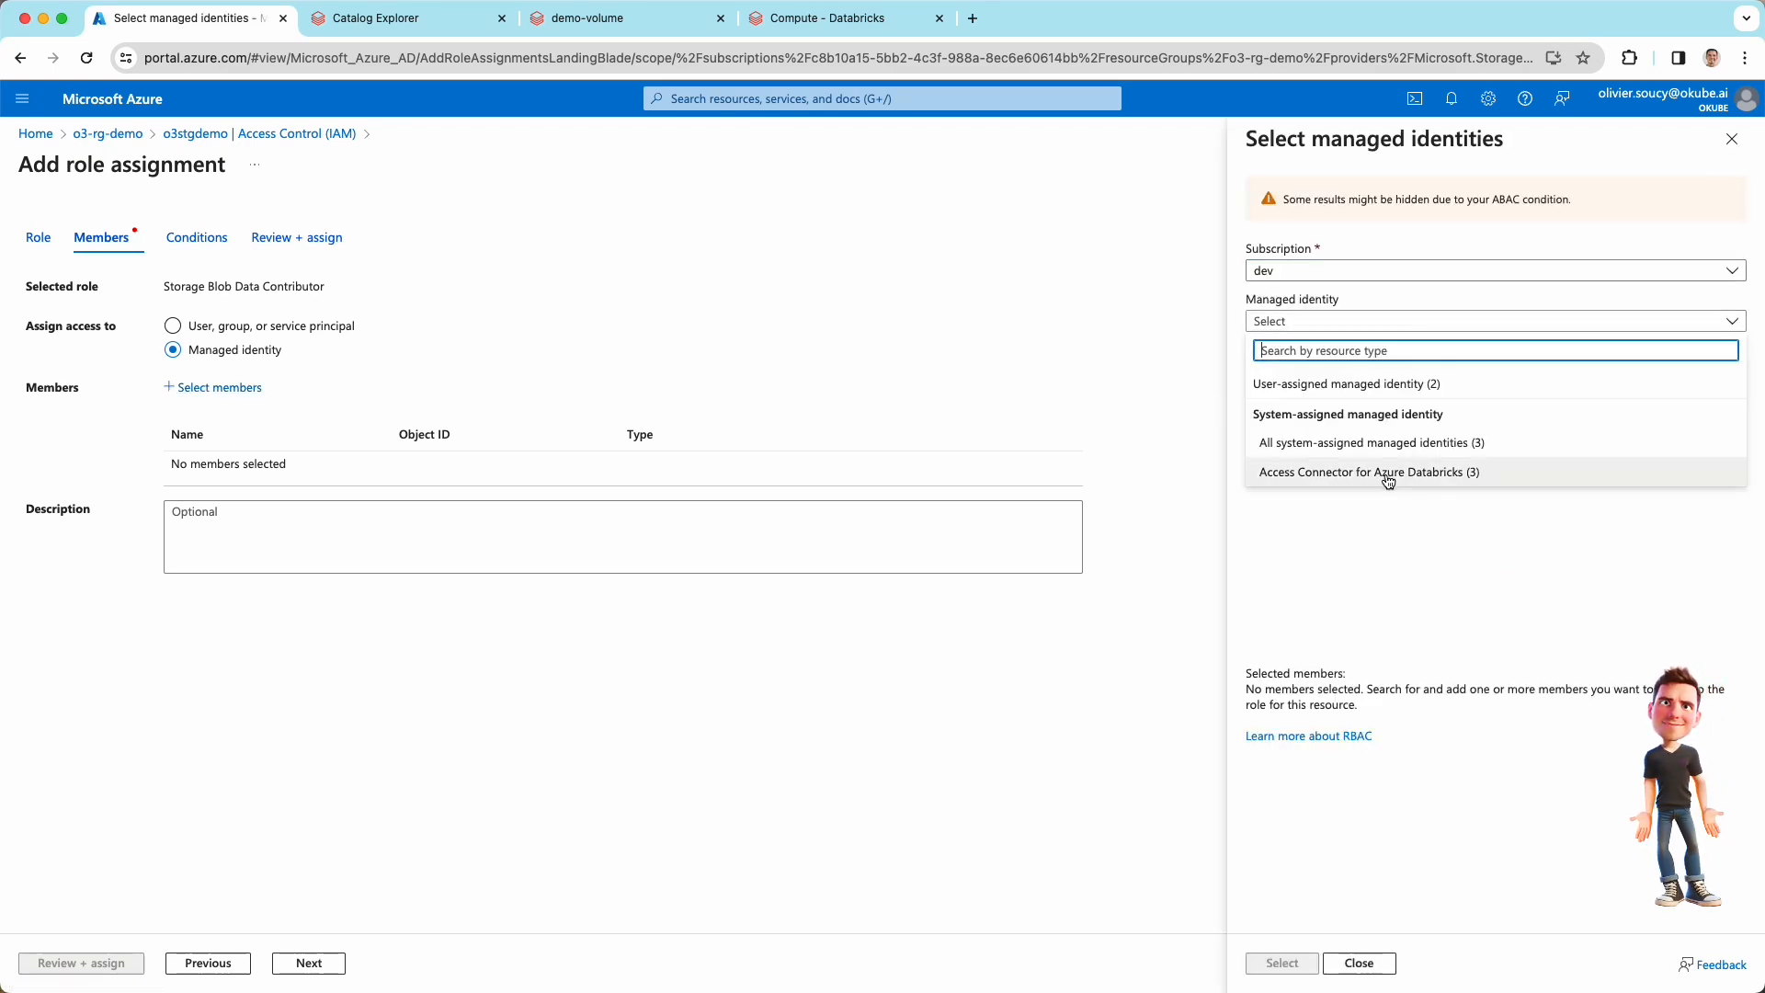
{"action": "left_click", "coordinate": [1339, 485]}
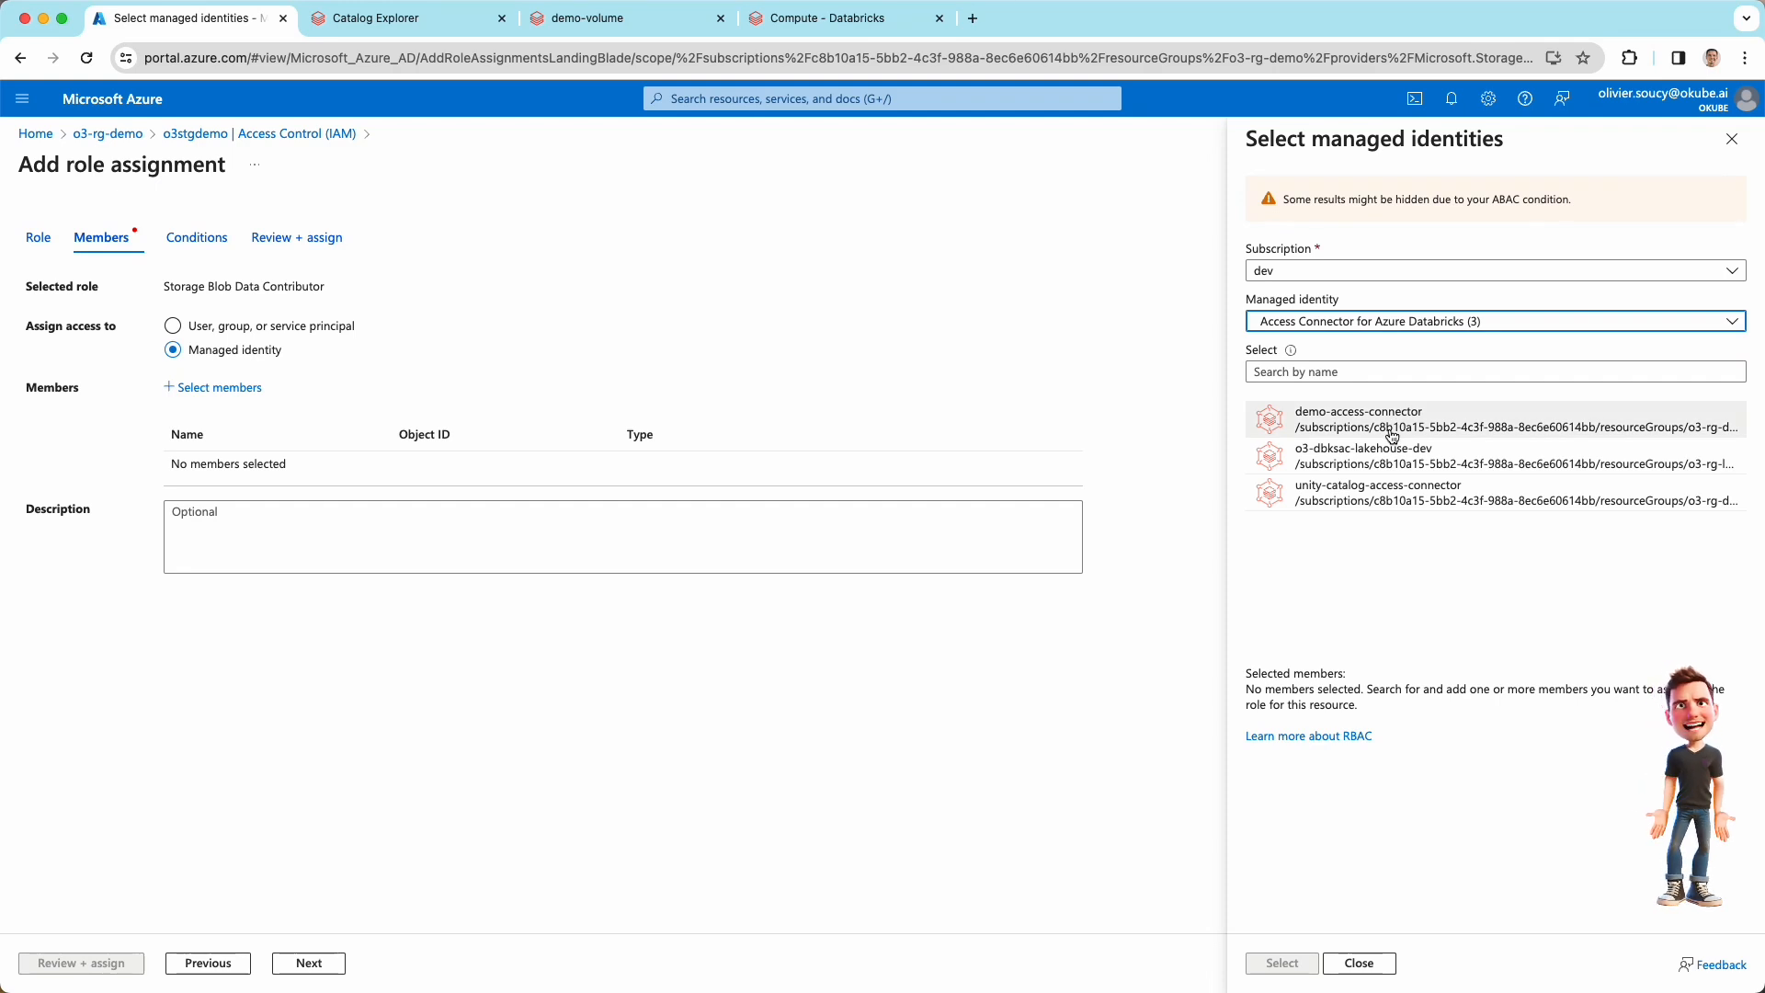
{"action": "left_click", "coordinate": [1392, 436]}
{"action": "left_click", "coordinate": [1283, 962]}
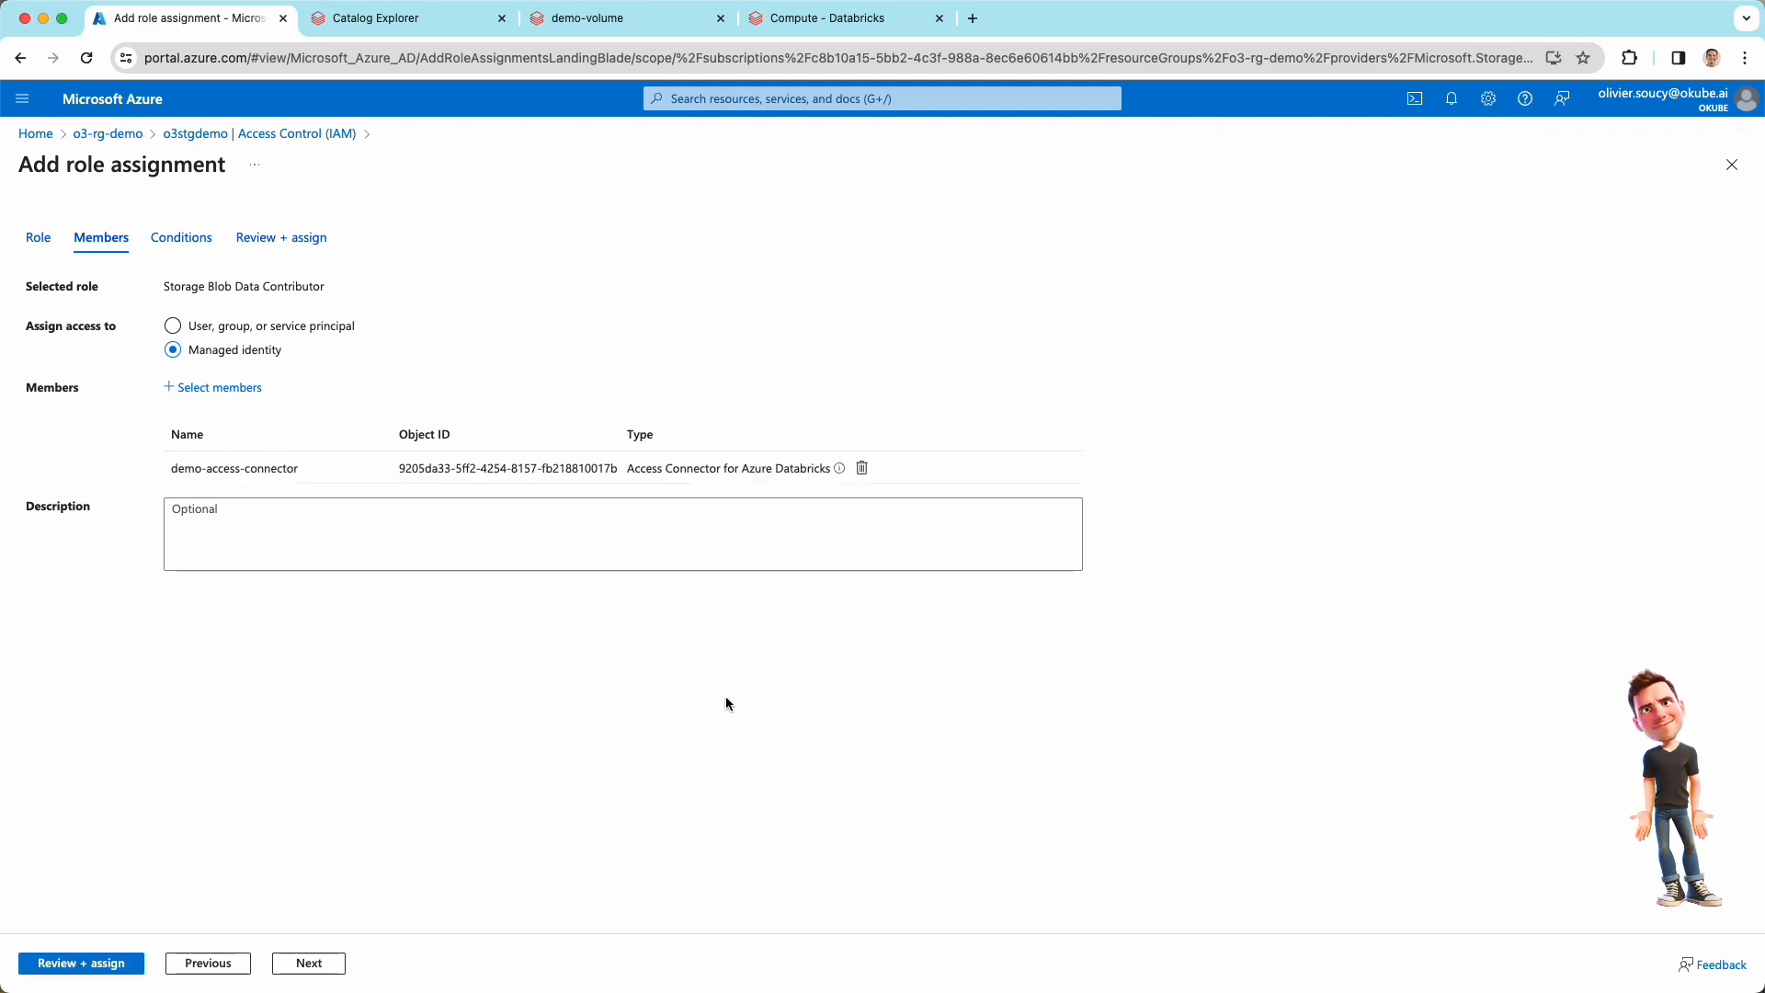
Step: Review and submit the role assignment without a description, and return to the storage account's overview
{"action": "left_click", "coordinate": [315, 512]}
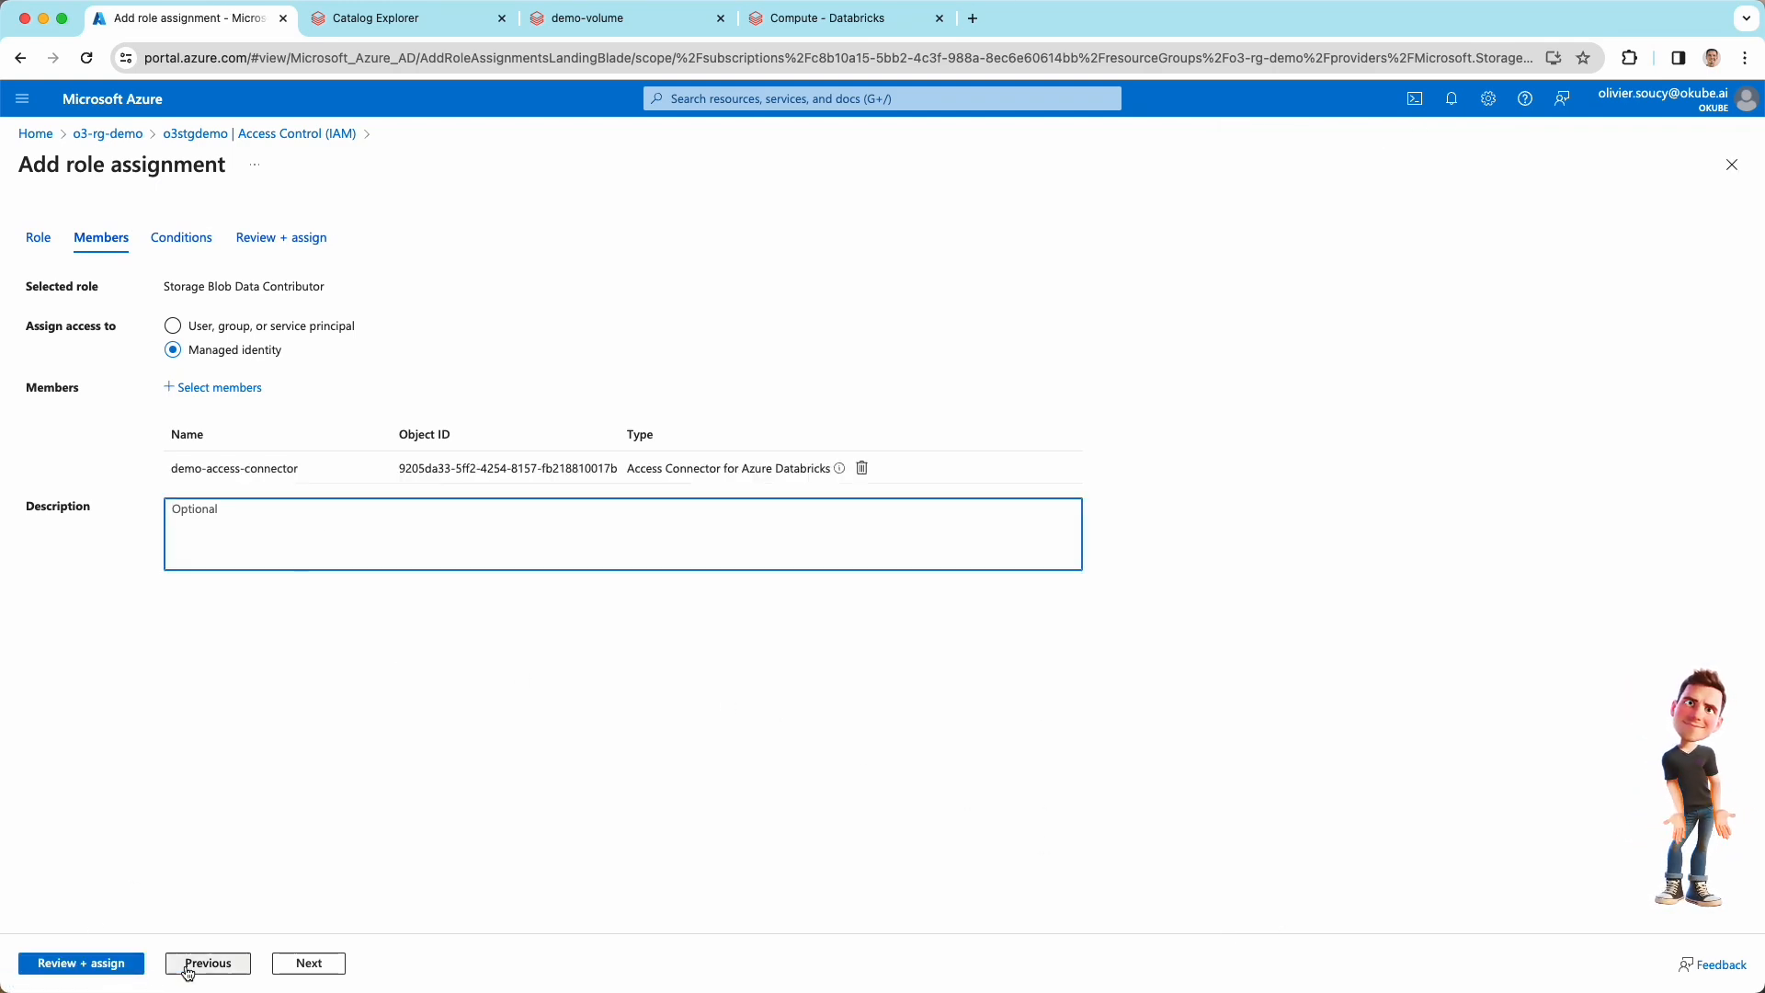
{"action": "left_click", "coordinate": [75, 963]}
{"action": "left_click", "coordinate": [82, 965]}
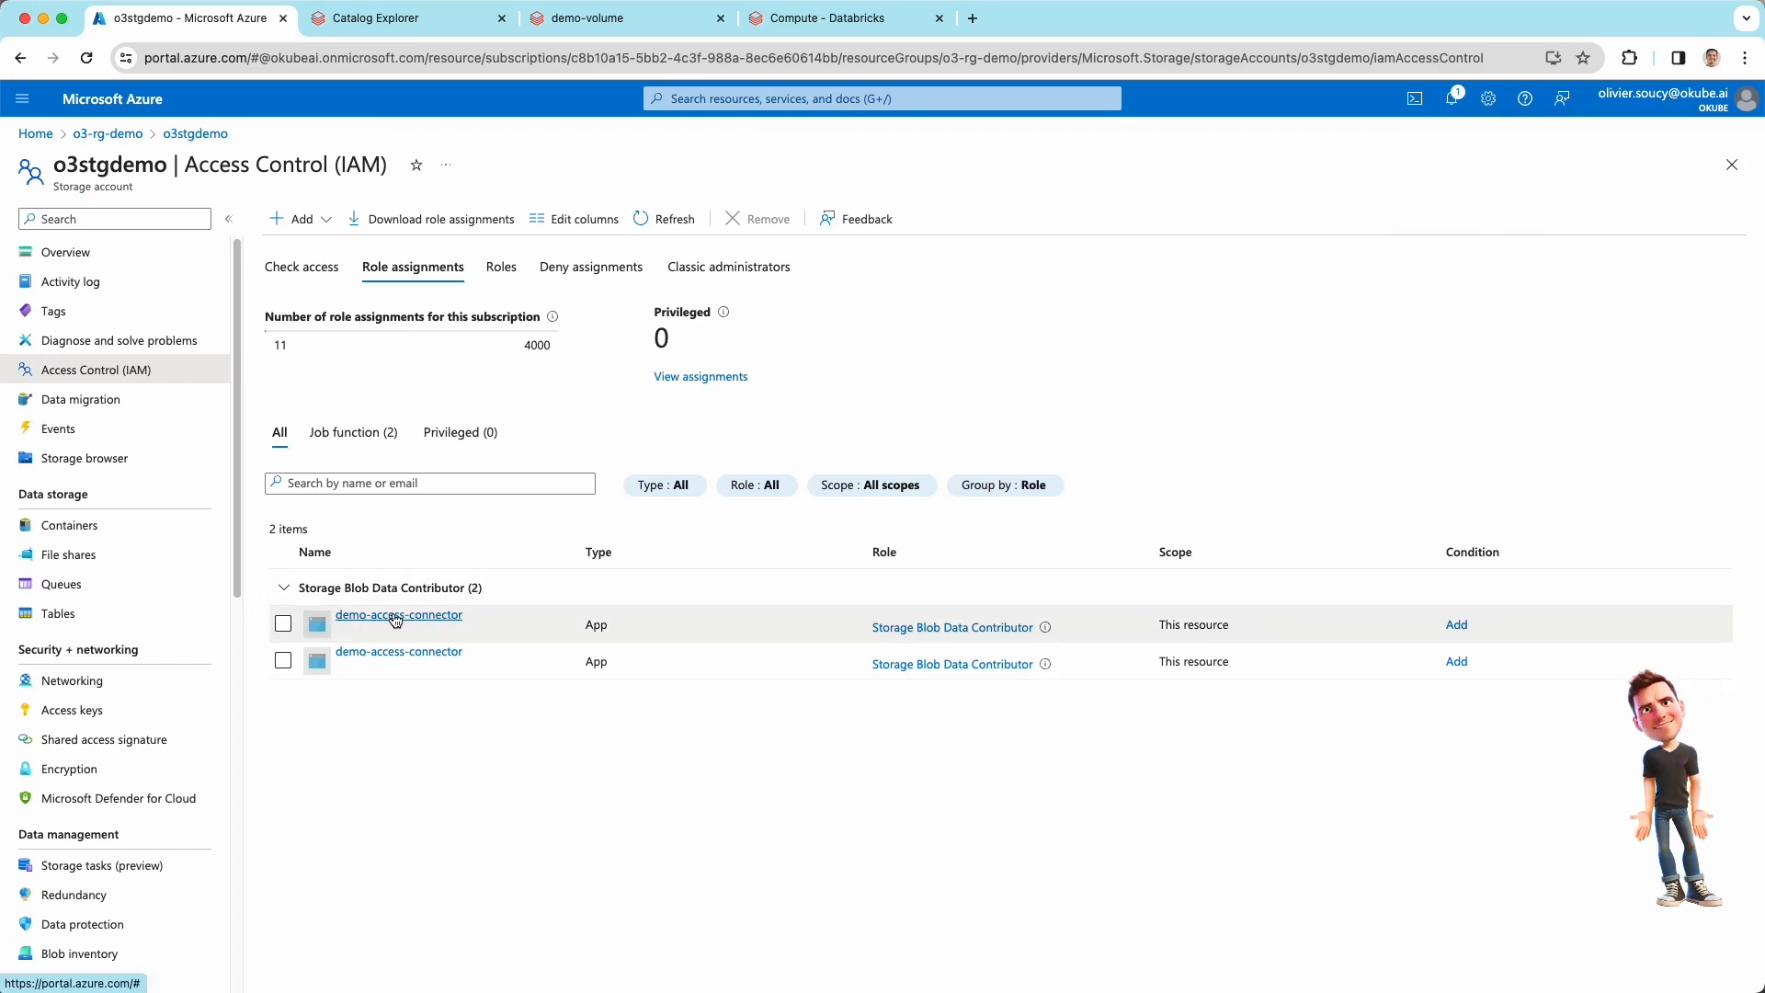
{"action": "left_click", "coordinate": [92, 251]}
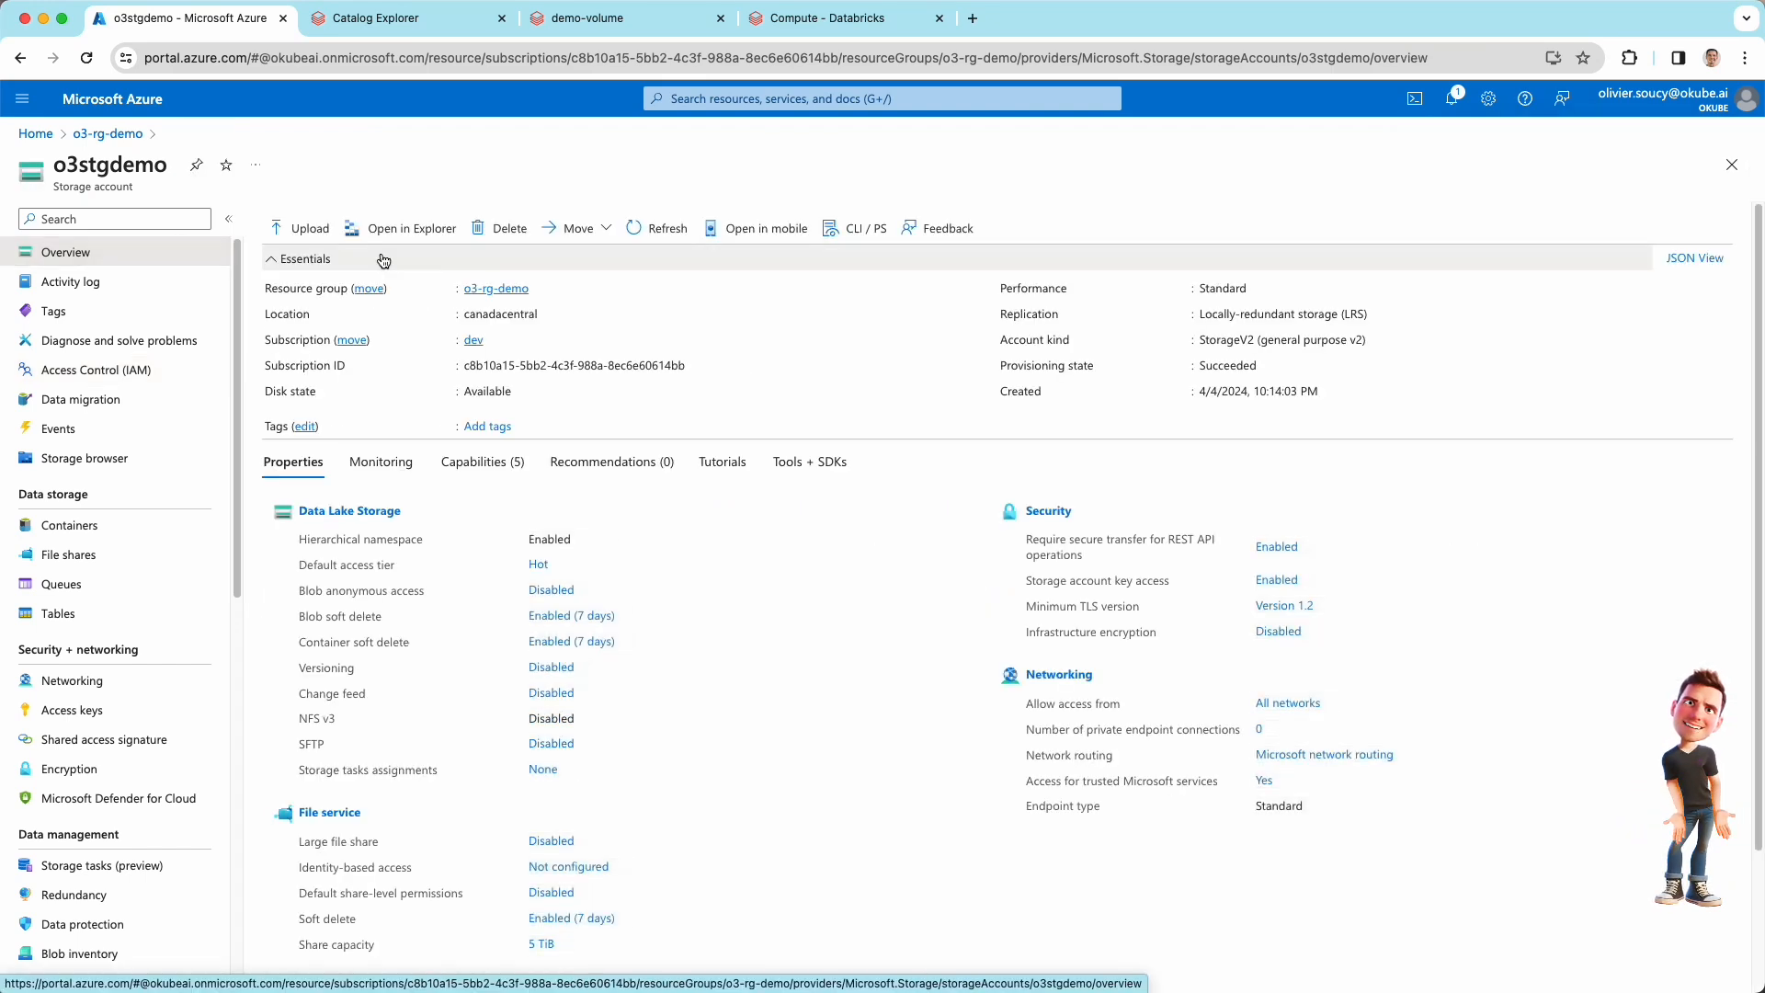
Step: Switch to Databricks Catalog Explorer and start a new storage credential of type Azure Managed Identity named demo-landing-credentials
{"action": "left_click", "coordinate": [424, 25]}
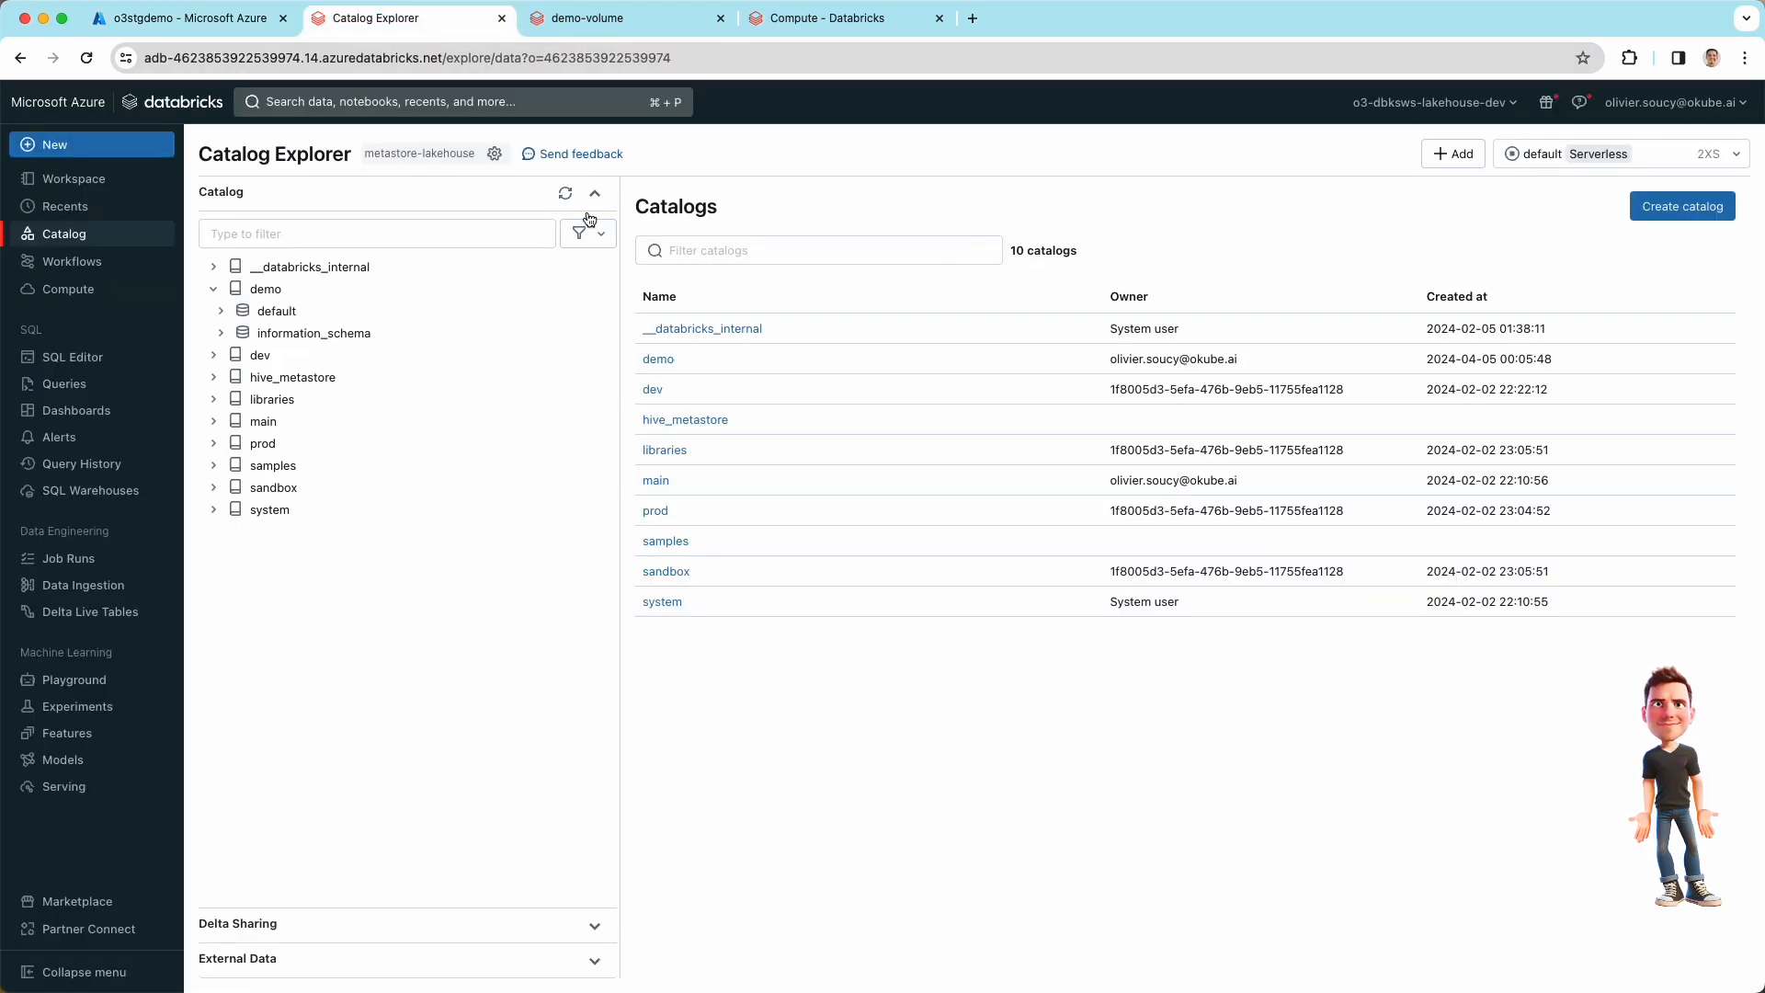
{"action": "left_click", "coordinate": [442, 960]}
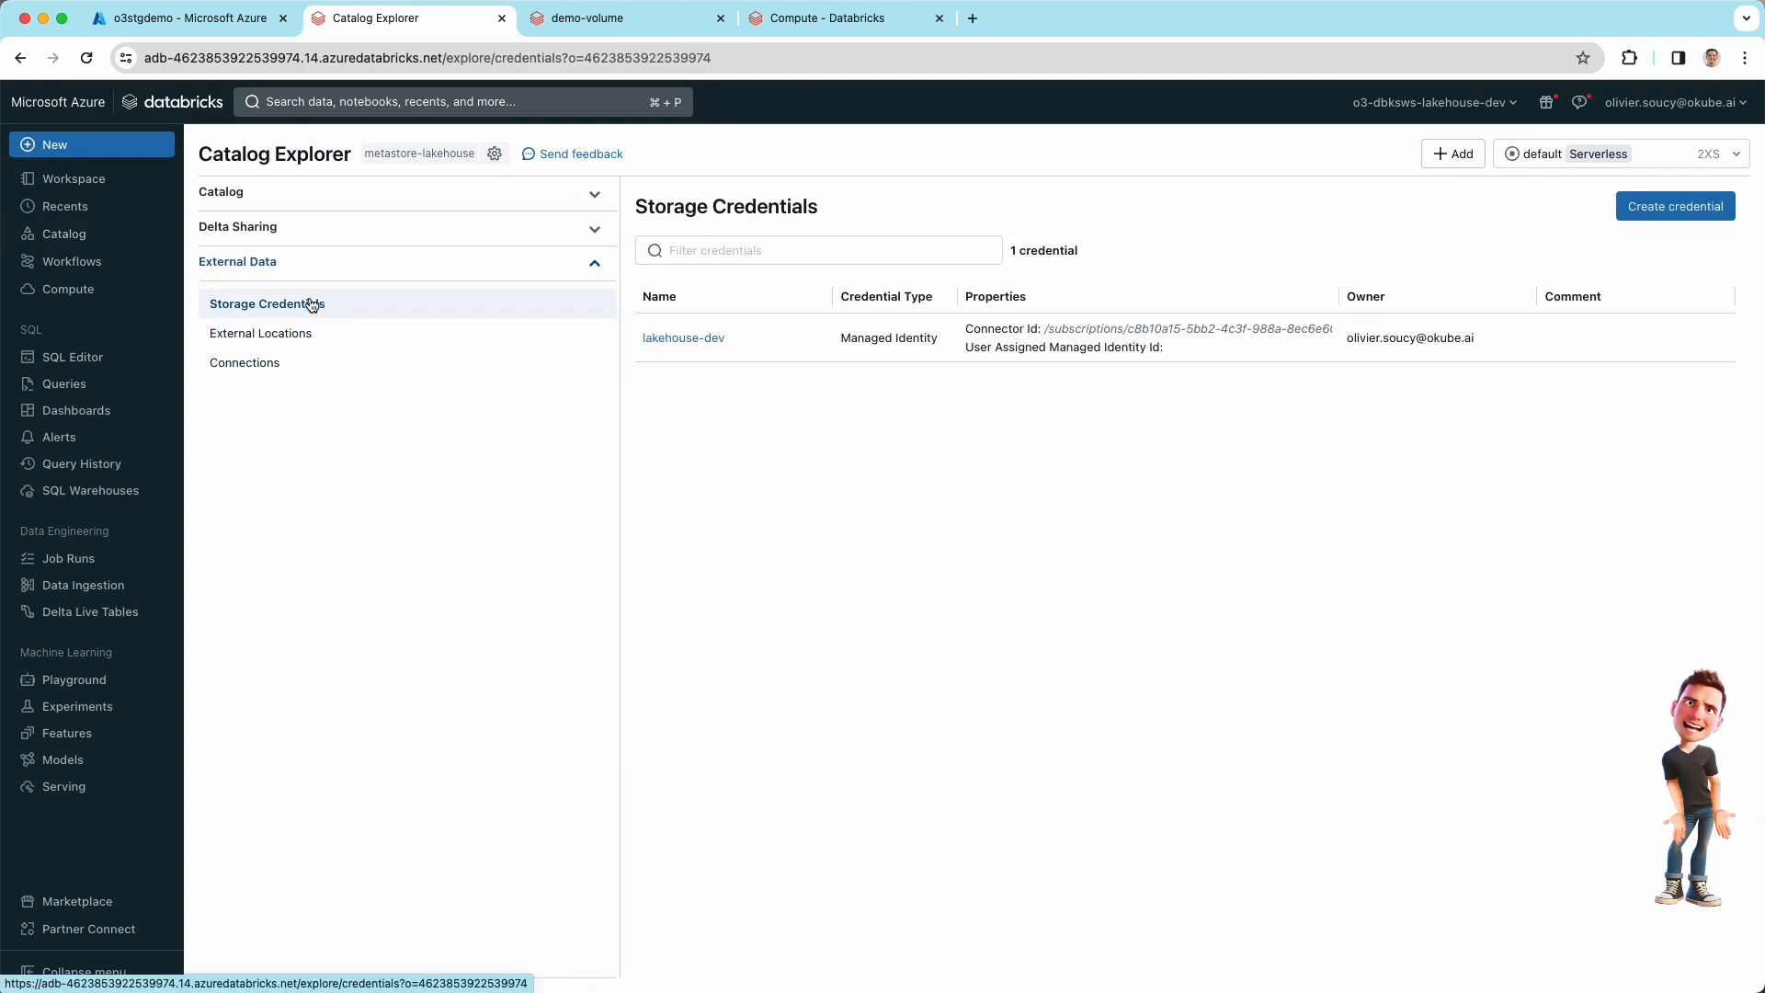
{"action": "left_click", "coordinate": [1680, 211]}
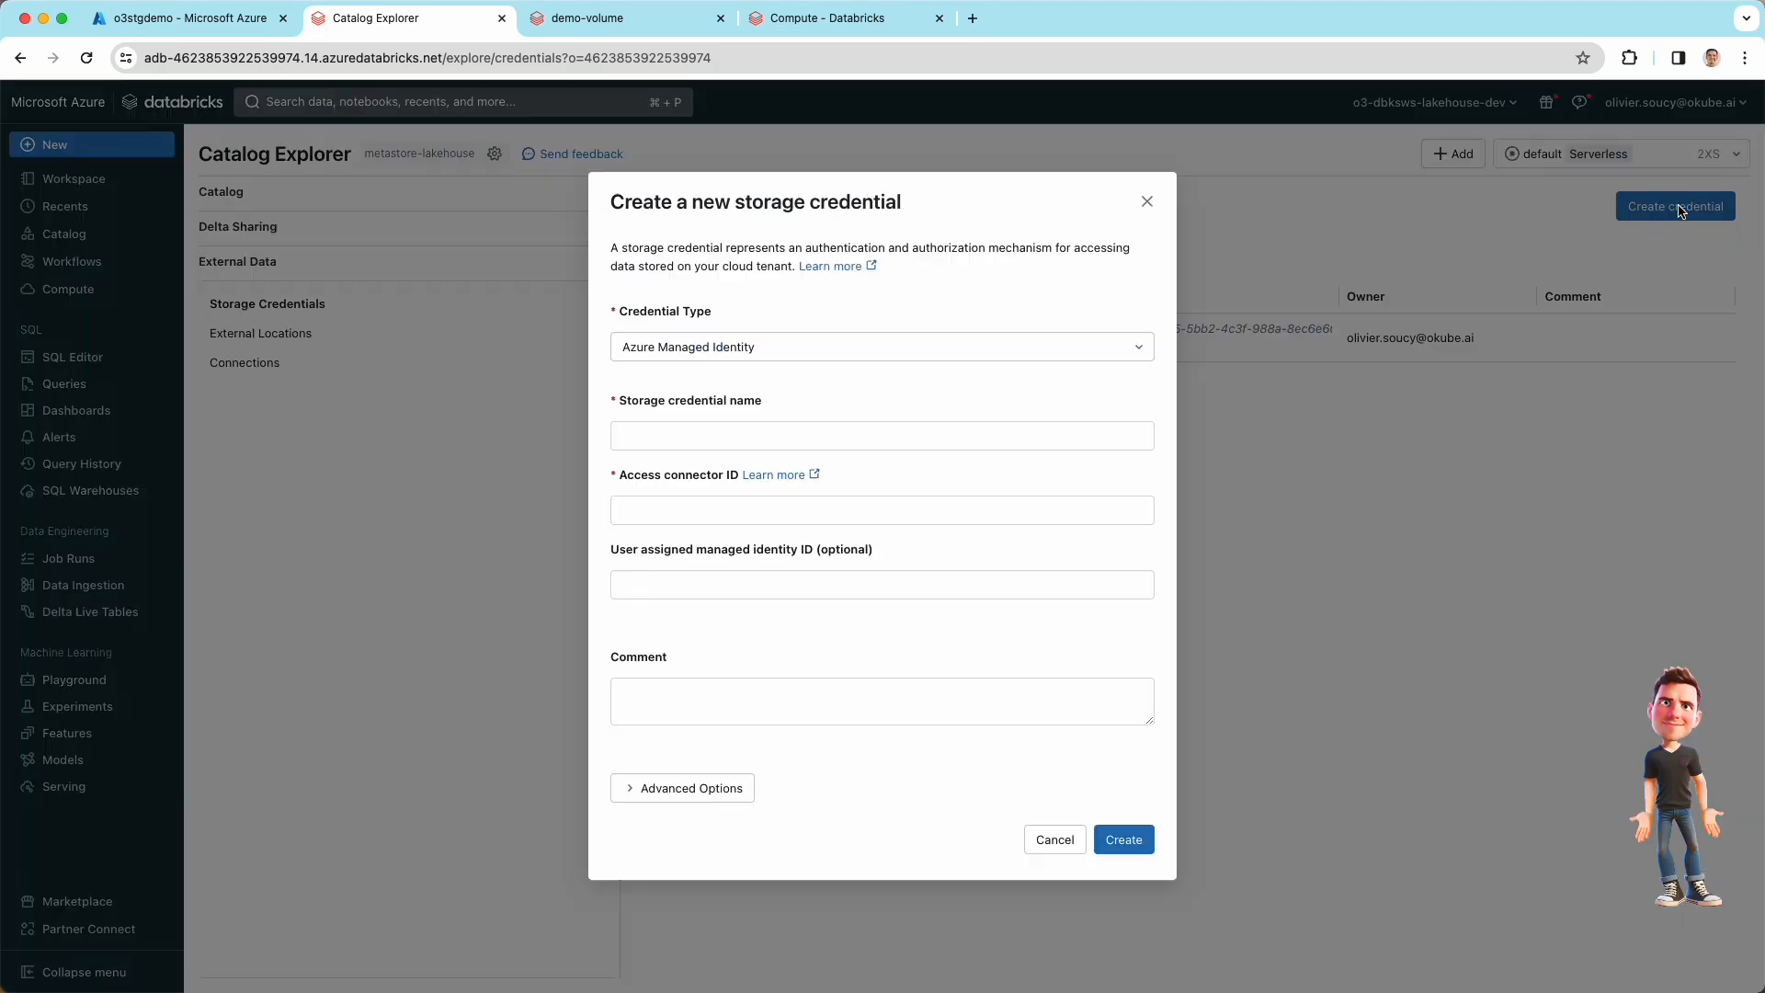
{"action": "left_click", "coordinate": [976, 347]}
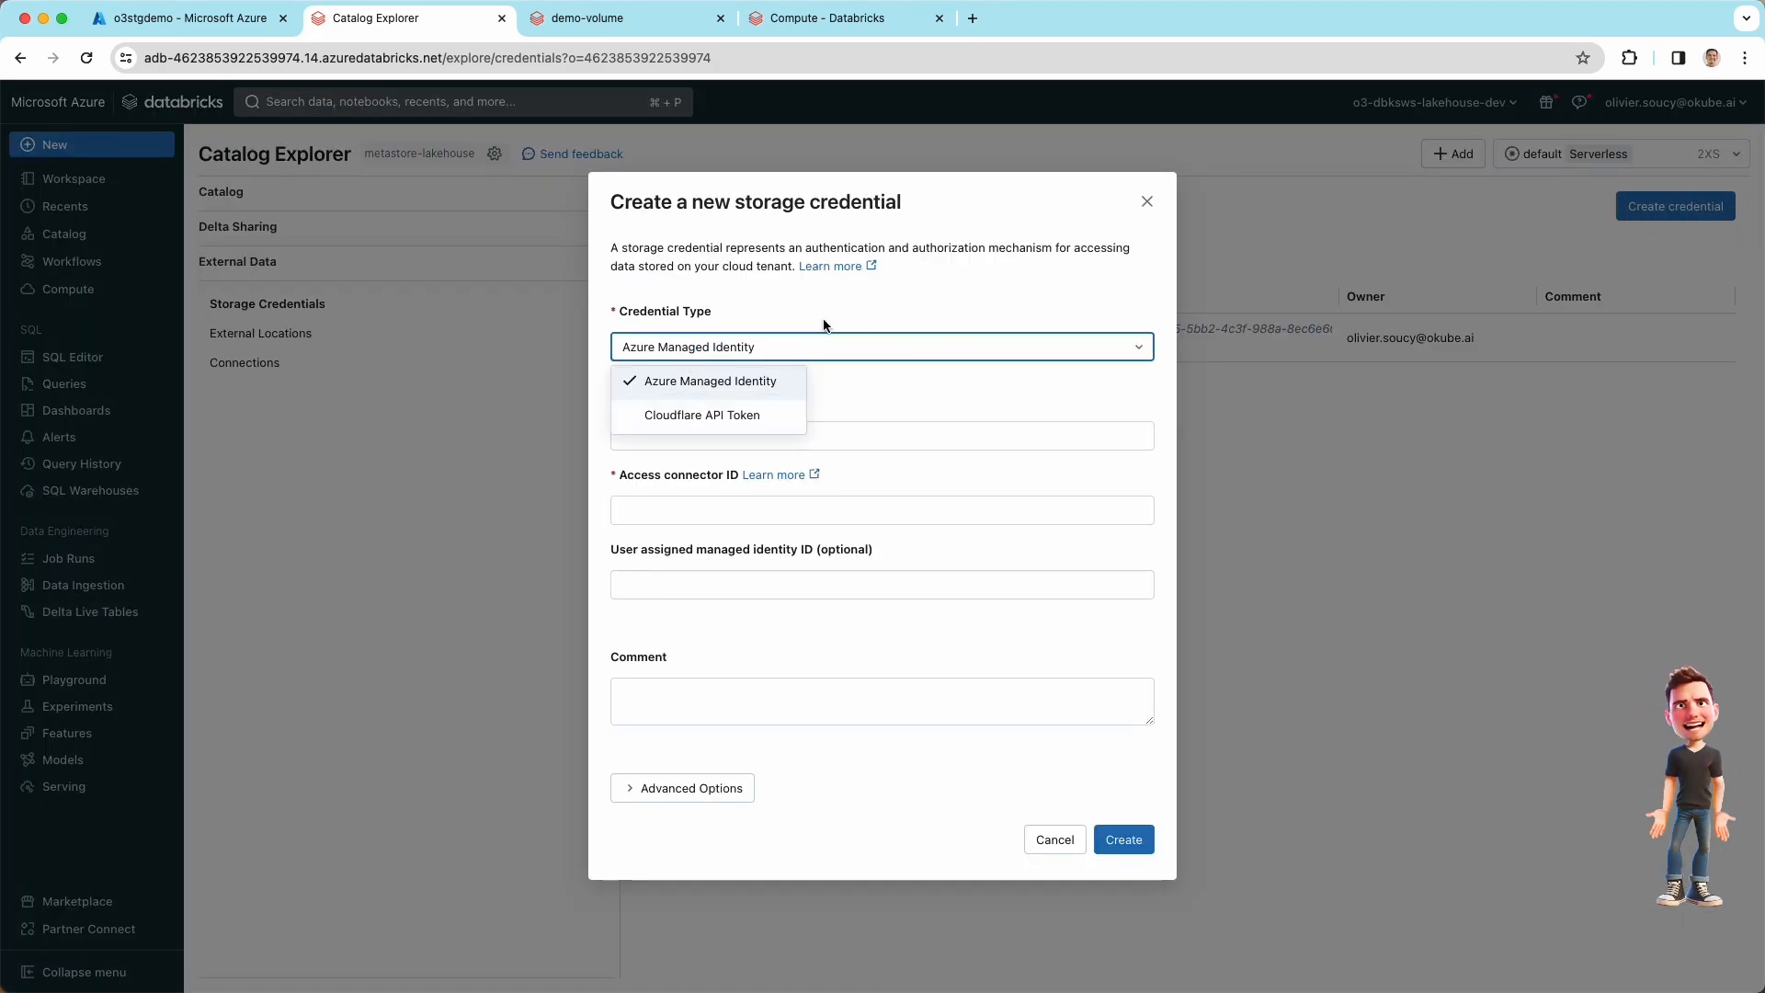
{"action": "left_click", "coordinate": [796, 386]}
{"action": "left_click", "coordinate": [787, 439]}
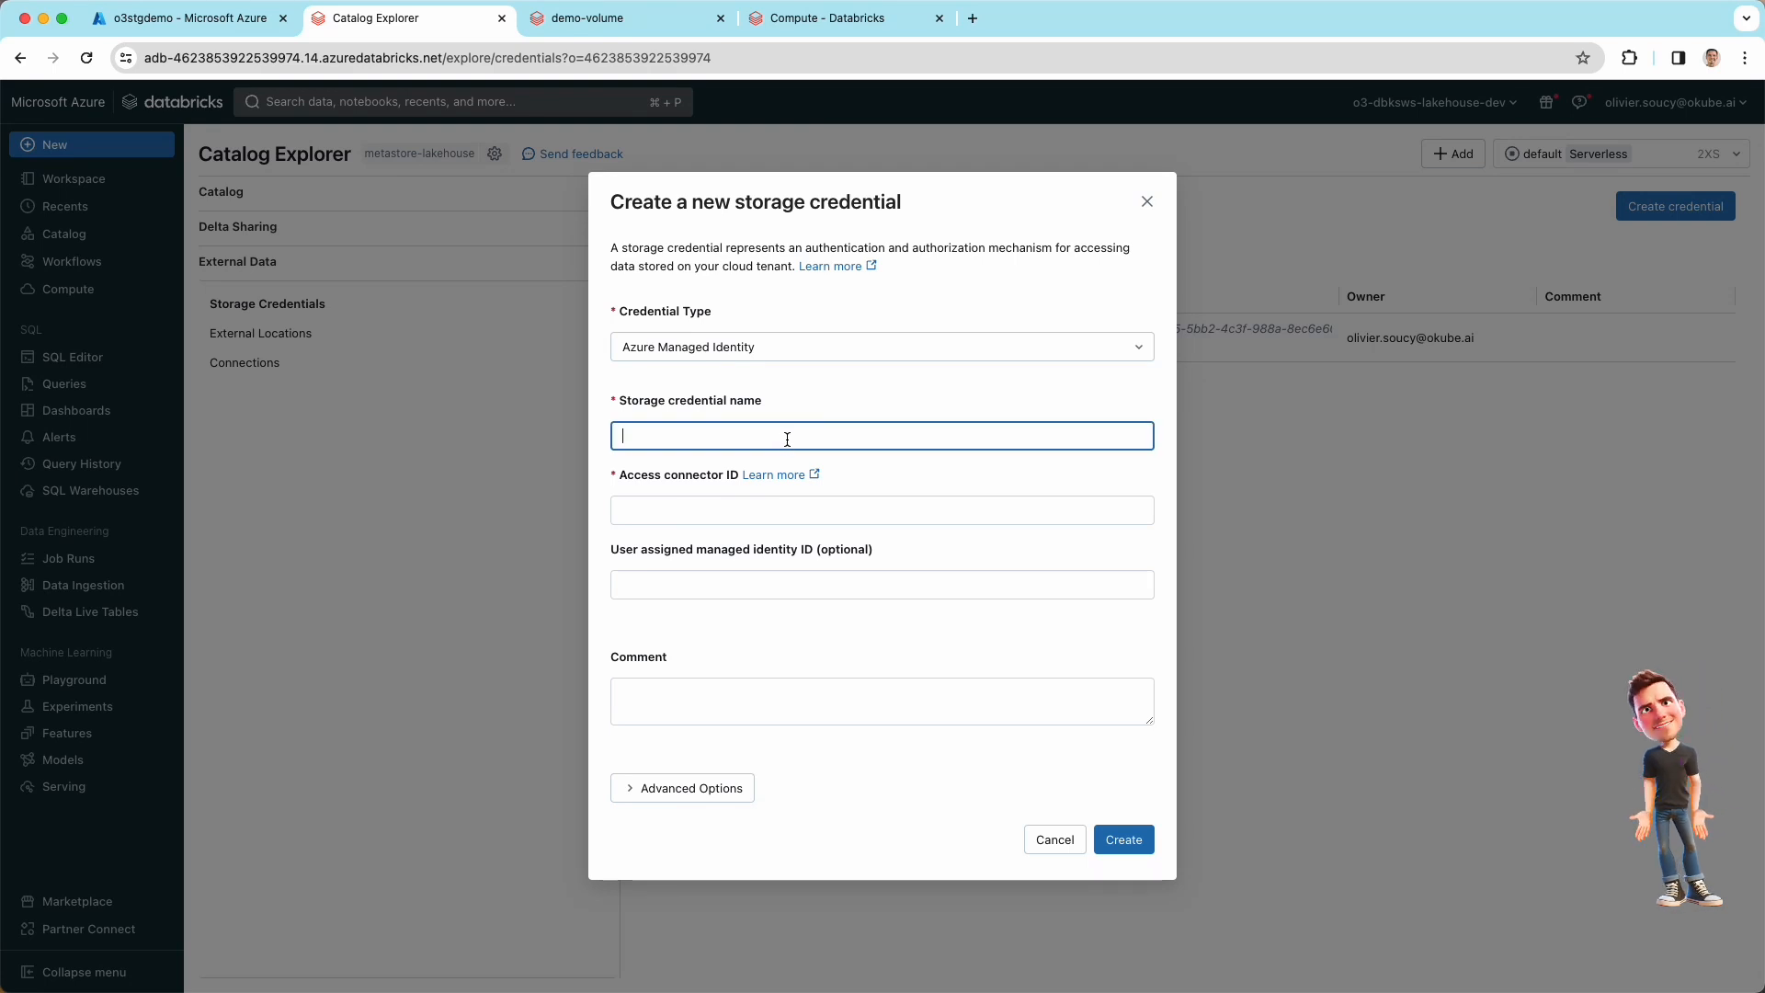
{"action": "type", "text": "demo-landing-credentials"}
{"action": "key", "text": "Tab"}
{"action": "key", "text": "Tab"}
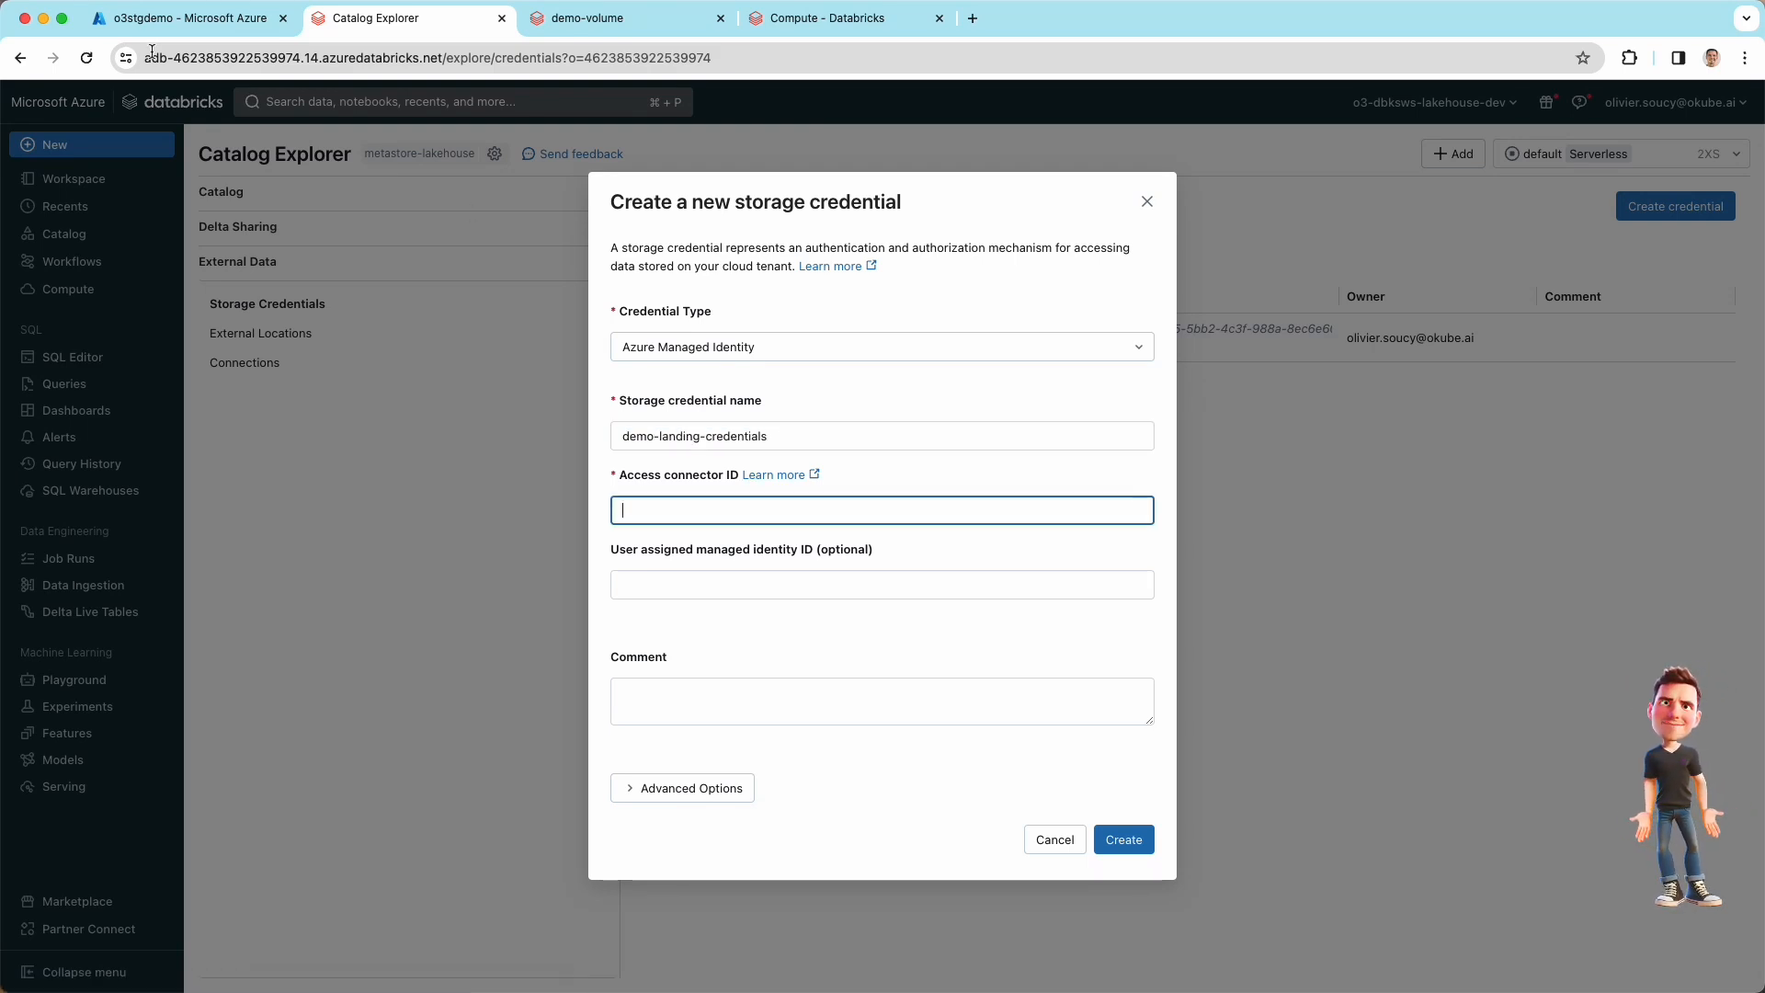
Step: Copy the resource ID of demo-access-connector from the Azure portal, enter it as the credential's access connector ID, and create the credential
{"action": "left_click", "coordinate": [184, 18]}
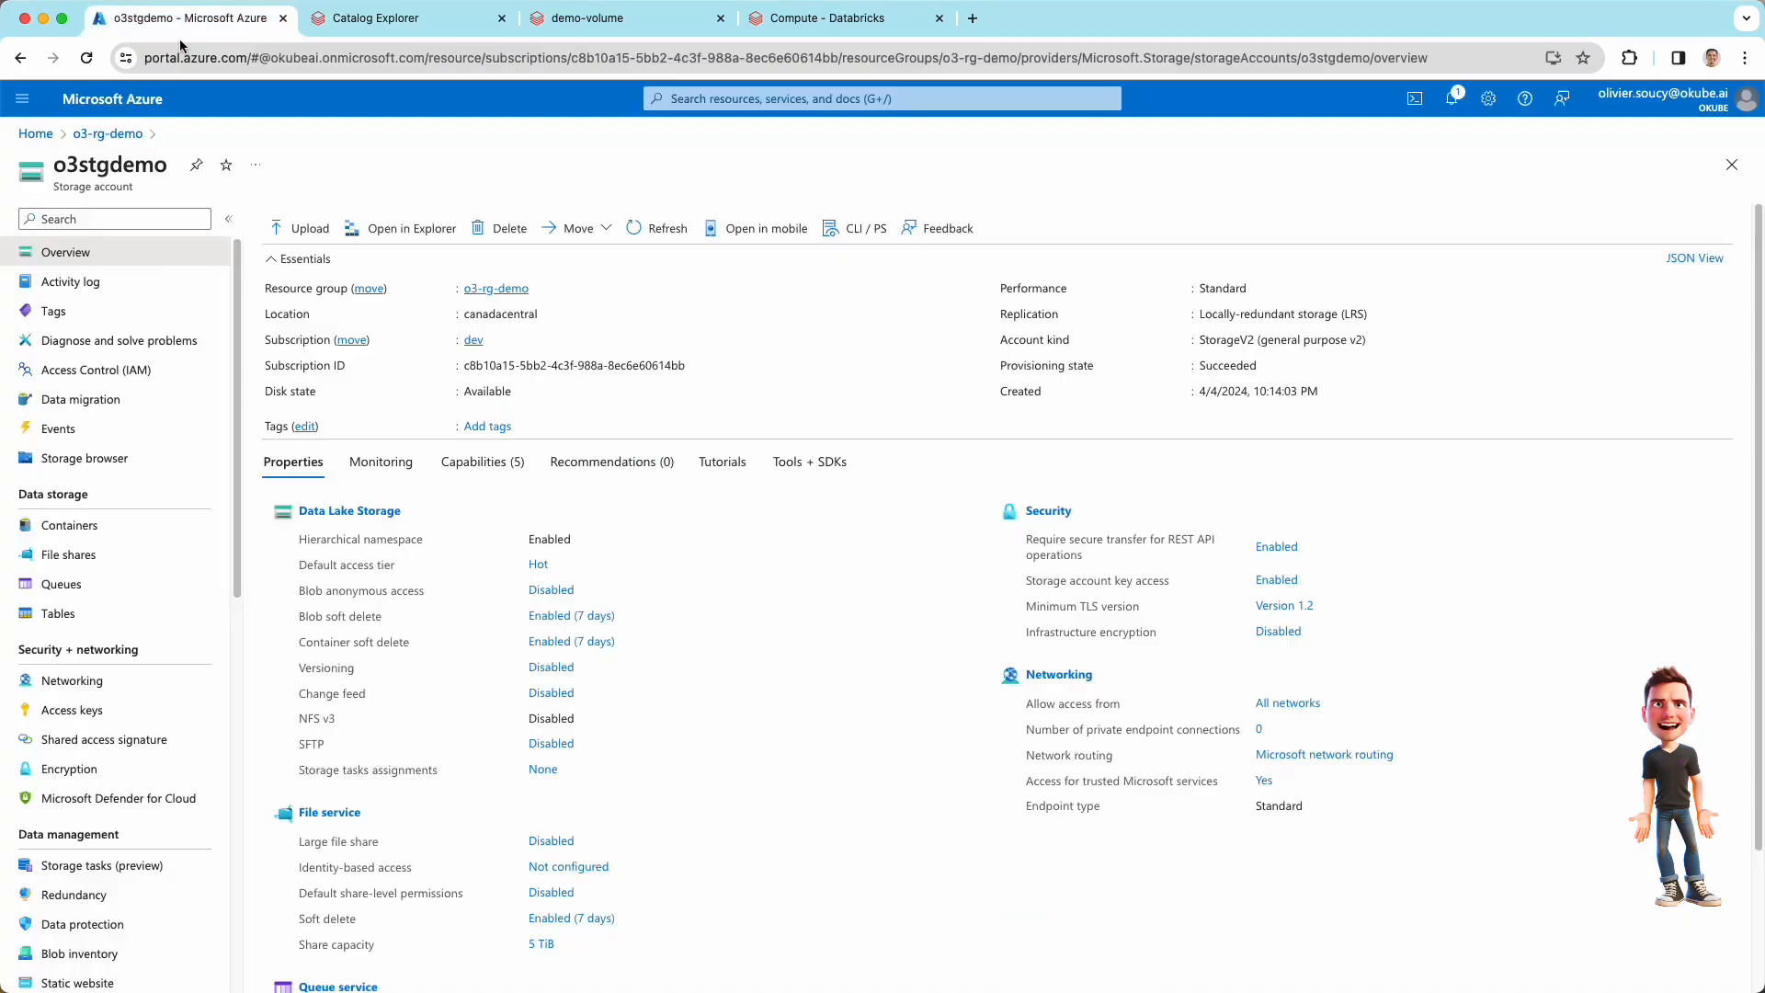
{"action": "left_click", "coordinate": [127, 136]}
{"action": "left_click", "coordinate": [385, 541]}
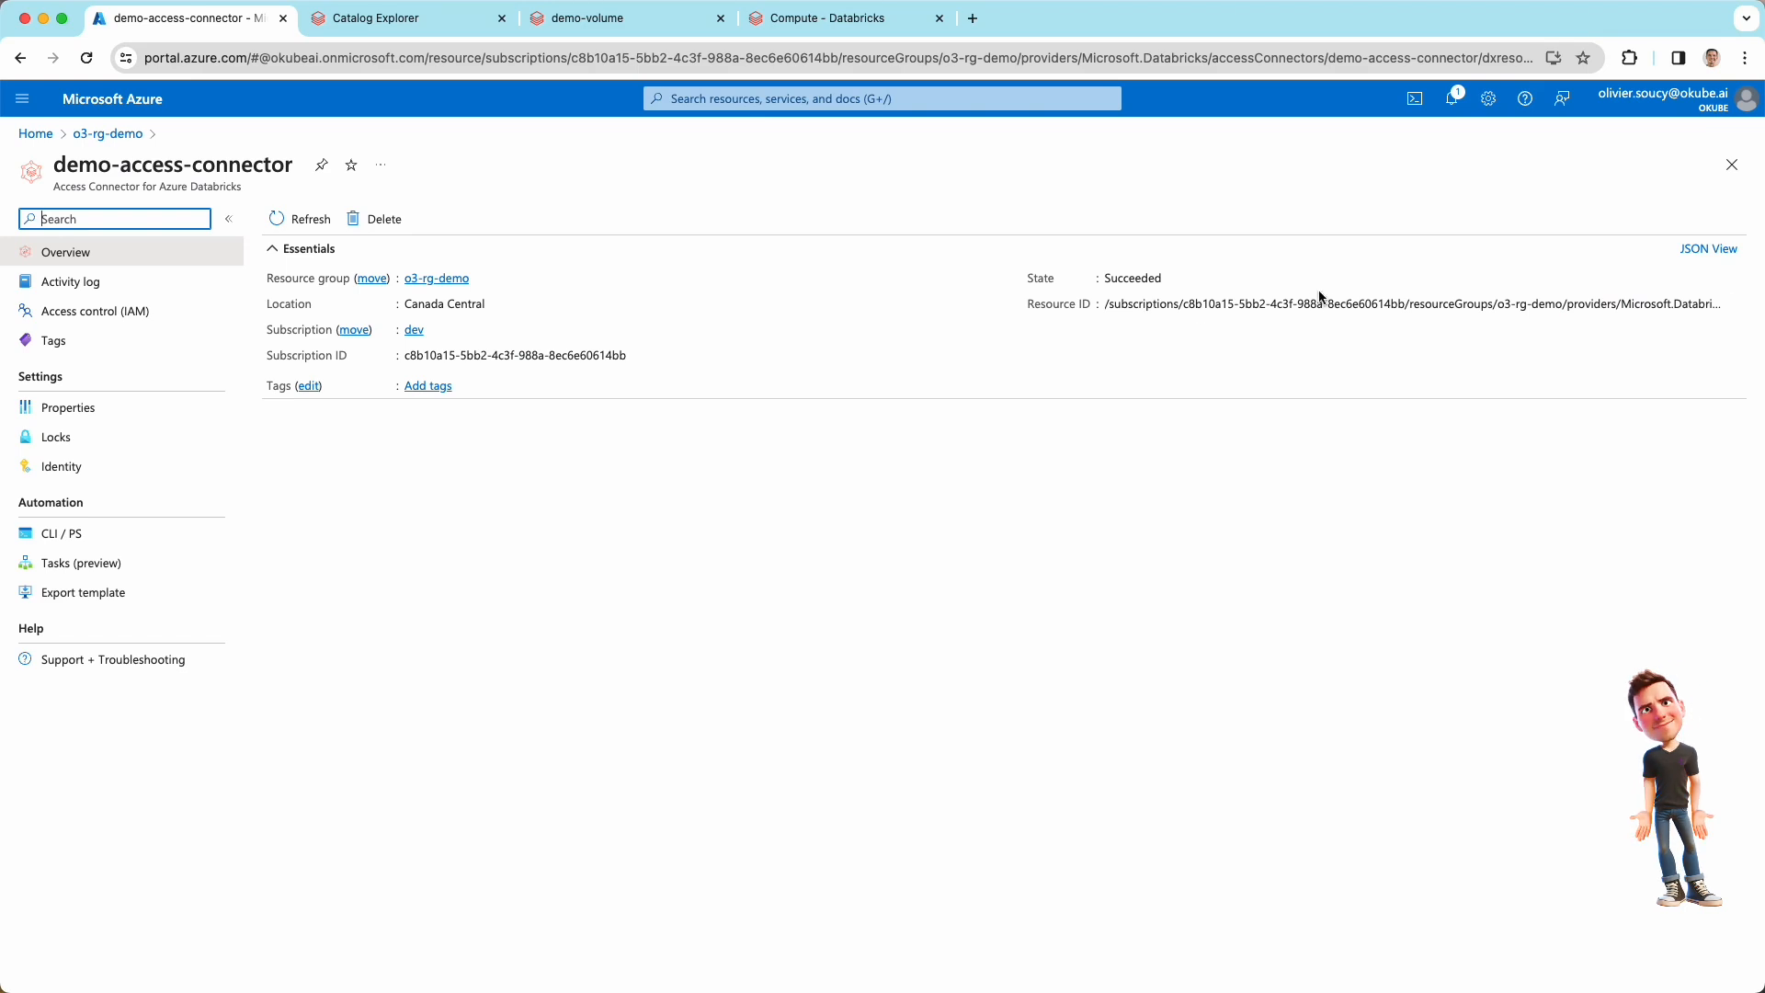
{"action": "left_click", "coordinate": [1735, 304]}
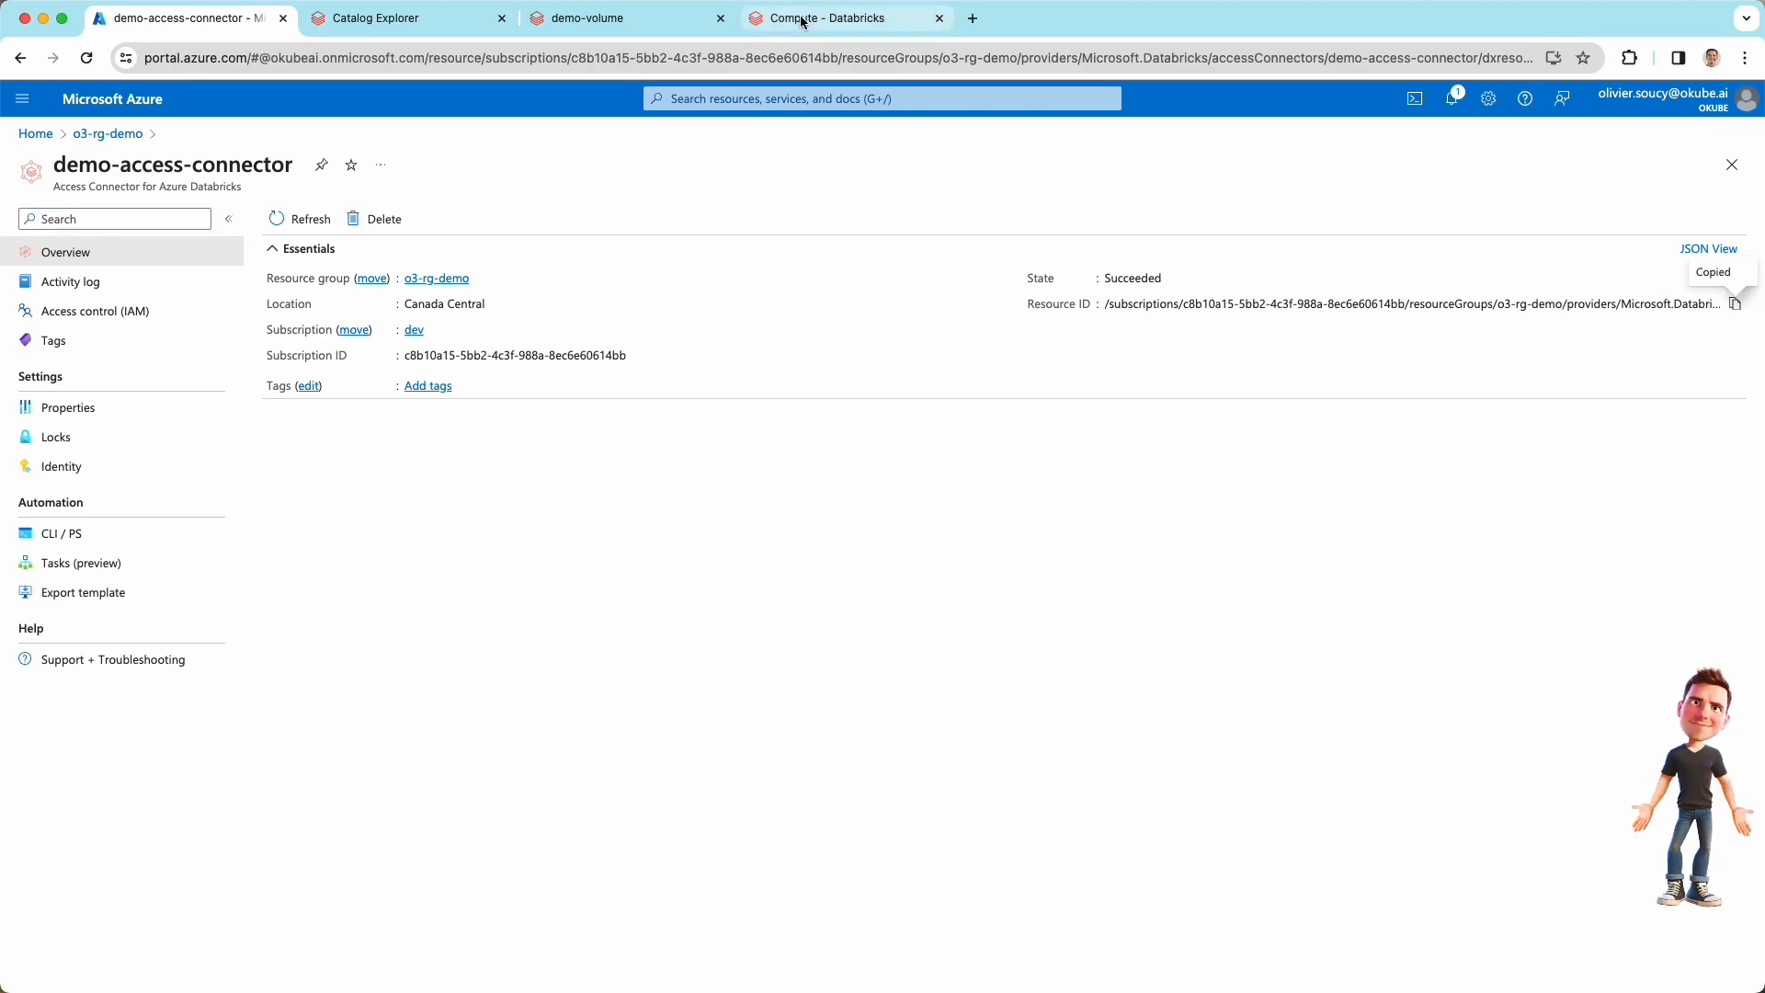
{"action": "left_click", "coordinate": [418, 20]}
{"action": "key", "text": "super+v"}
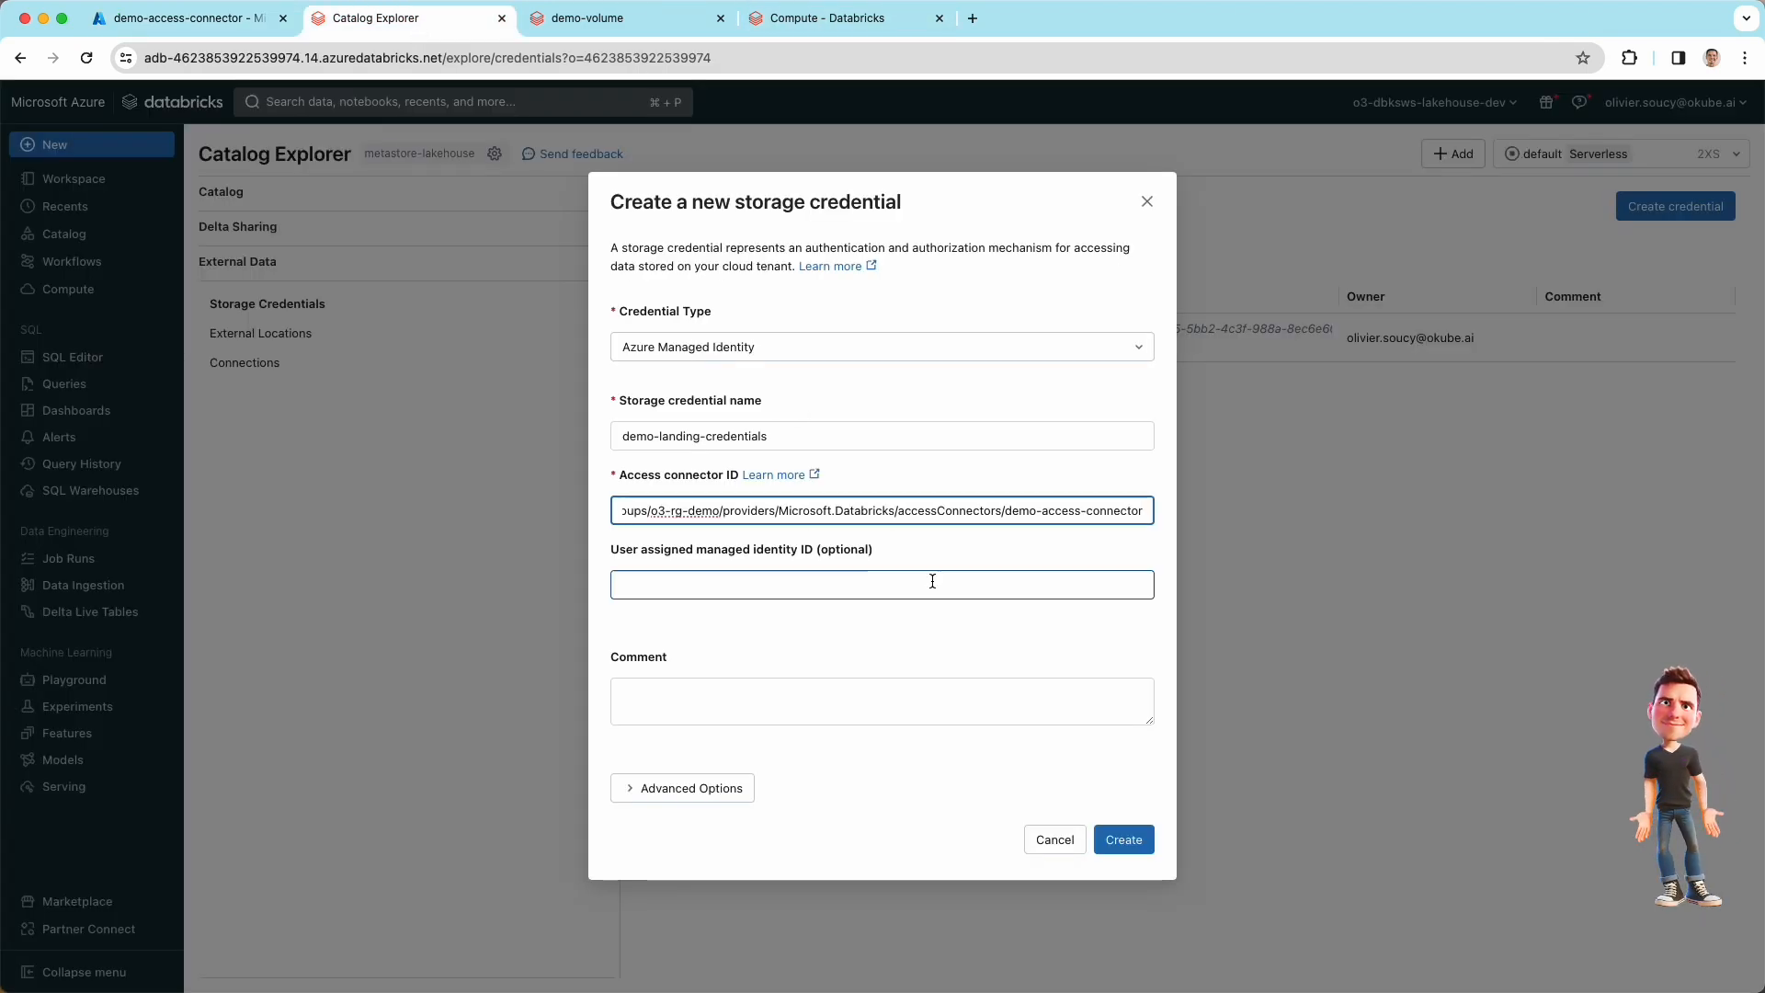
{"action": "left_click", "coordinate": [941, 596]}
{"action": "left_click", "coordinate": [1122, 839]}
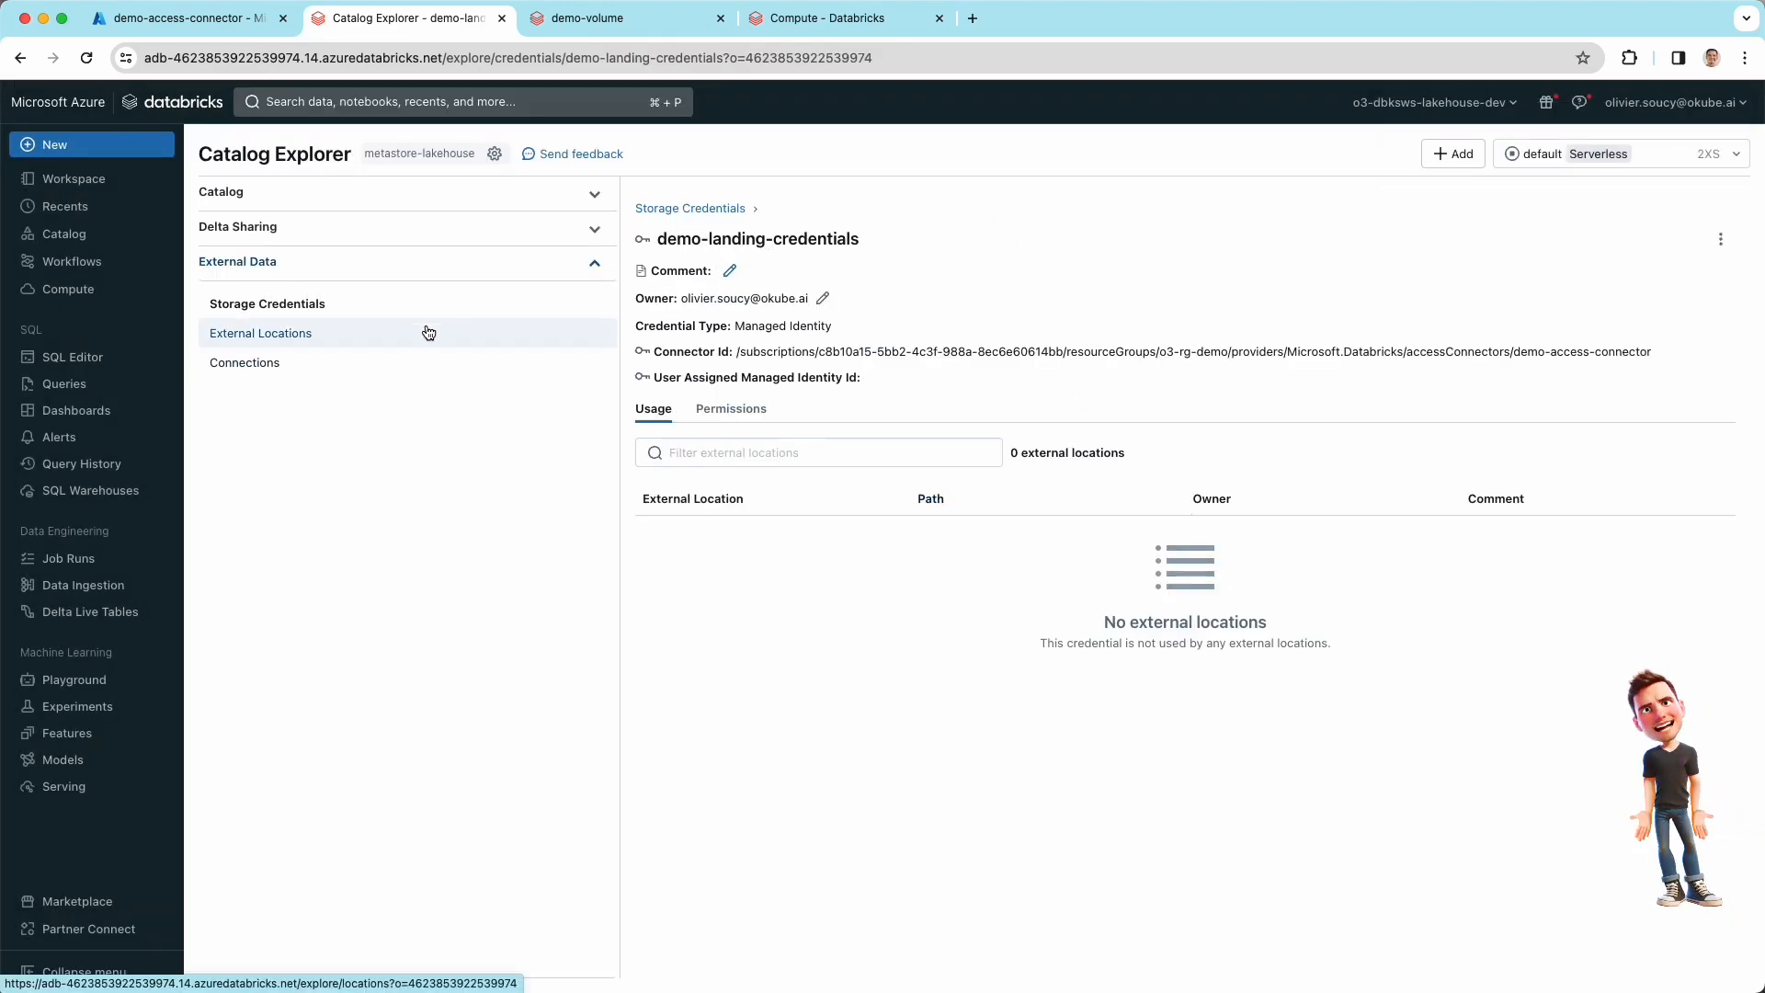
Step: Start a new external location named demo-landing-location that uses the demo-landing-credentials storage credential
{"action": "left_click", "coordinate": [293, 342]}
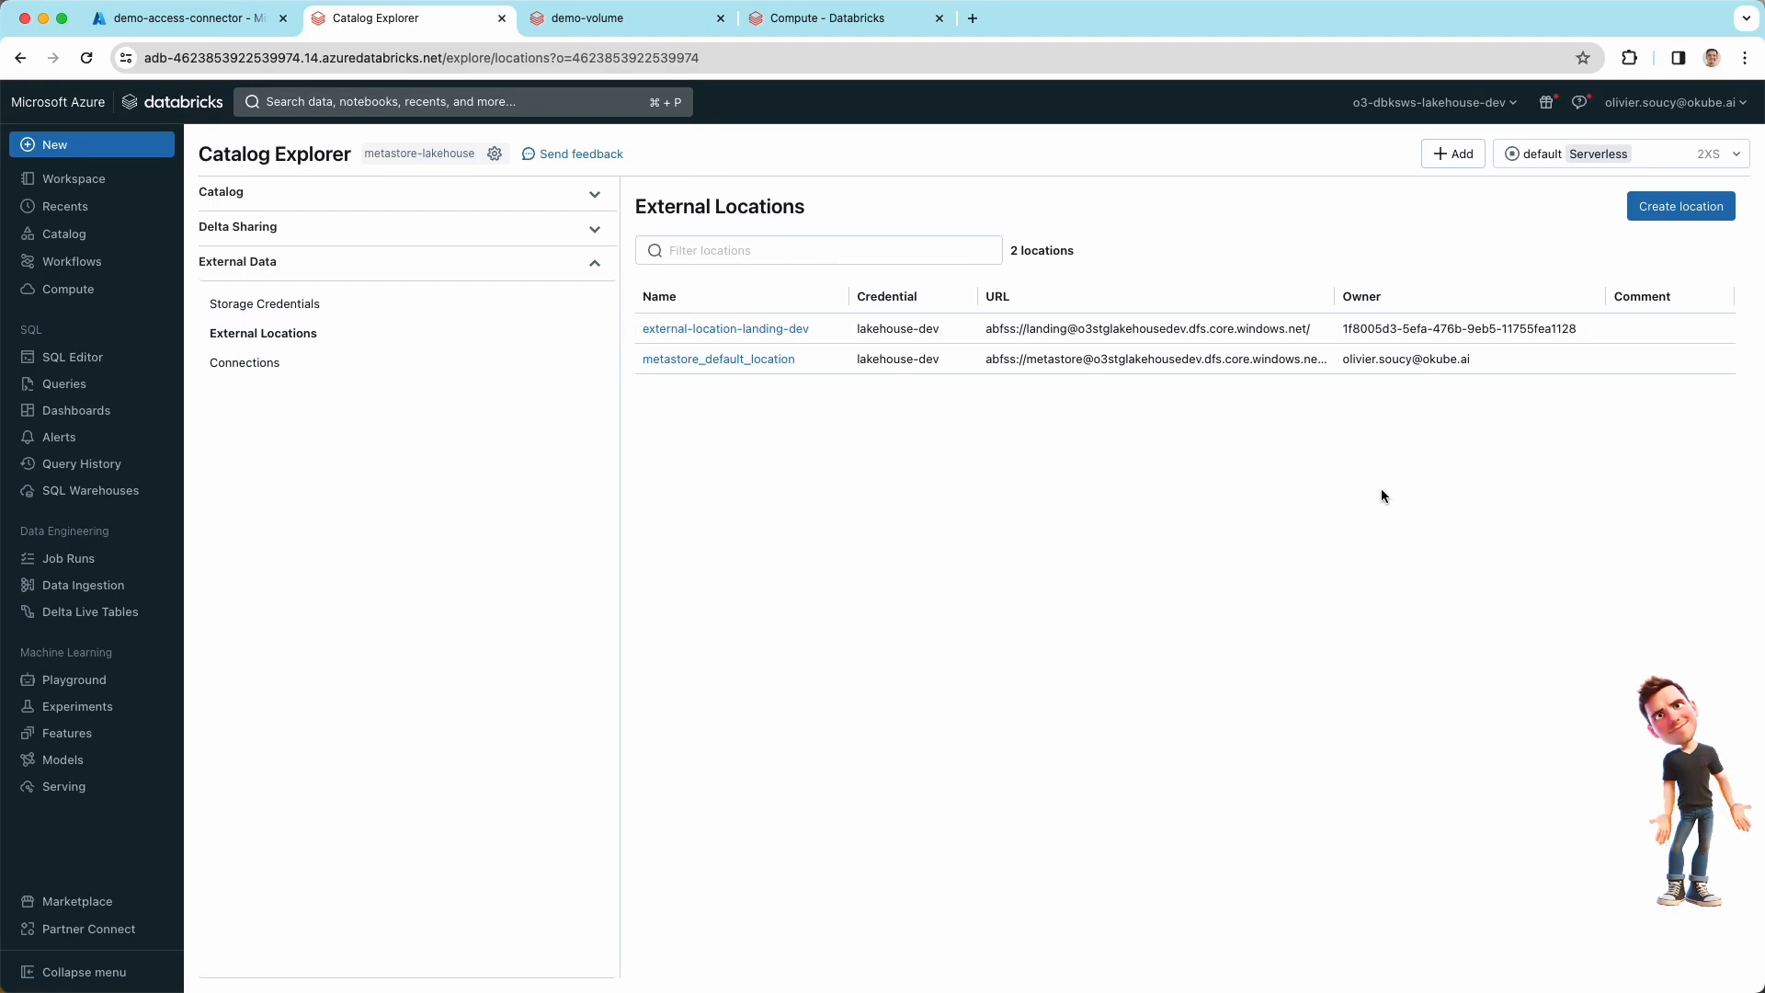
{"action": "left_click", "coordinate": [1716, 208]}
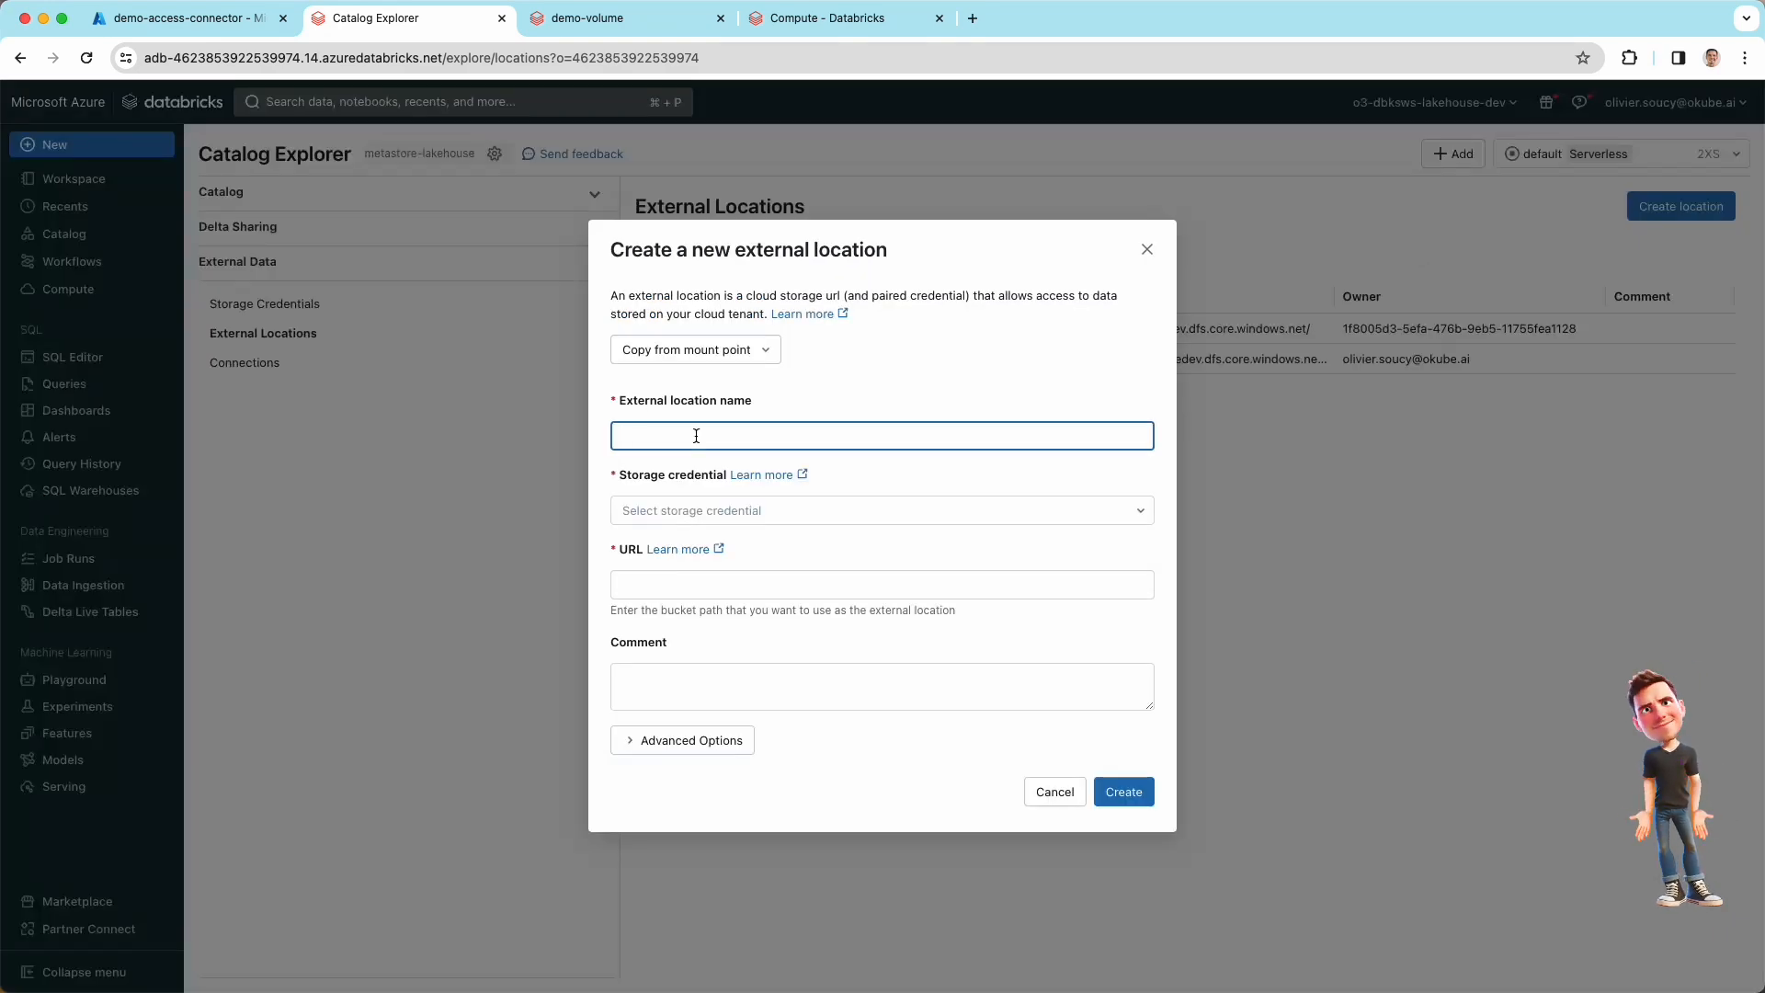
{"action": "type", "text": "demo-landing-location"}
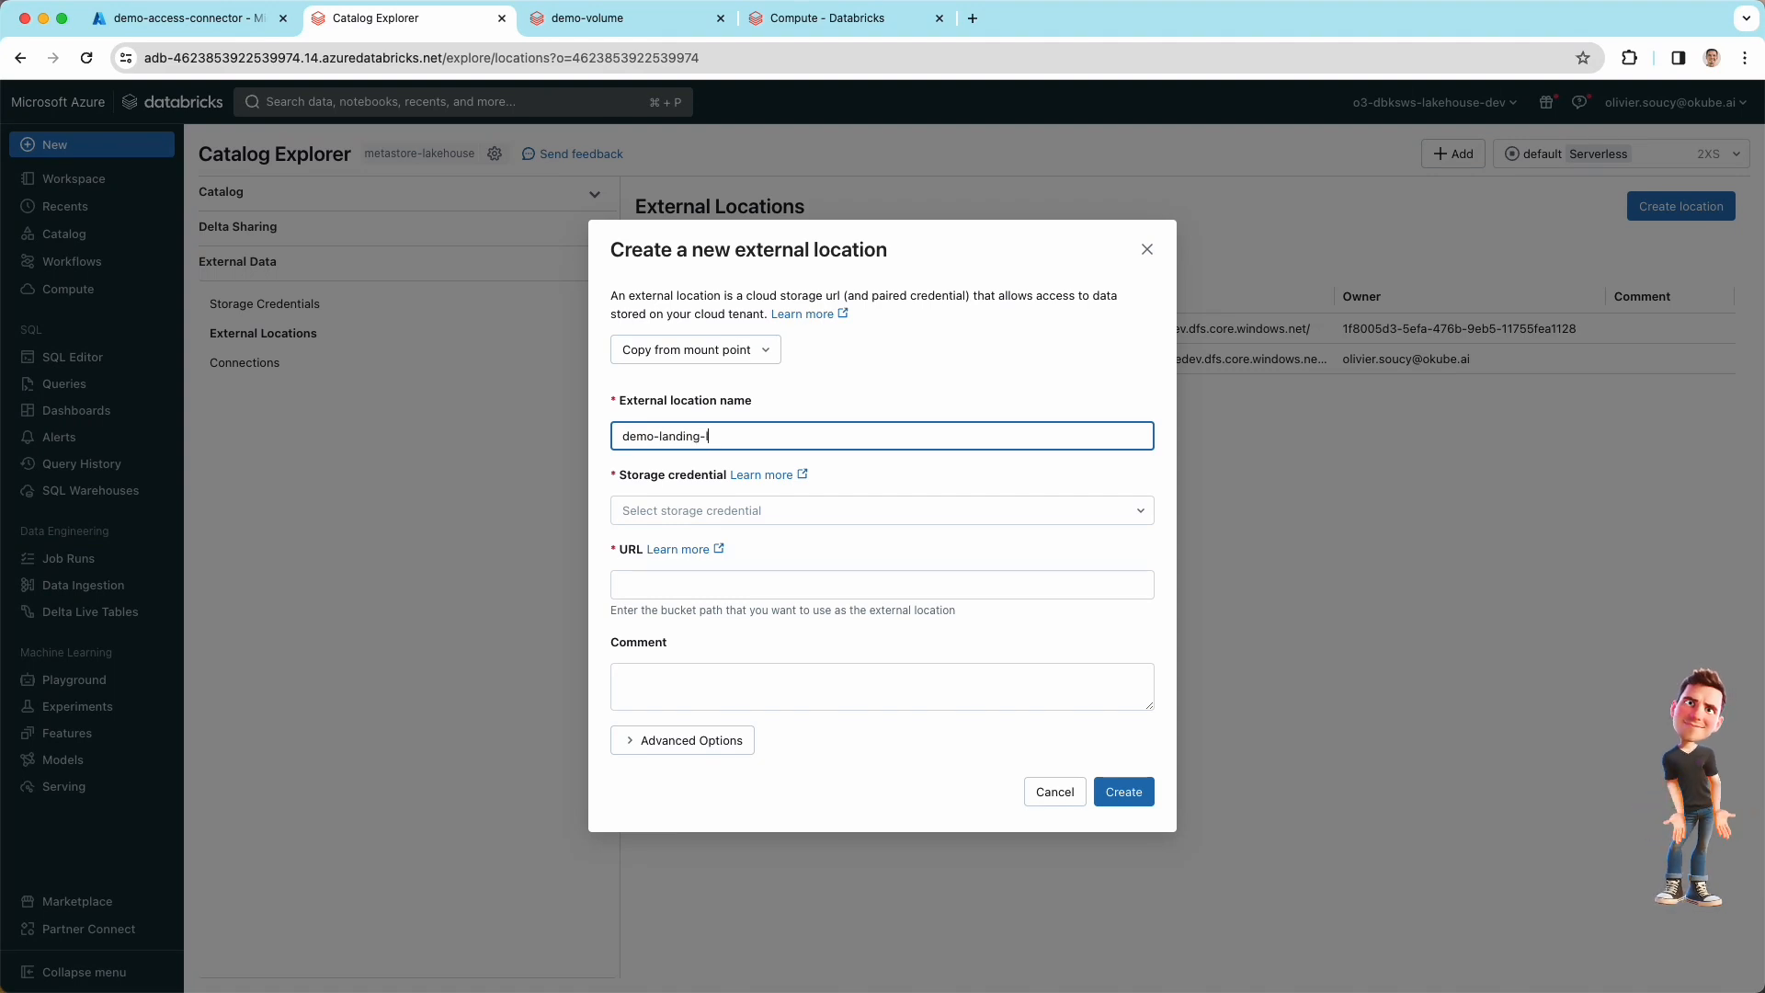
{"action": "left_click", "coordinate": [705, 513]}
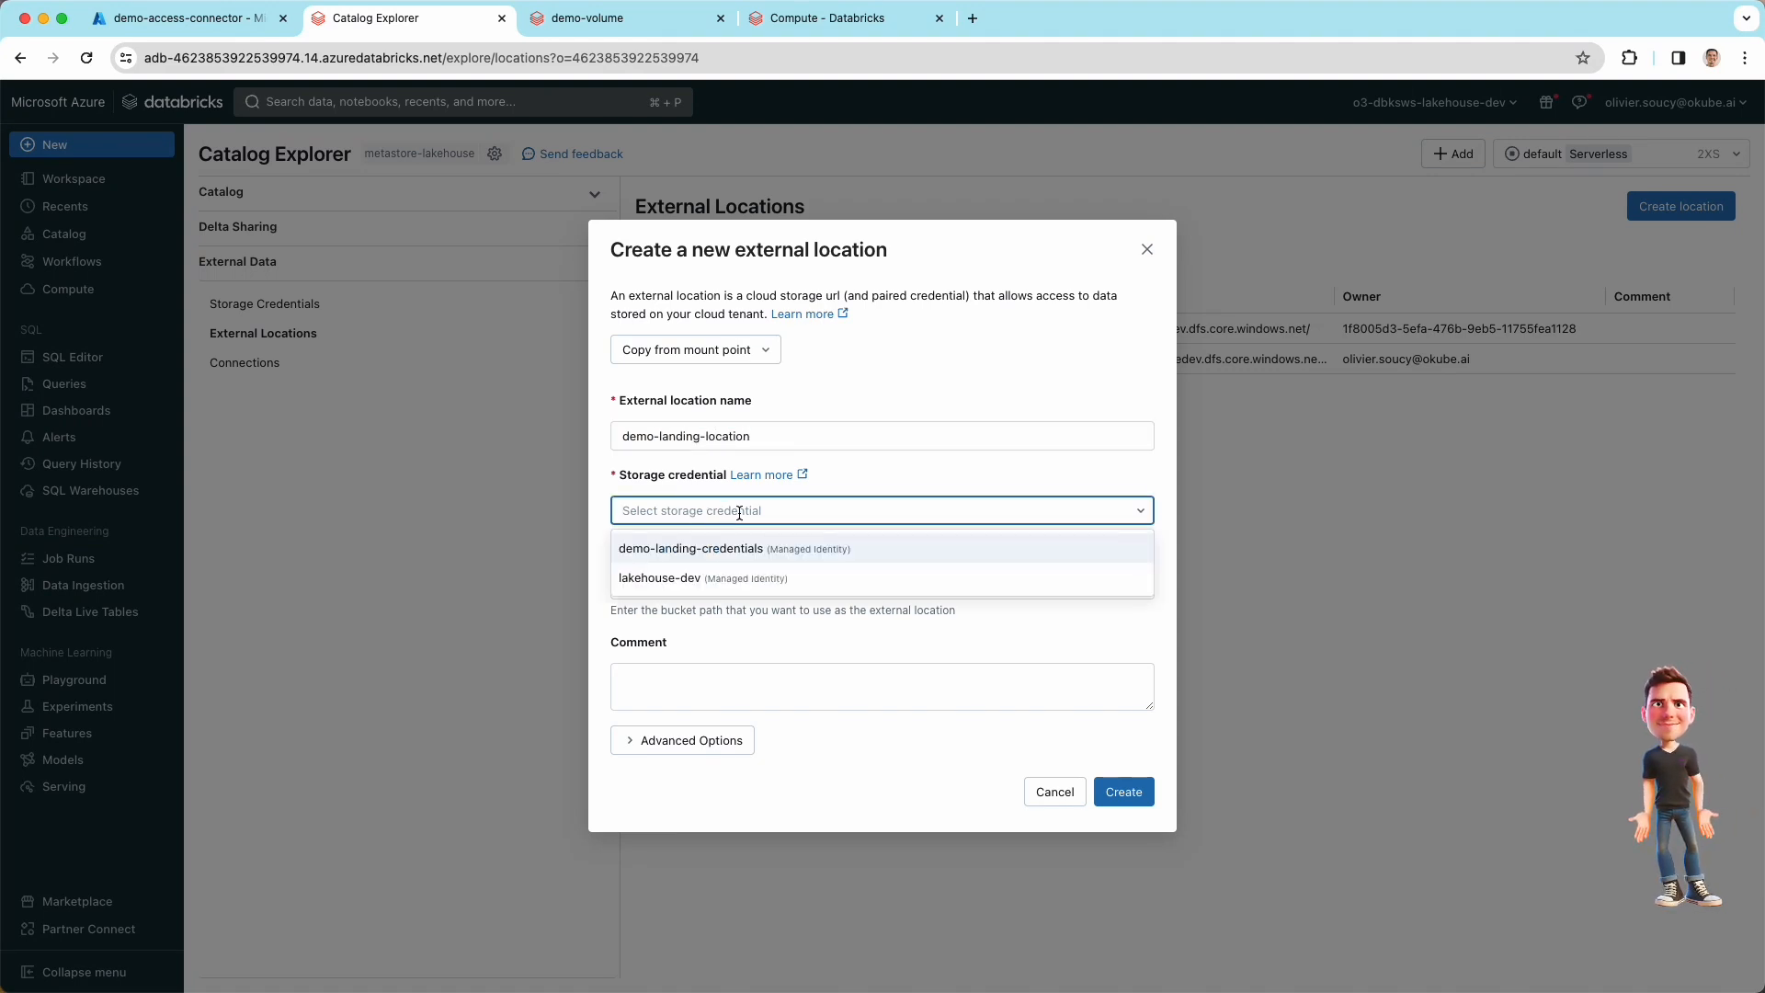
{"action": "left_click", "coordinate": [680, 552]}
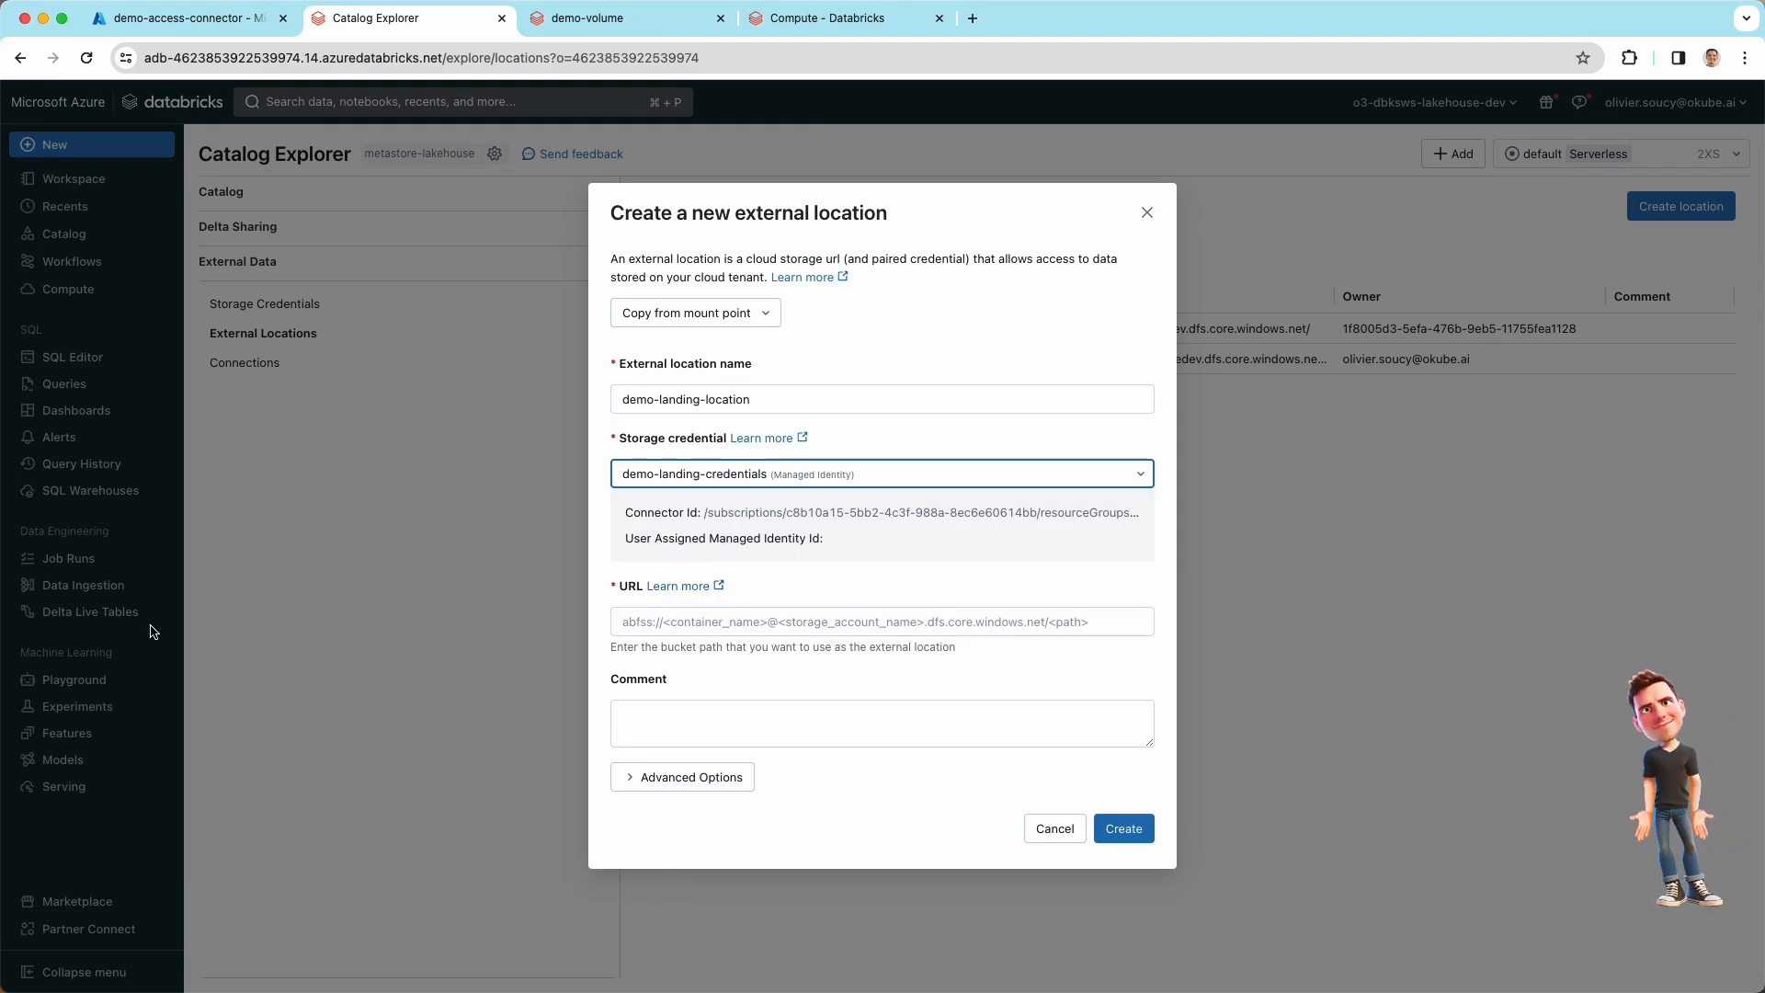
{"action": "left_click", "coordinate": [1101, 621]}
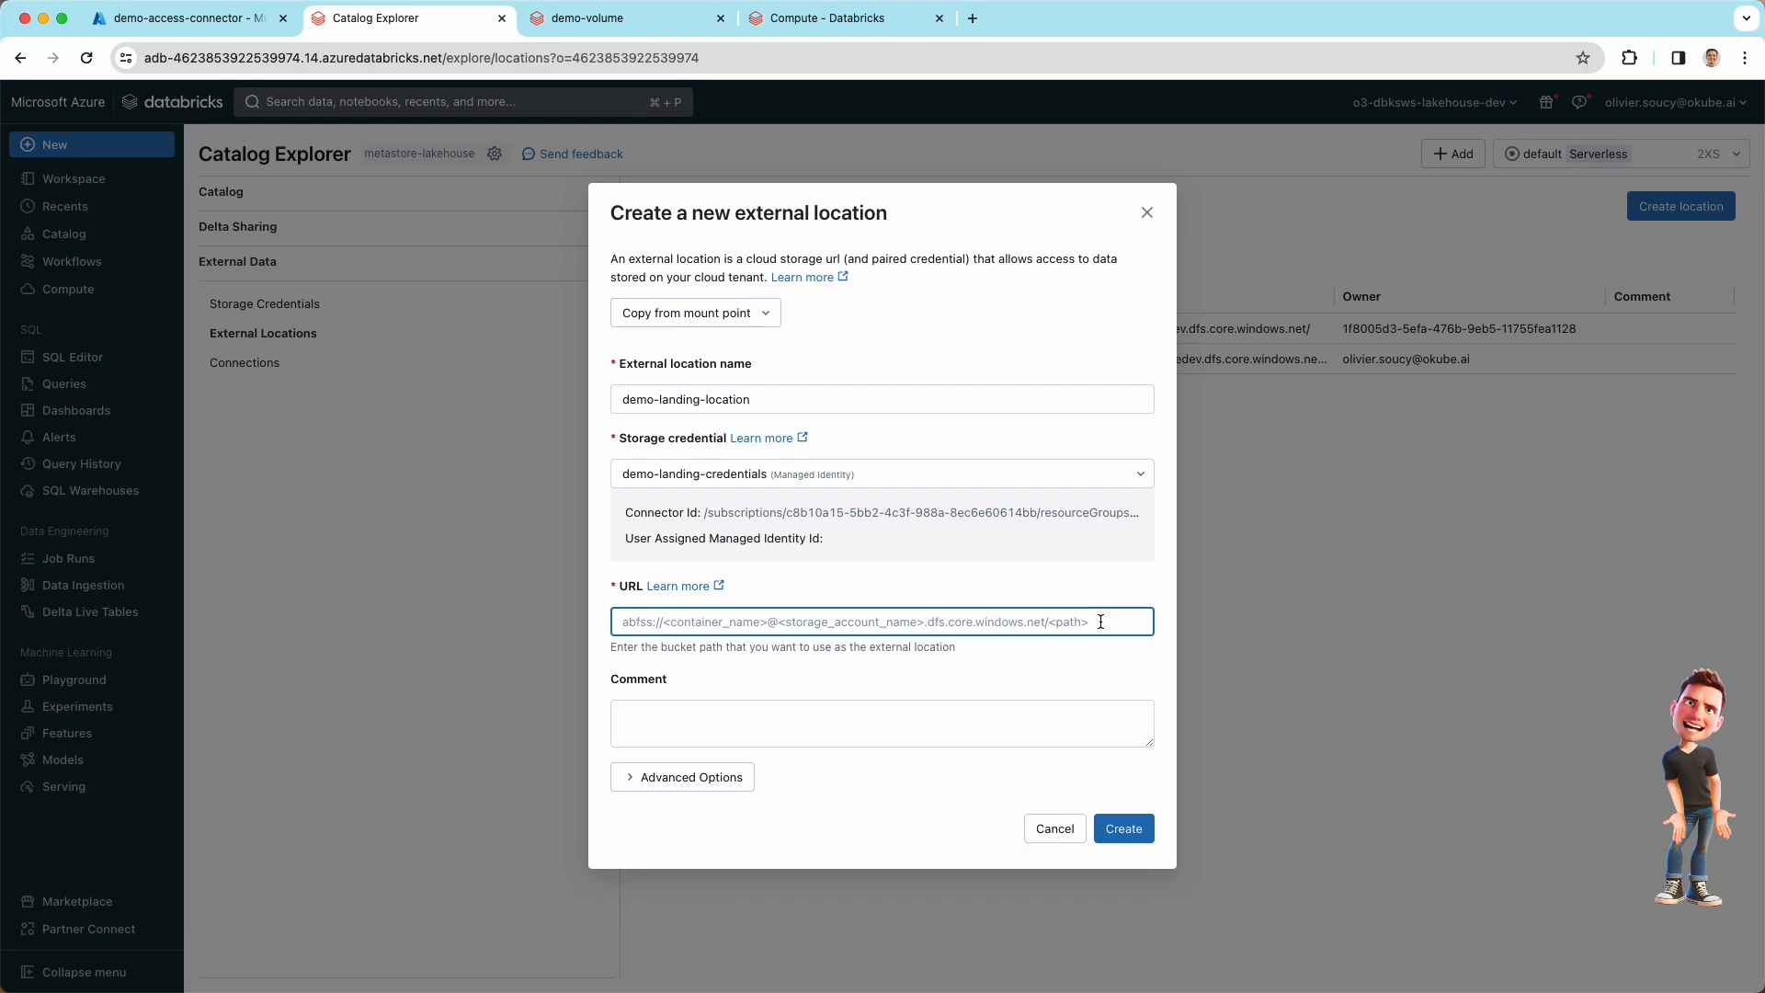
{"action": "key", "text": "super+v"}
{"action": "type", "text": ".dfs.core.window"}
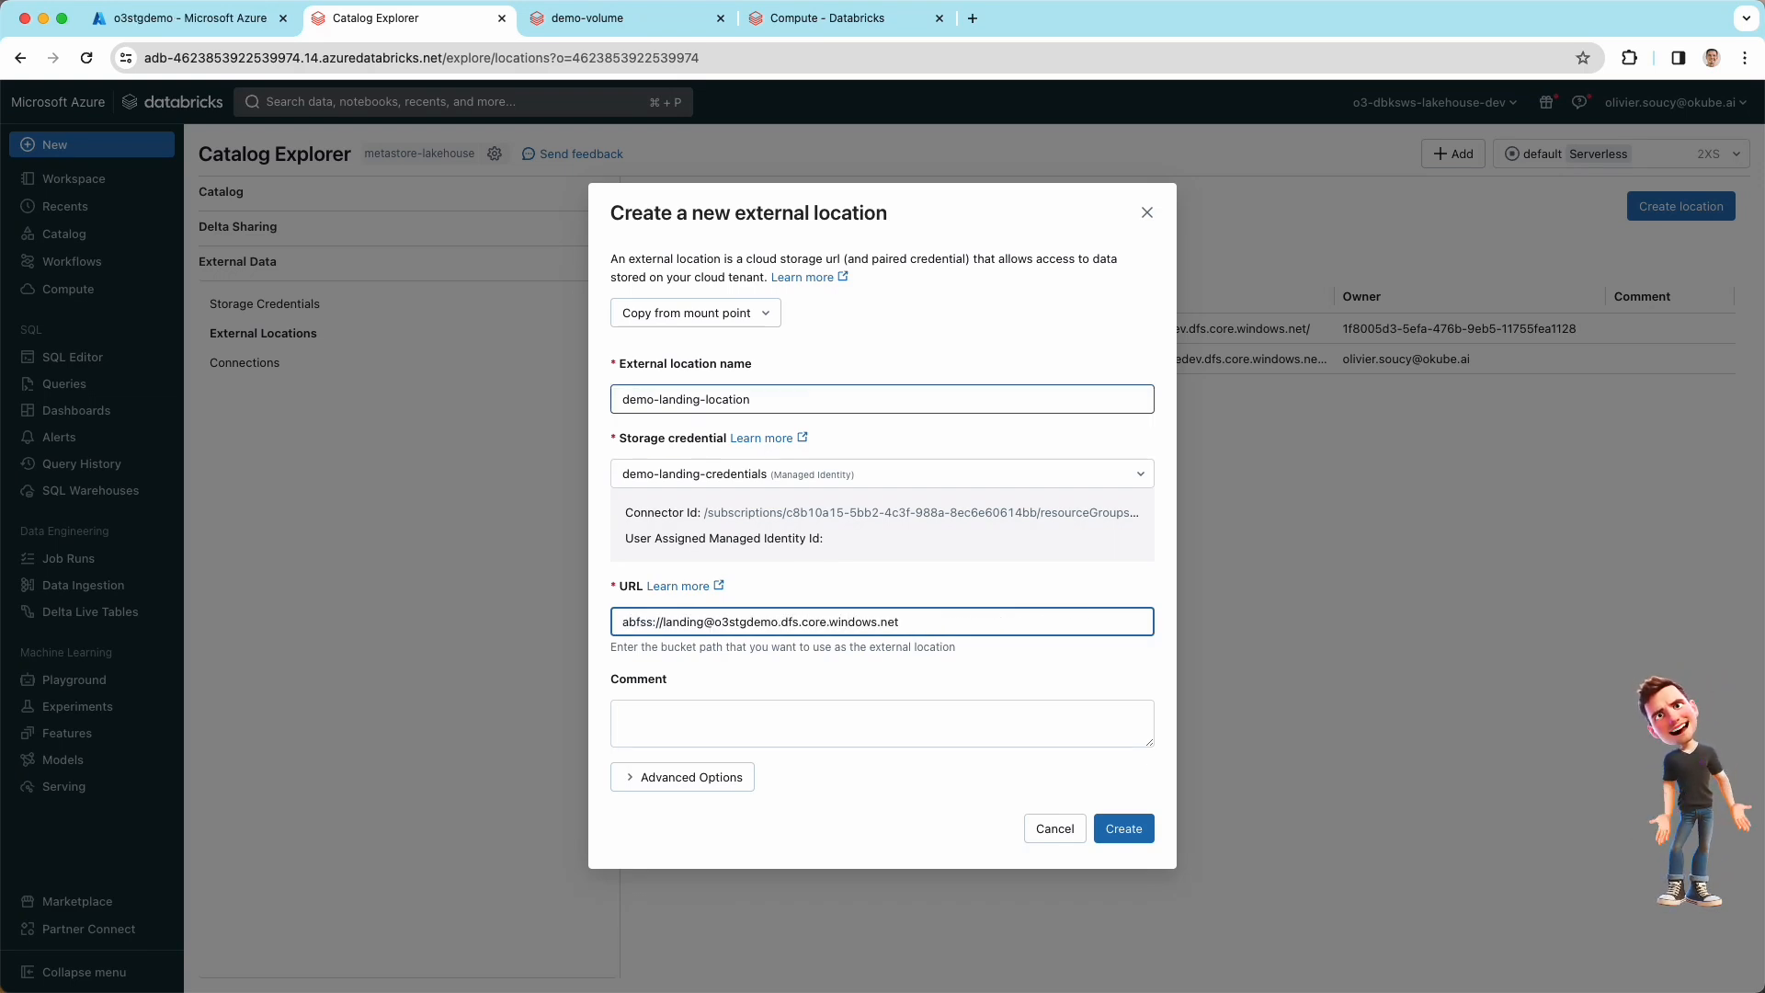
{"action": "left_click", "coordinate": [1124, 829]}
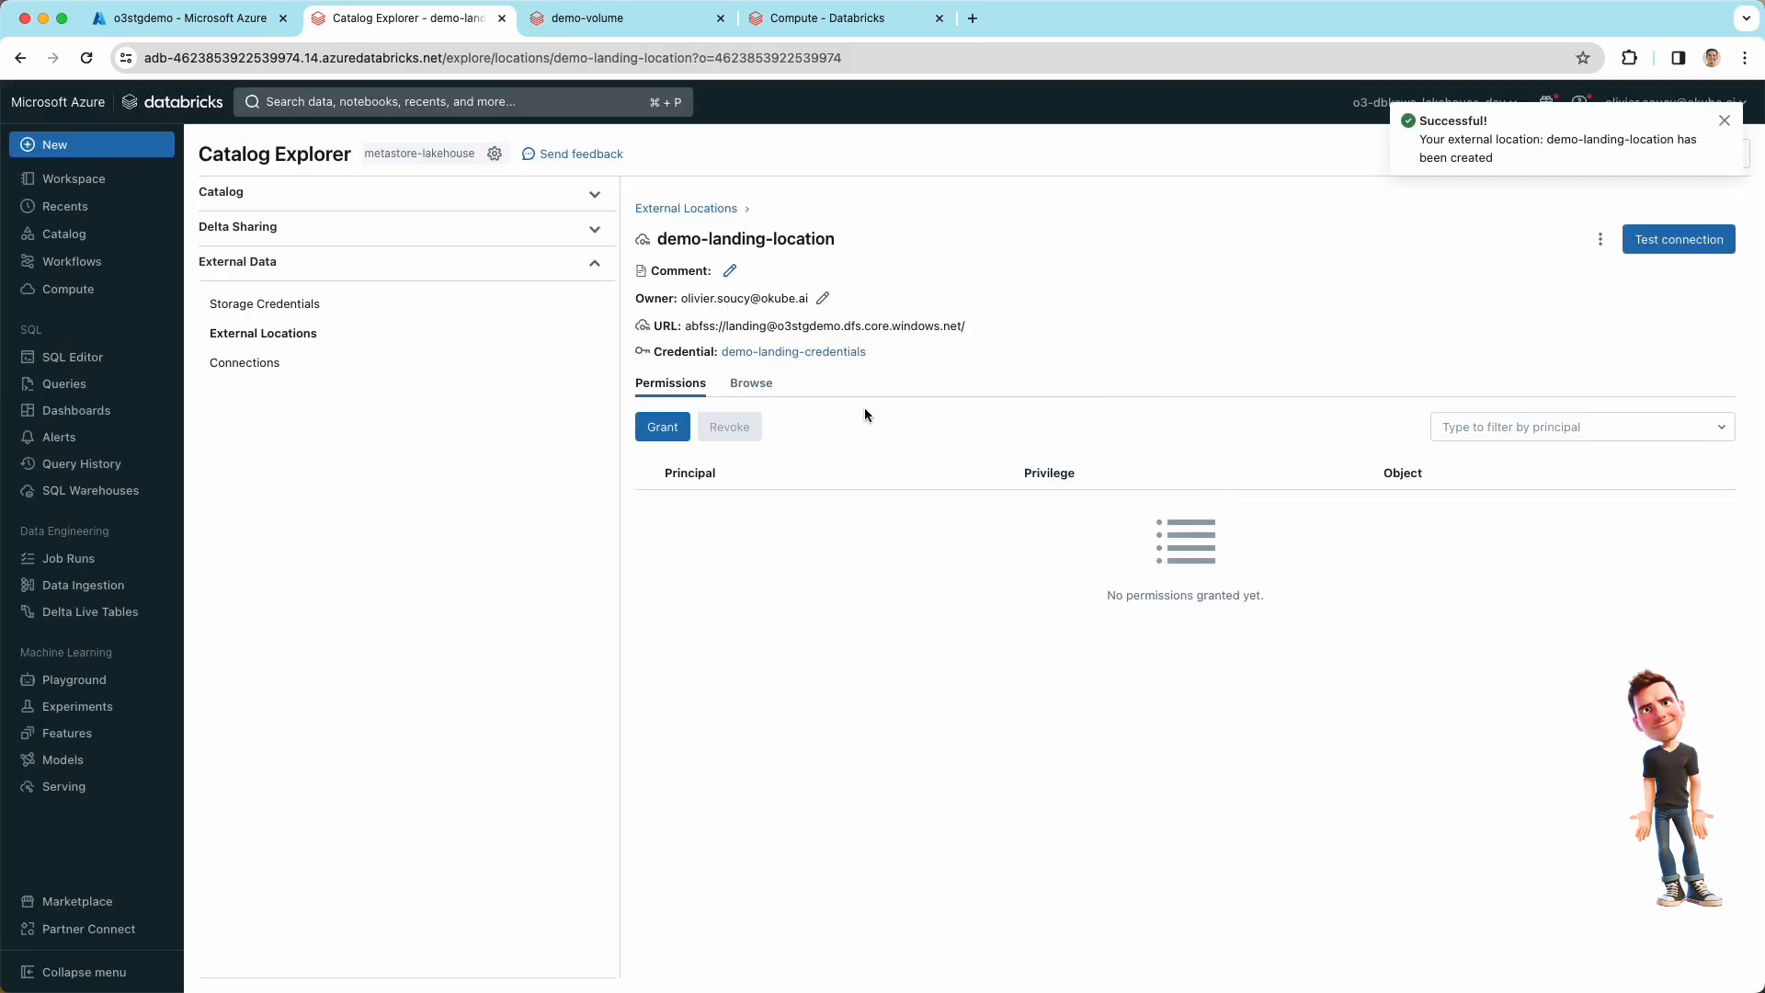
{"action": "left_click", "coordinate": [1716, 241]}
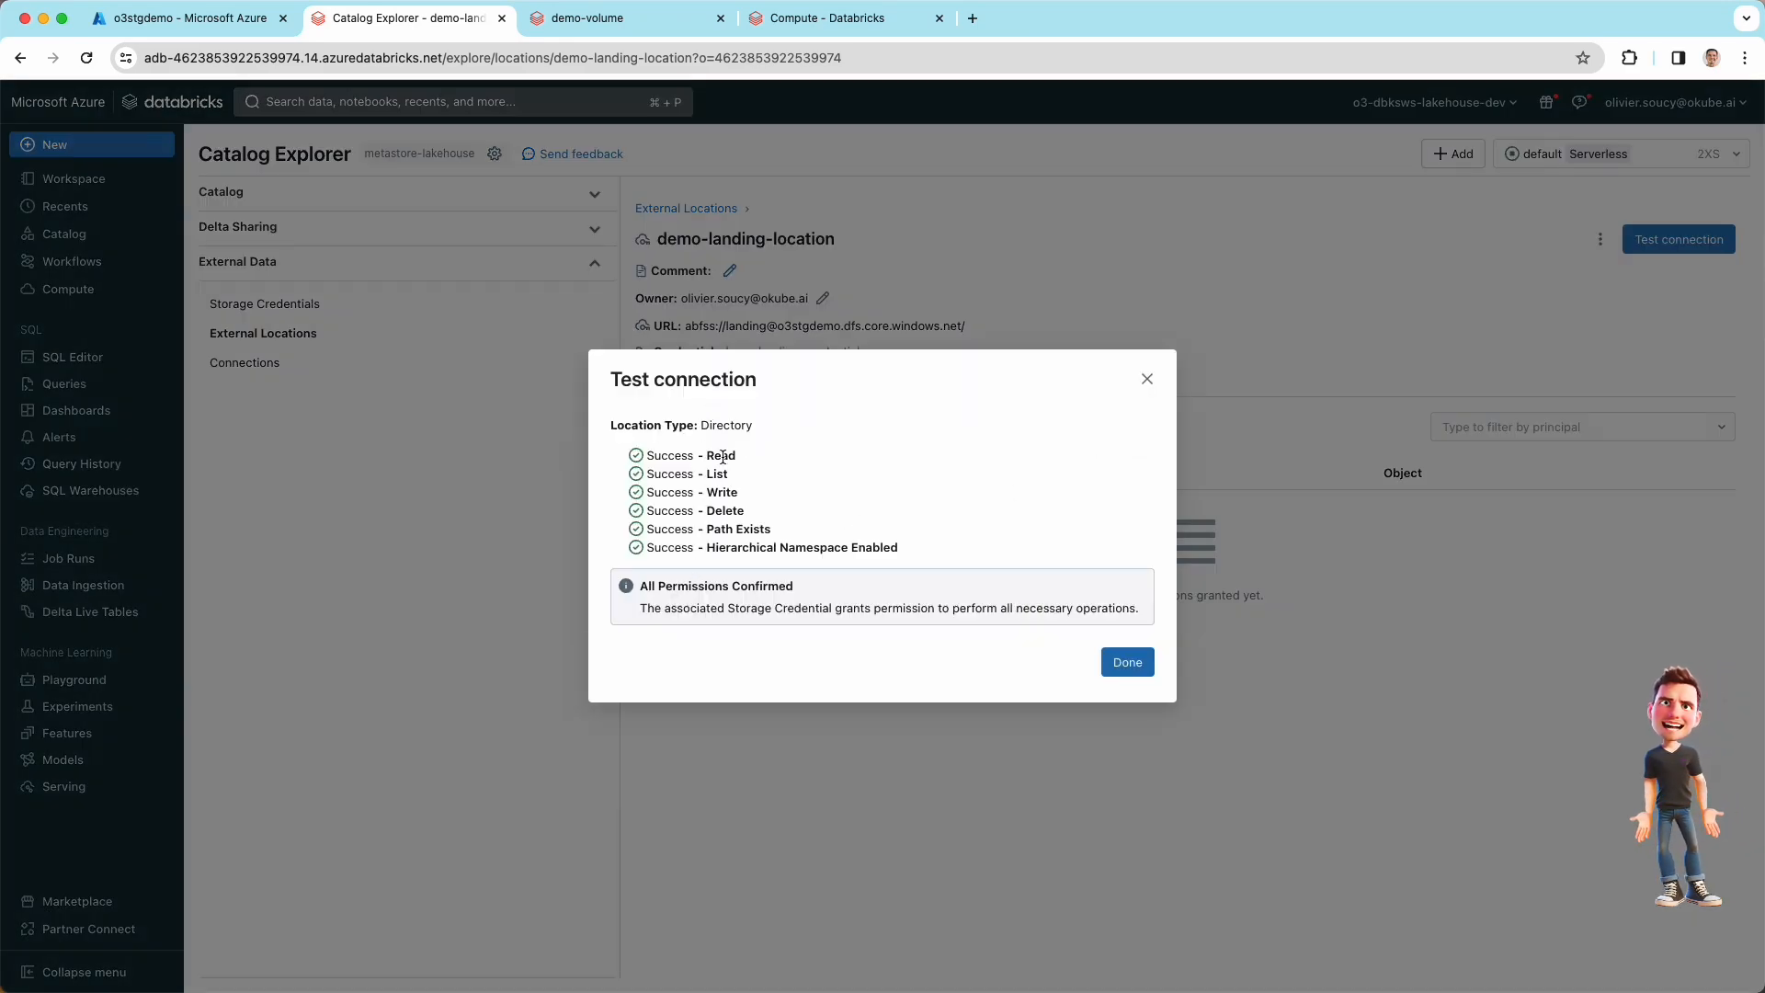
{"action": "left_click", "coordinate": [1128, 663]}
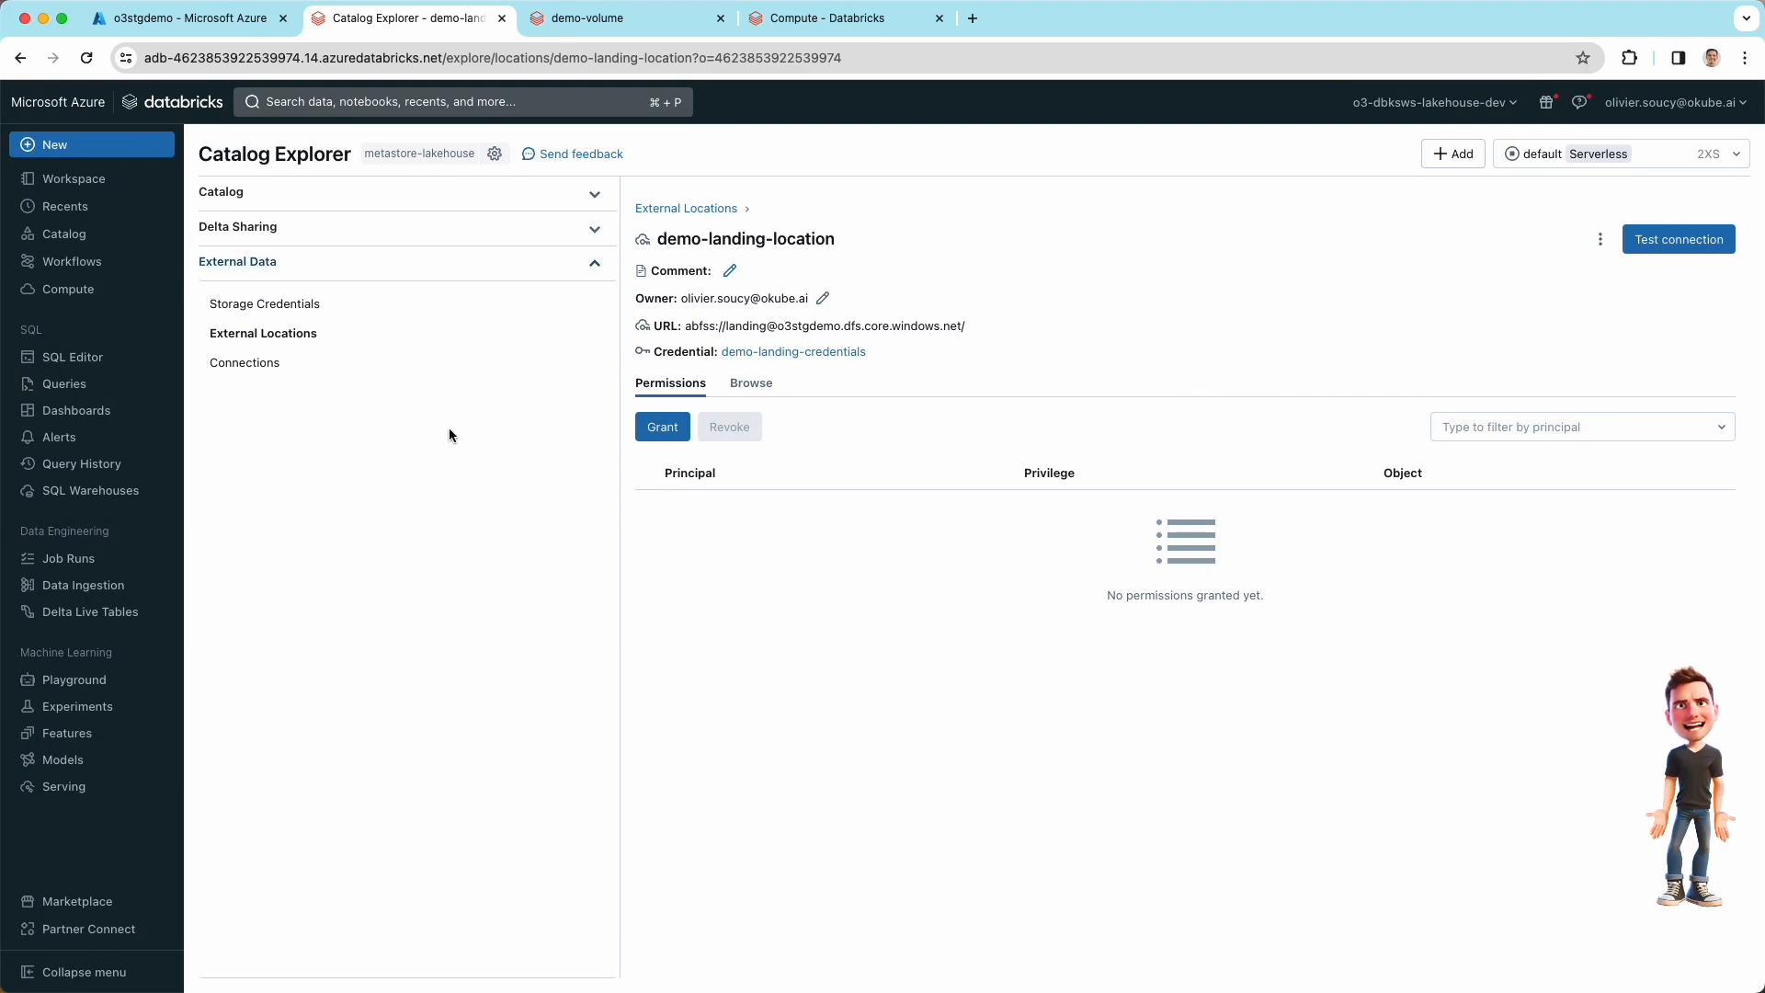
Step: Create a schema named sources in the demo catalog without specifying a storage location
{"action": "mouse_move", "coordinate": [434, 158]}
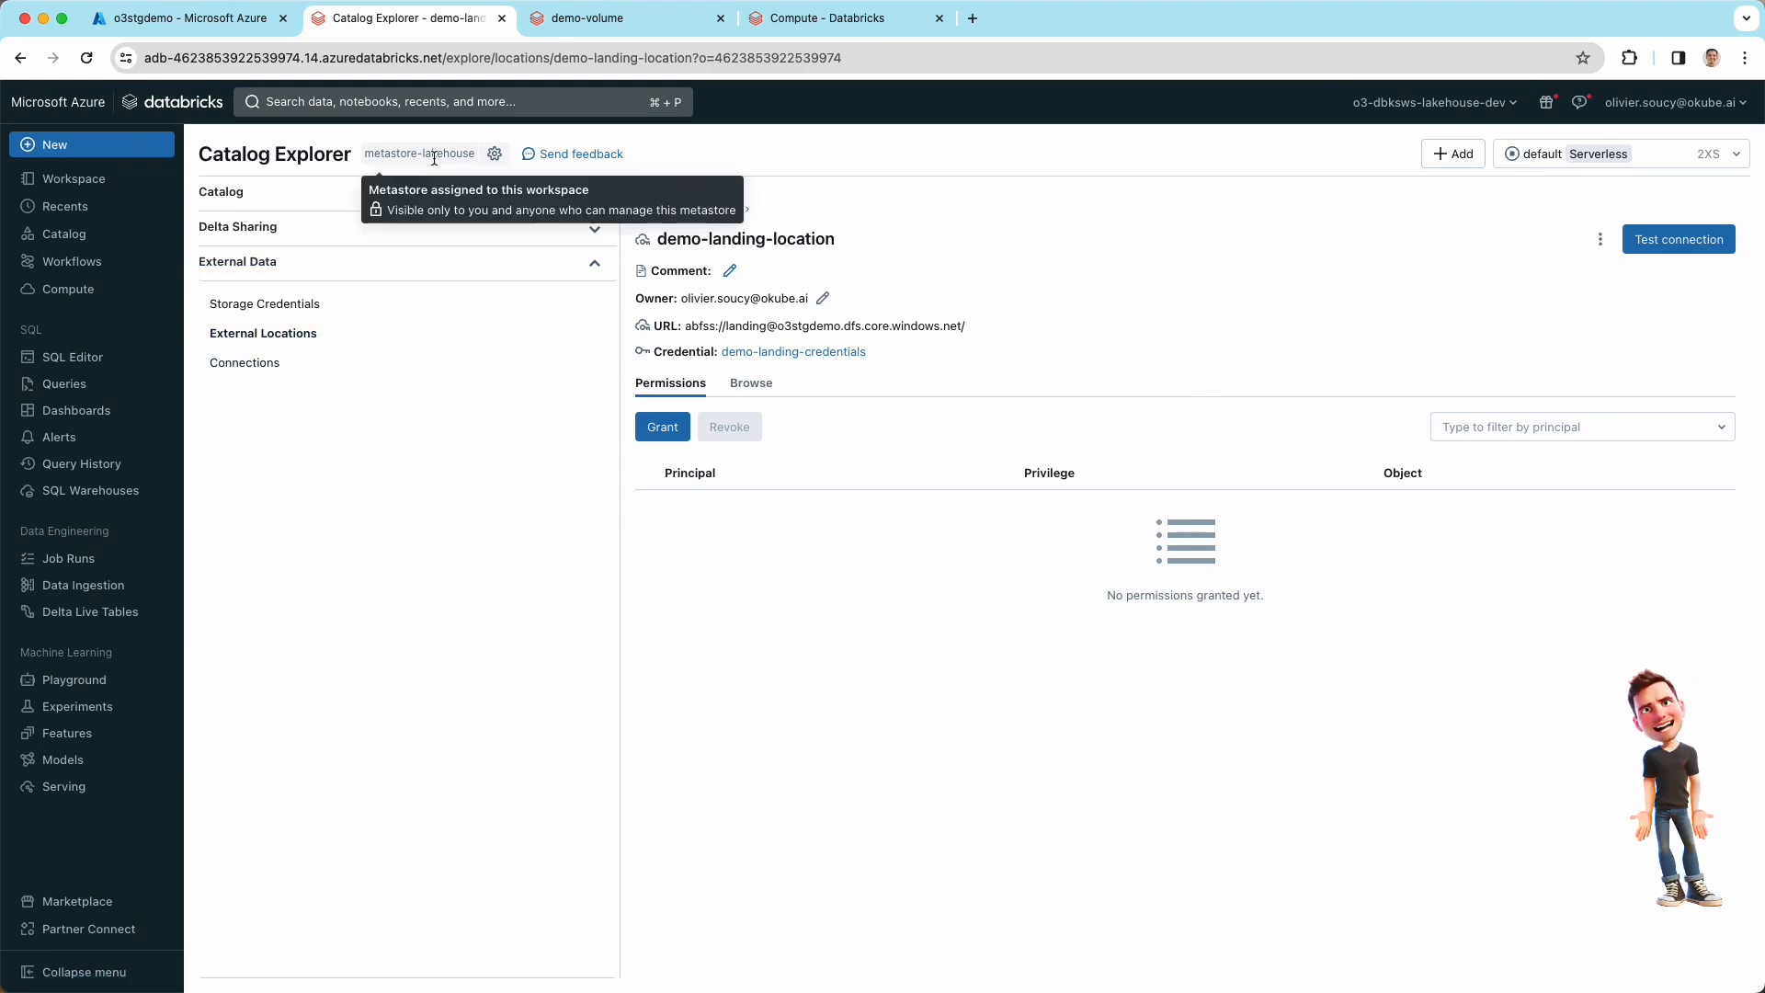
{"action": "left_click", "coordinate": [348, 199]}
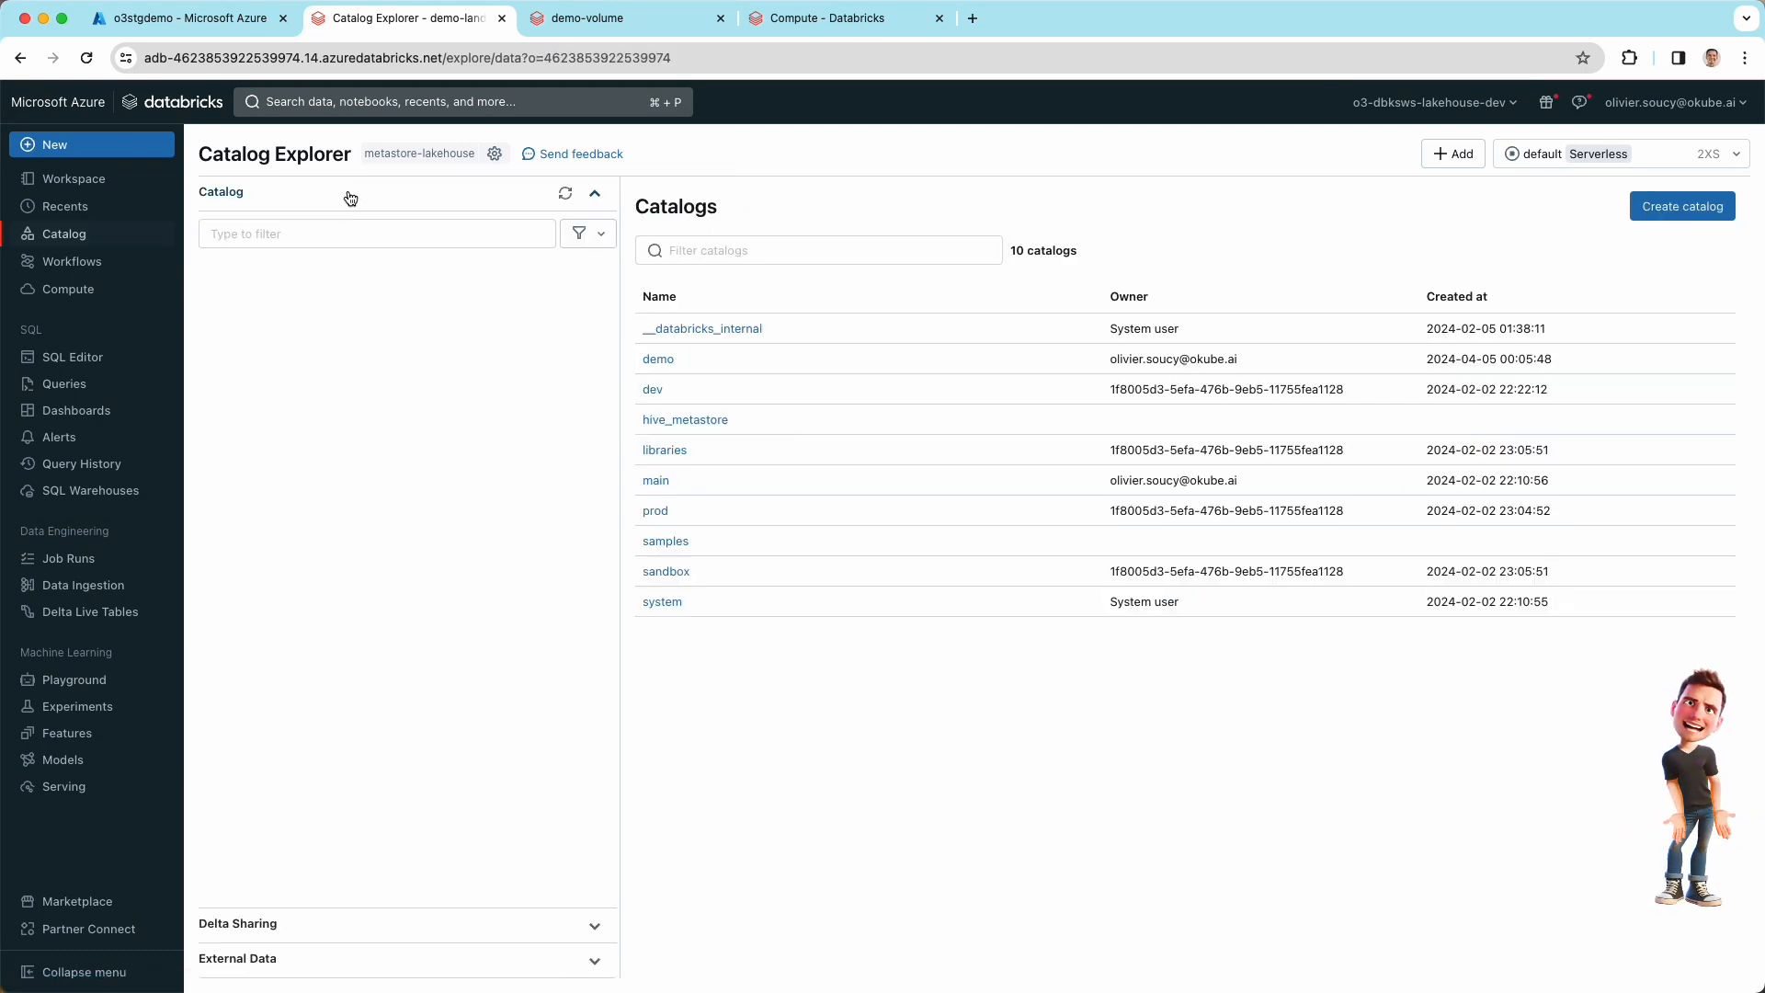
{"action": "left_click", "coordinate": [214, 289]}
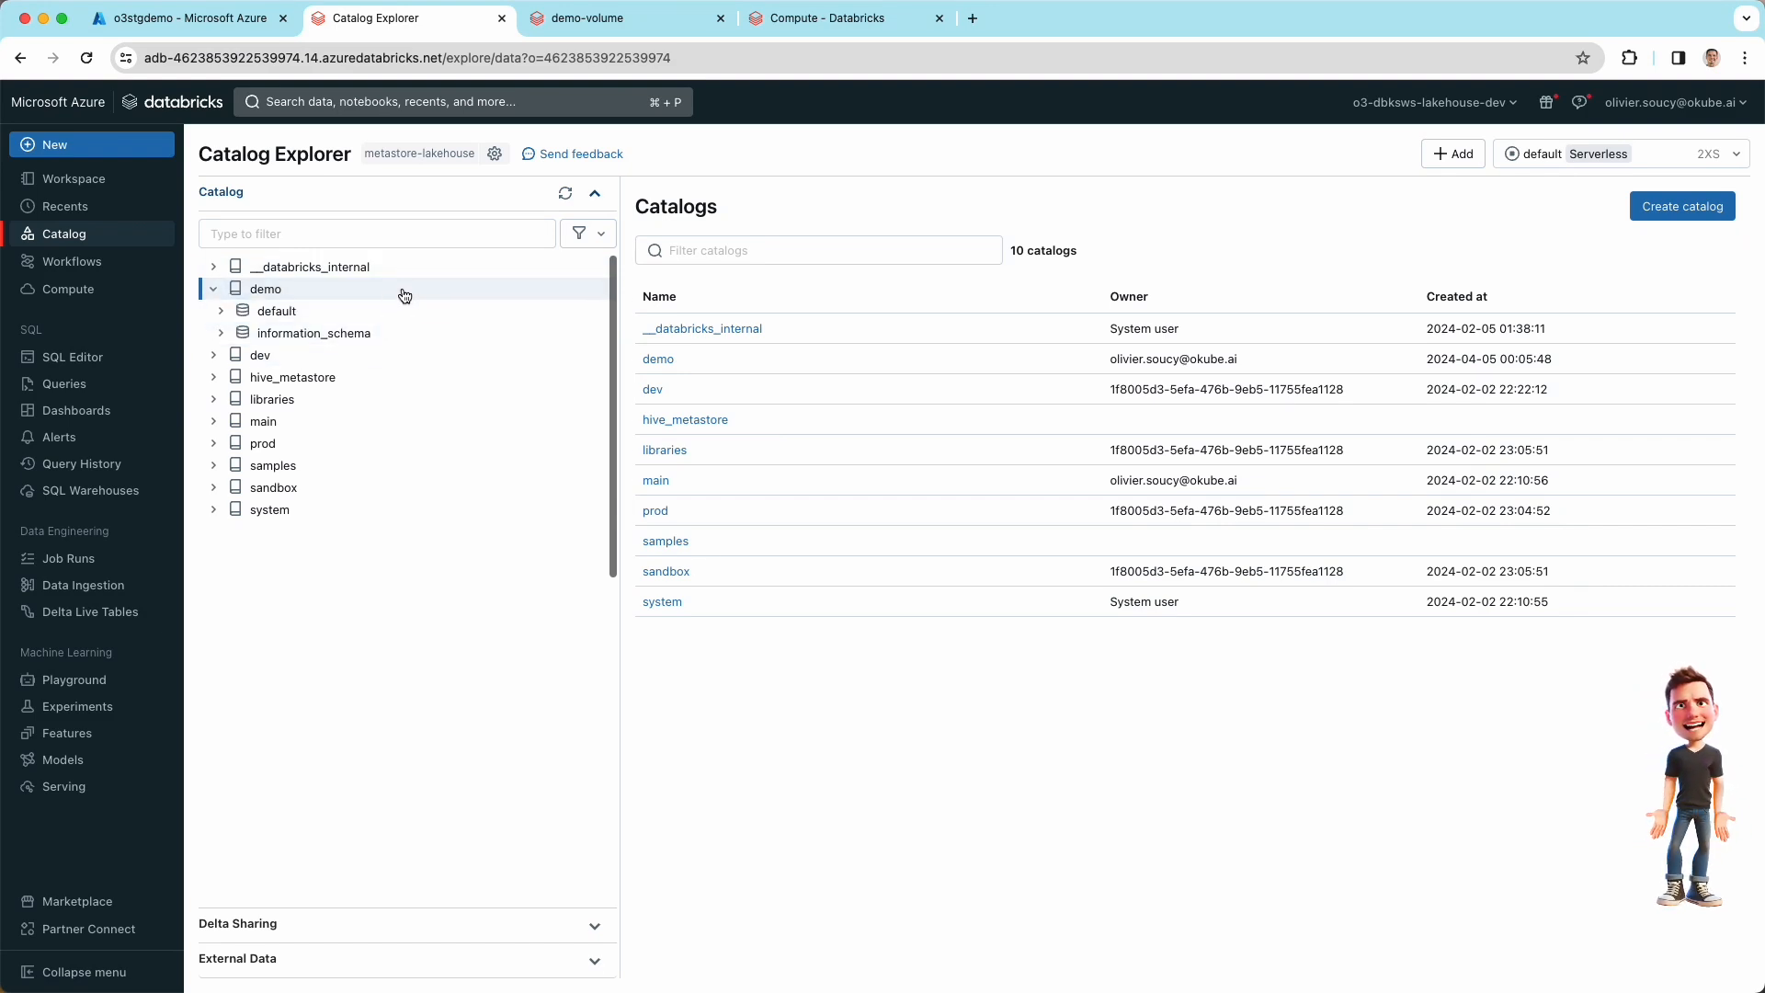
{"action": "left_click", "coordinate": [405, 296]}
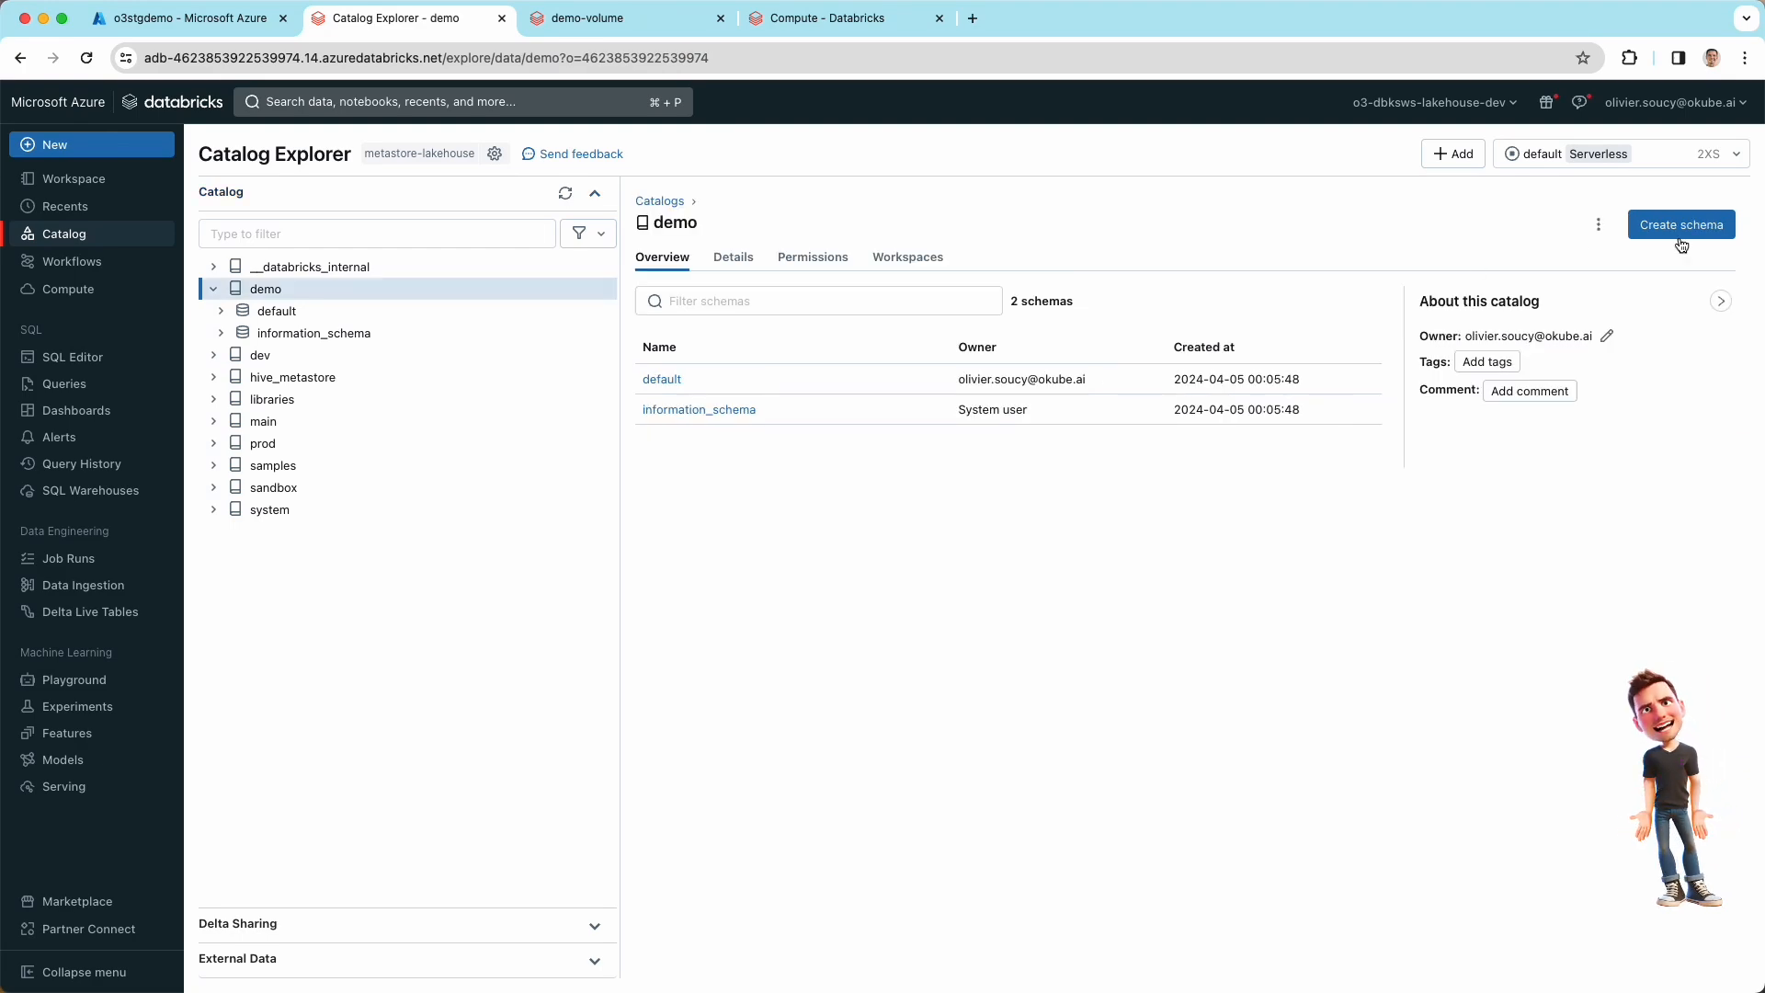
{"action": "left_click", "coordinate": [1650, 225]}
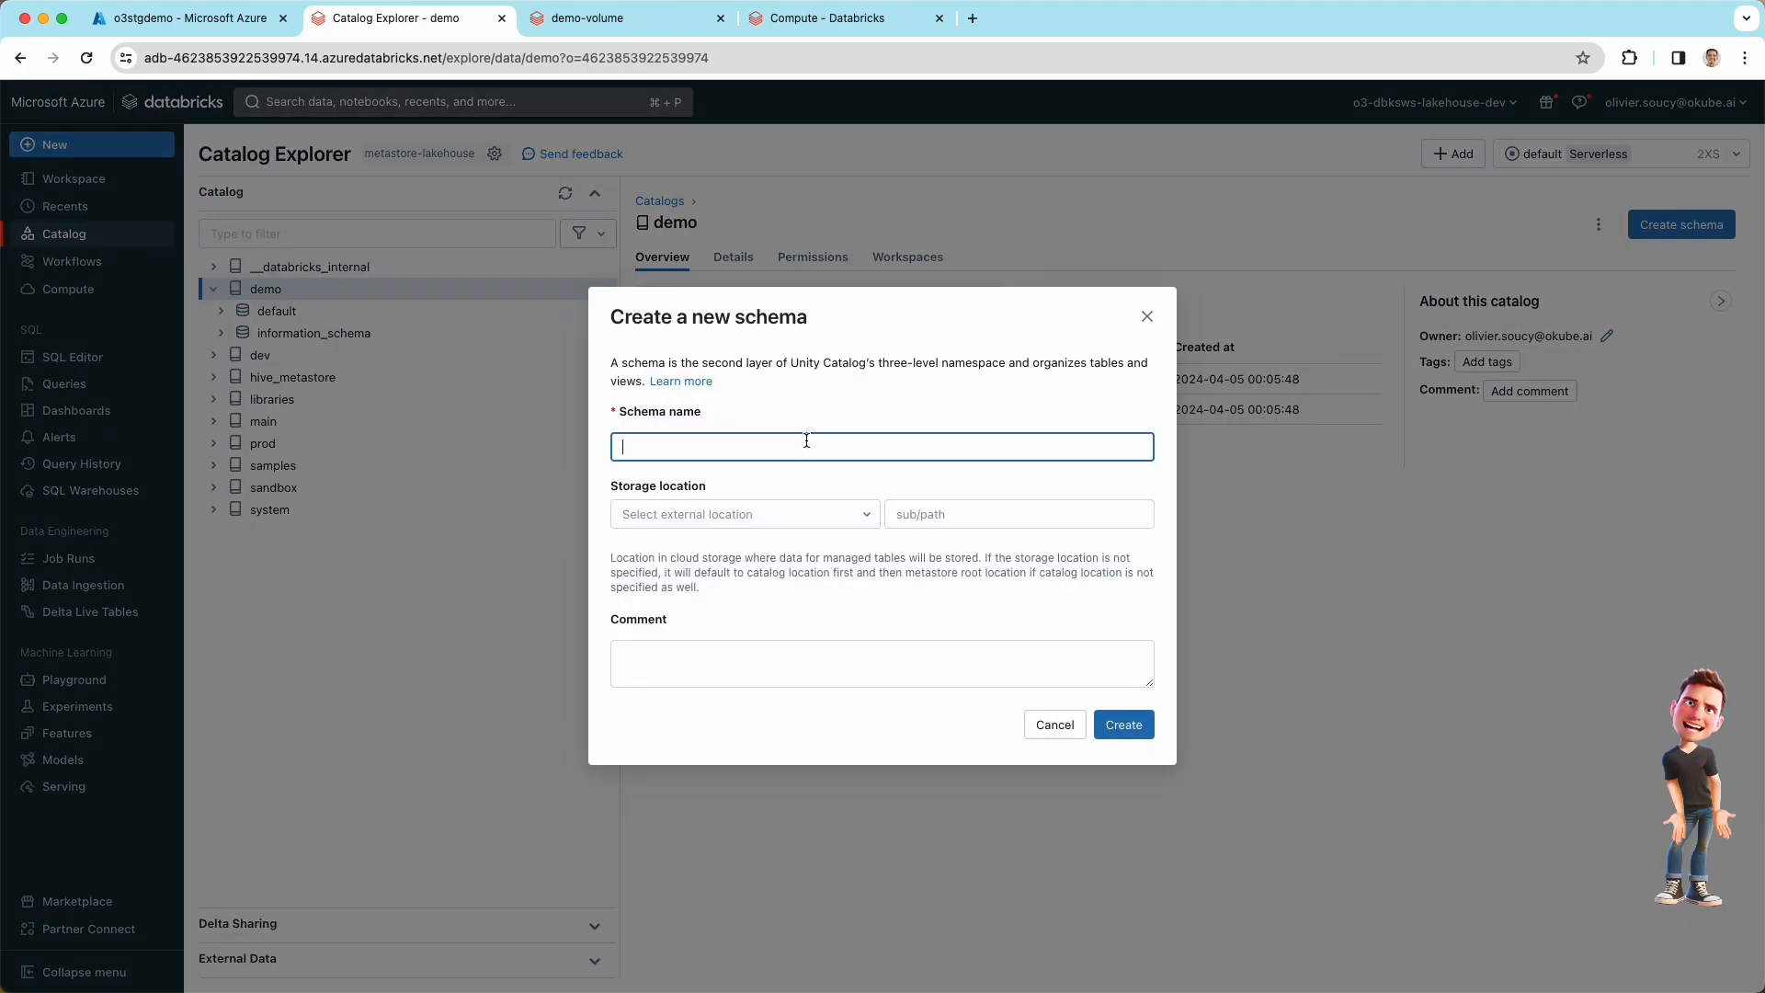
{"action": "type", "text": "sources"}
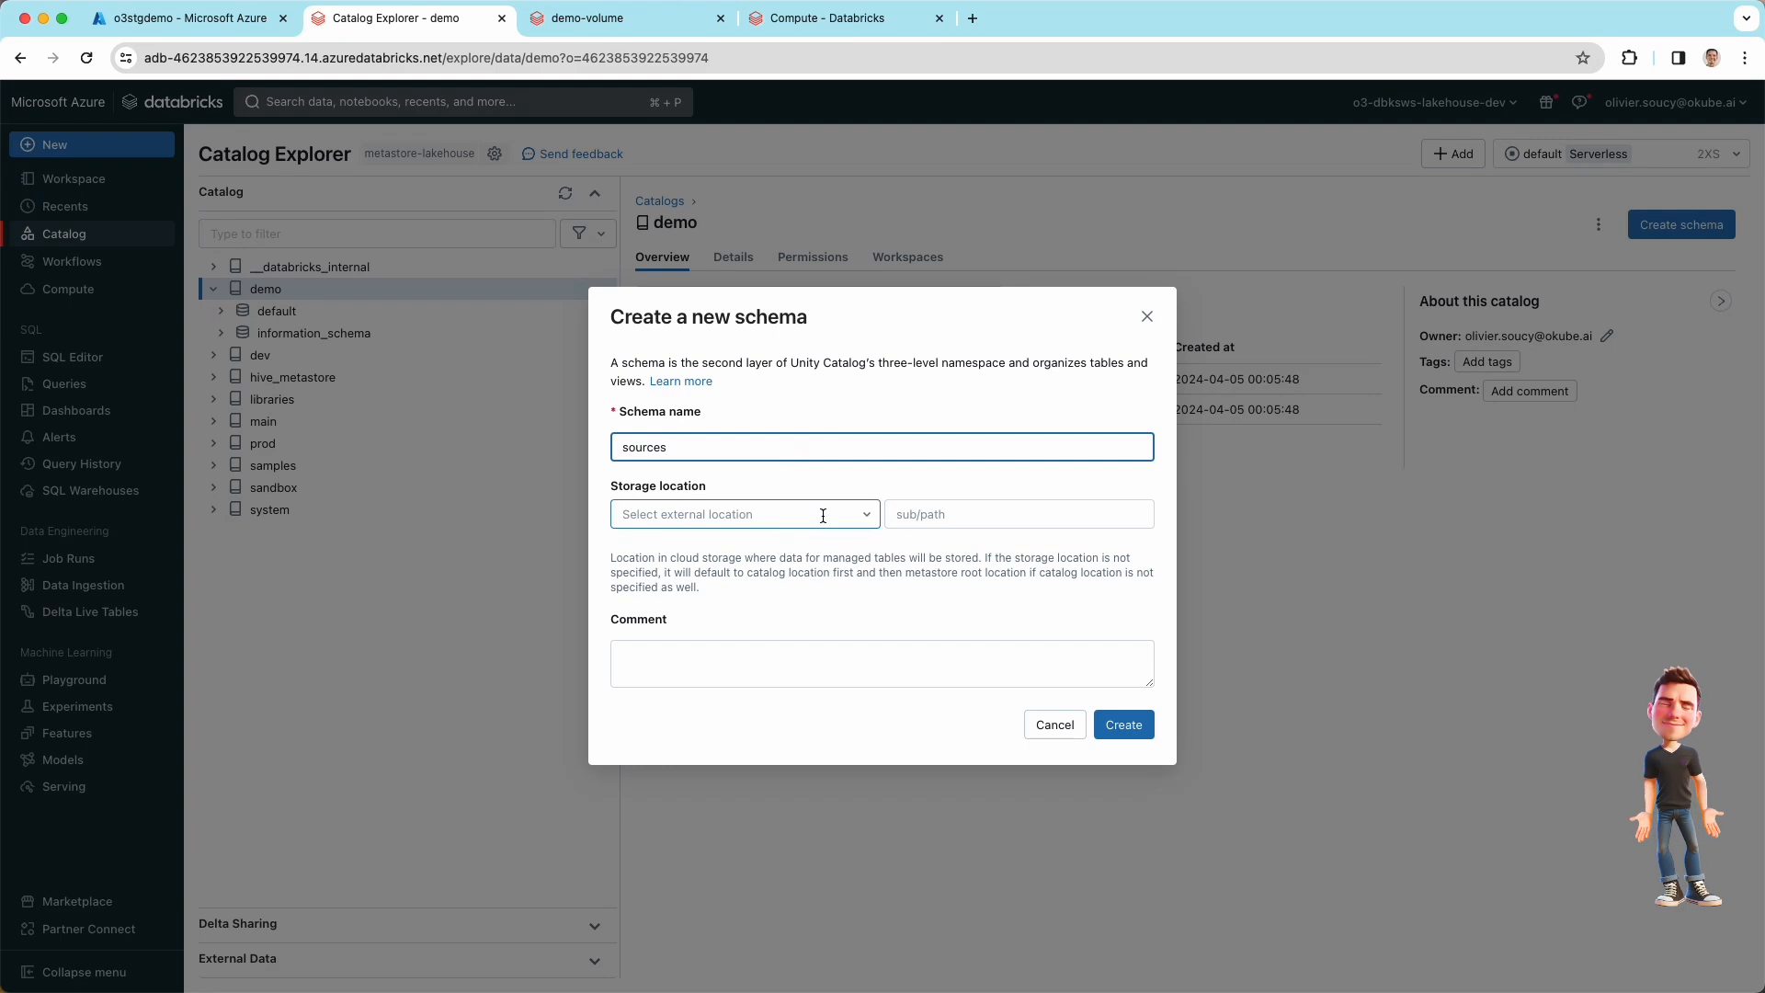
{"action": "left_click", "coordinate": [864, 399]}
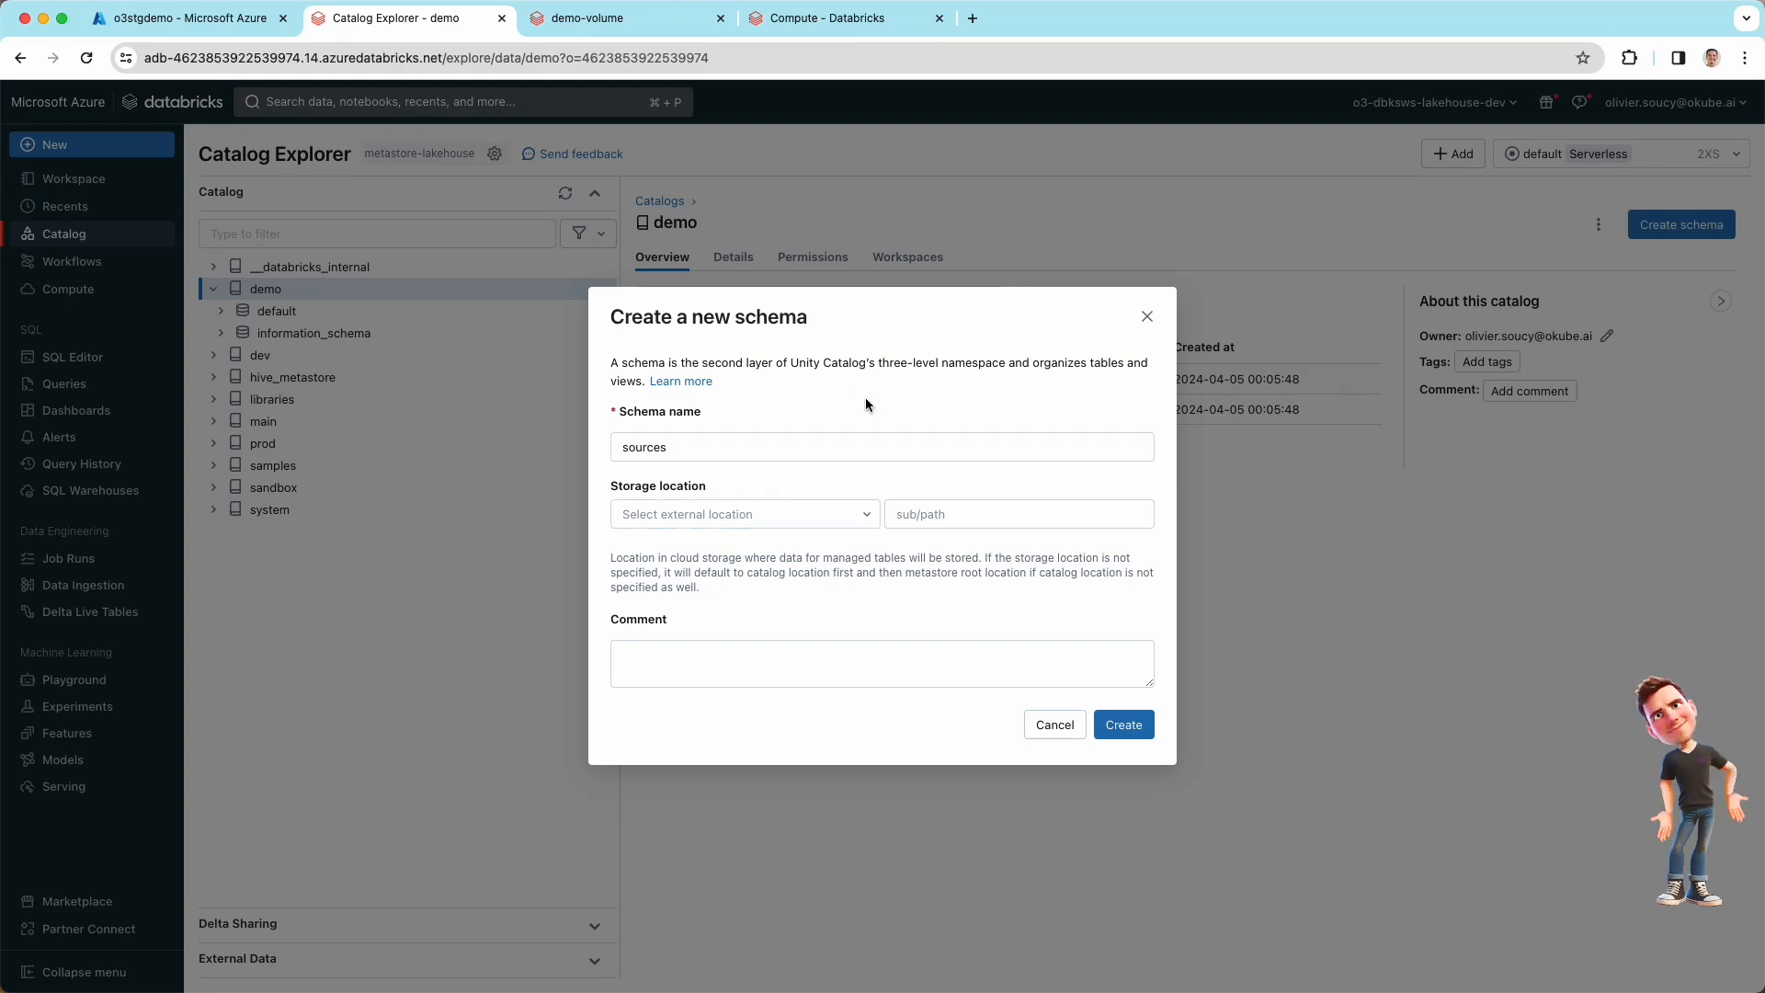
{"action": "left_click", "coordinate": [1126, 726]}
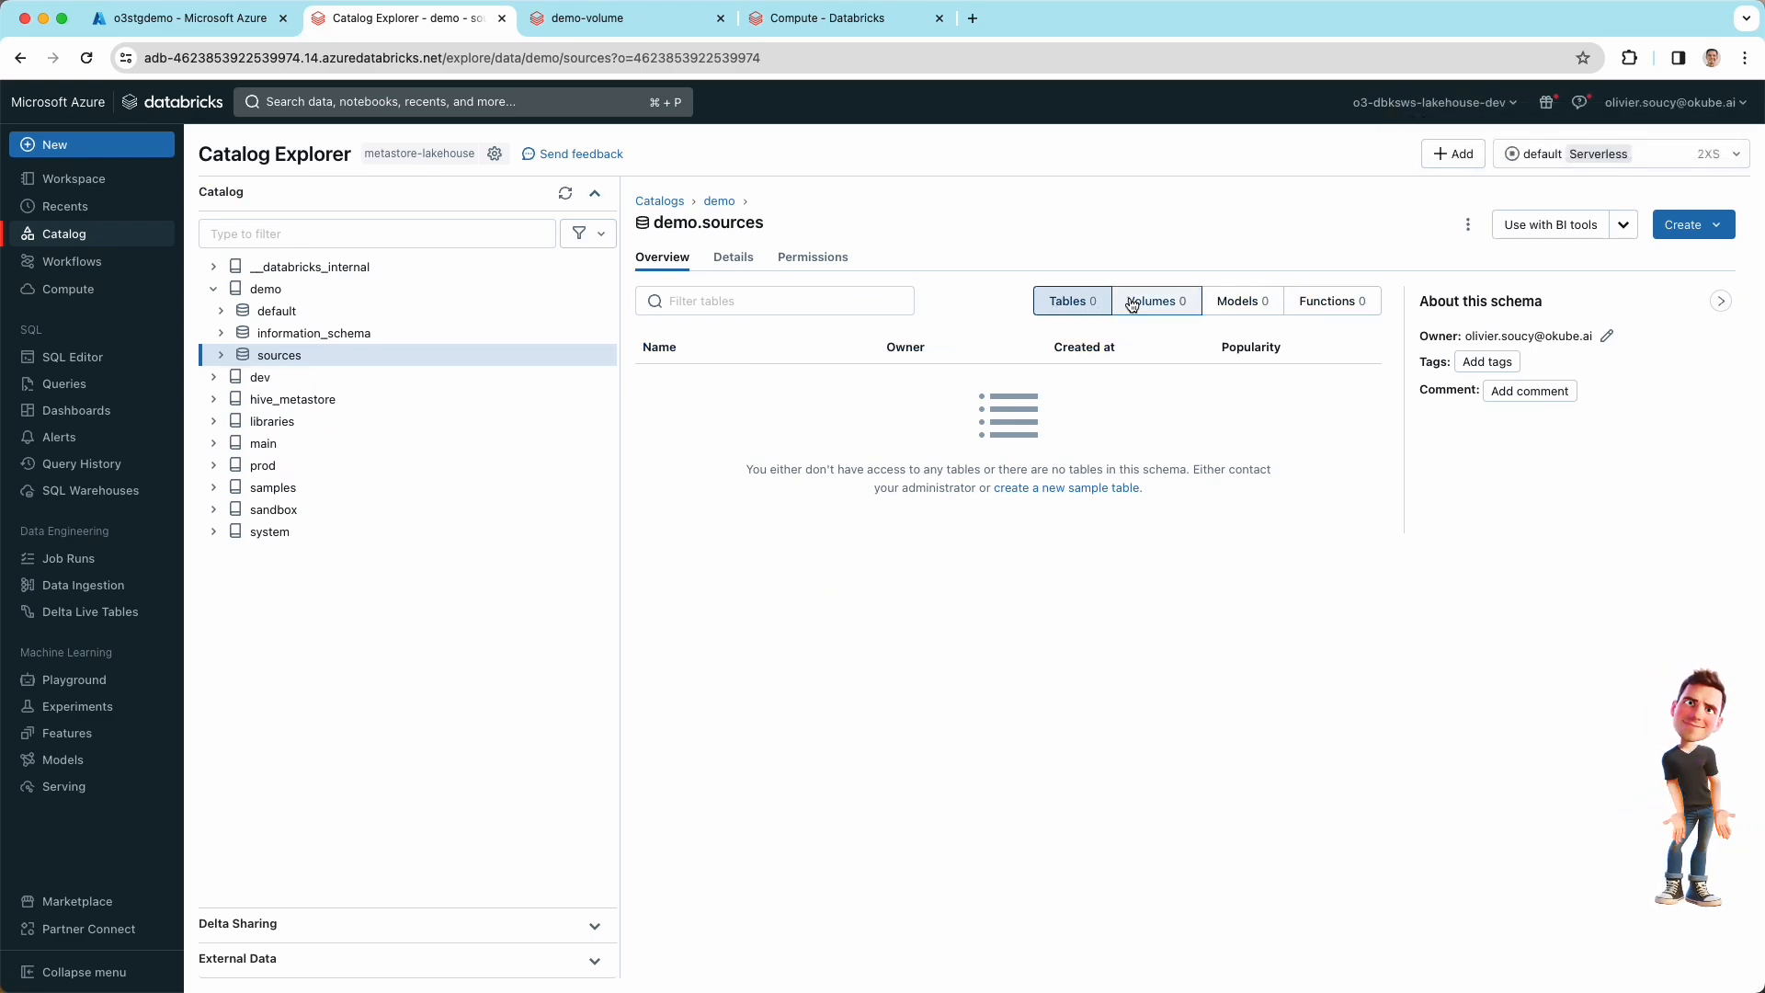
{"action": "left_click", "coordinate": [1168, 303]}
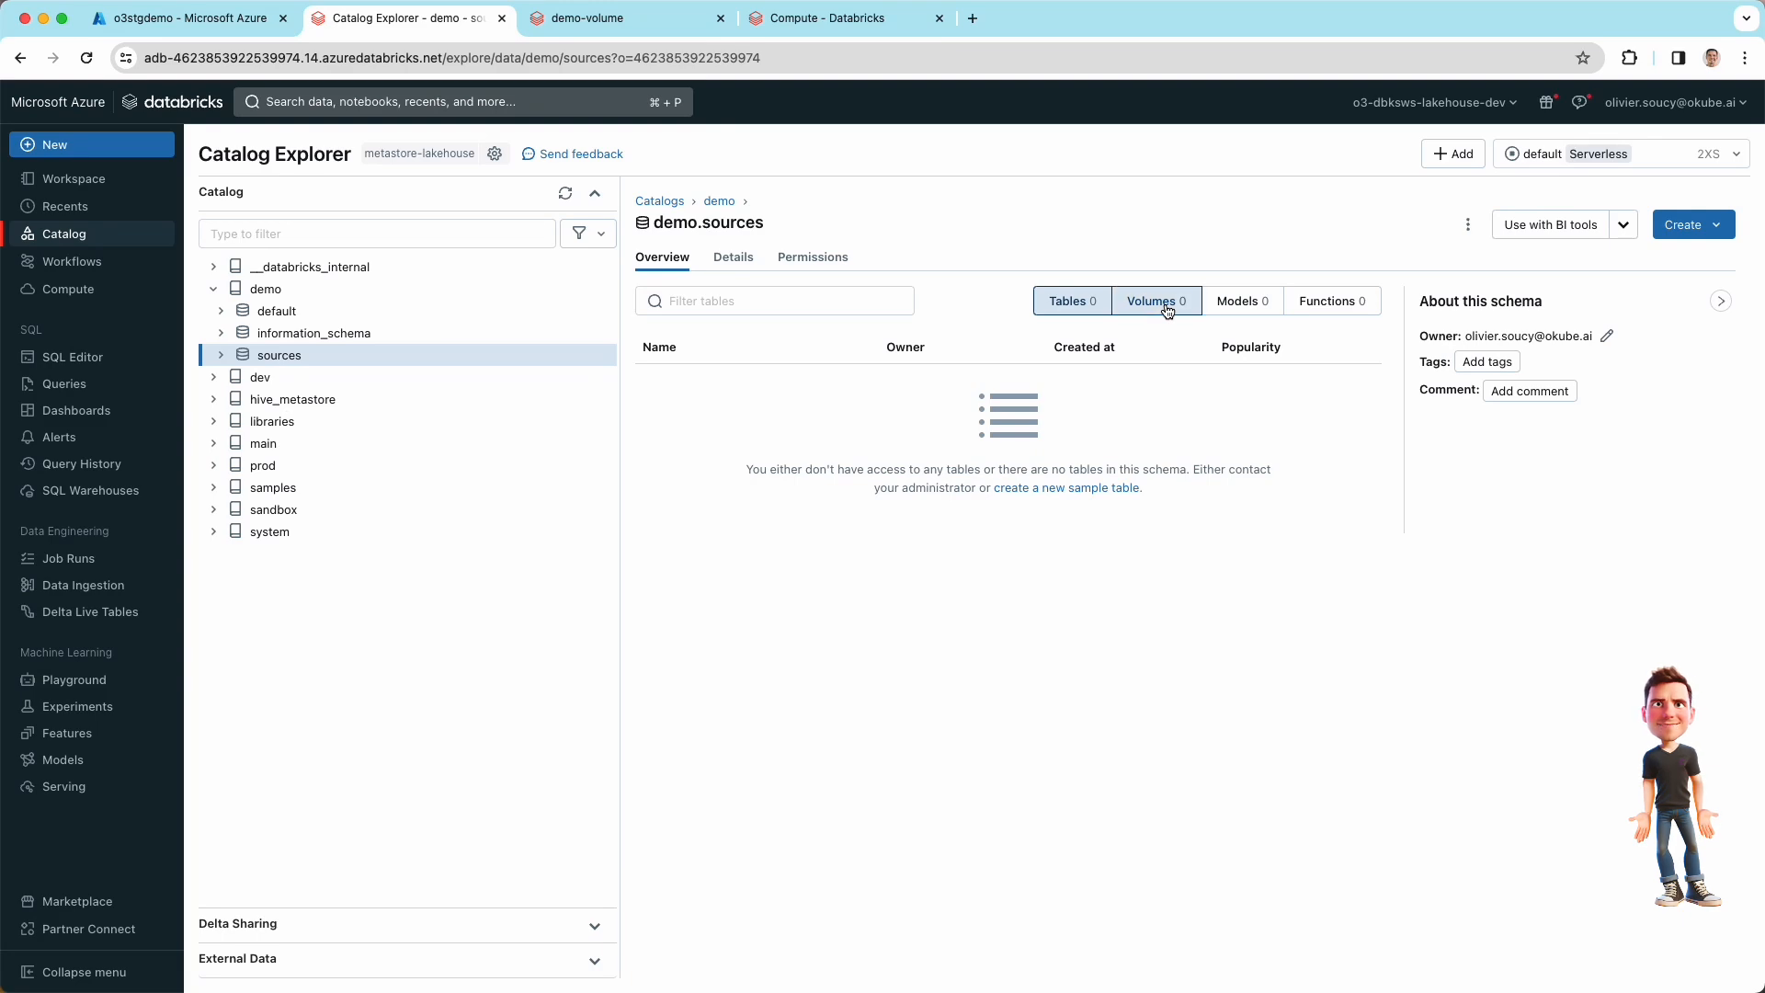
{"action": "left_click", "coordinate": [1686, 230]}
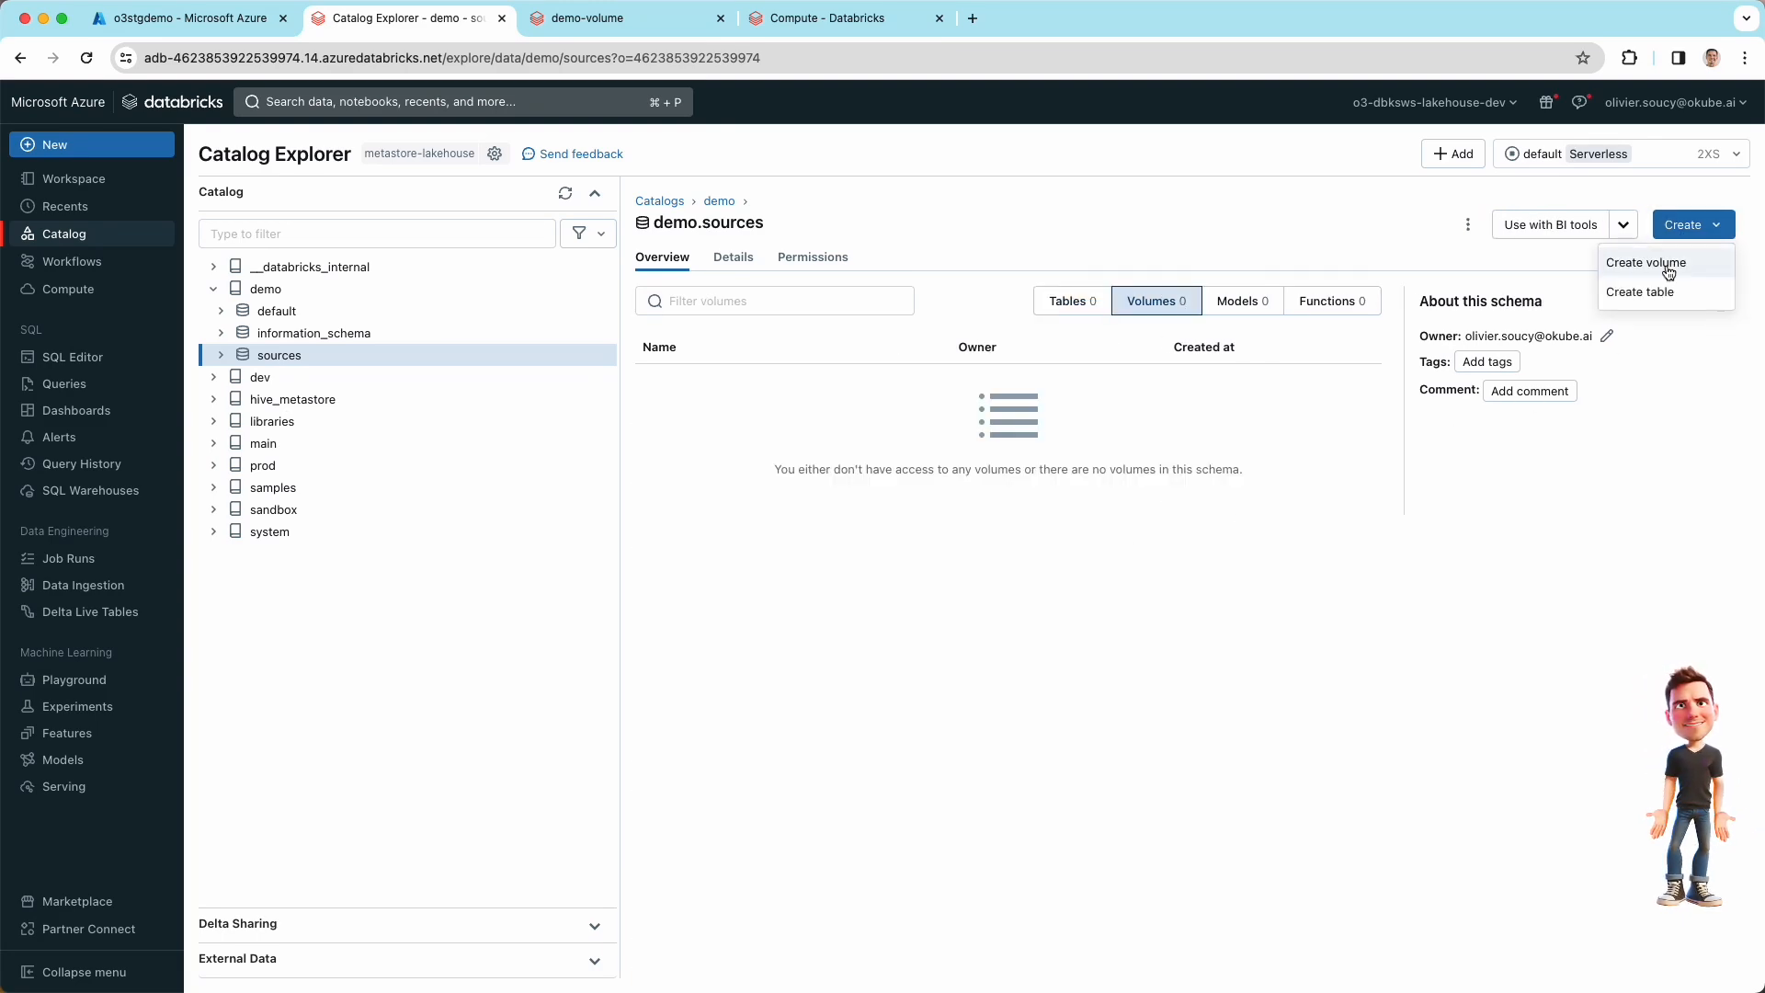
{"action": "left_click", "coordinate": [1641, 264]}
{"action": "left_click", "coordinate": [766, 429]}
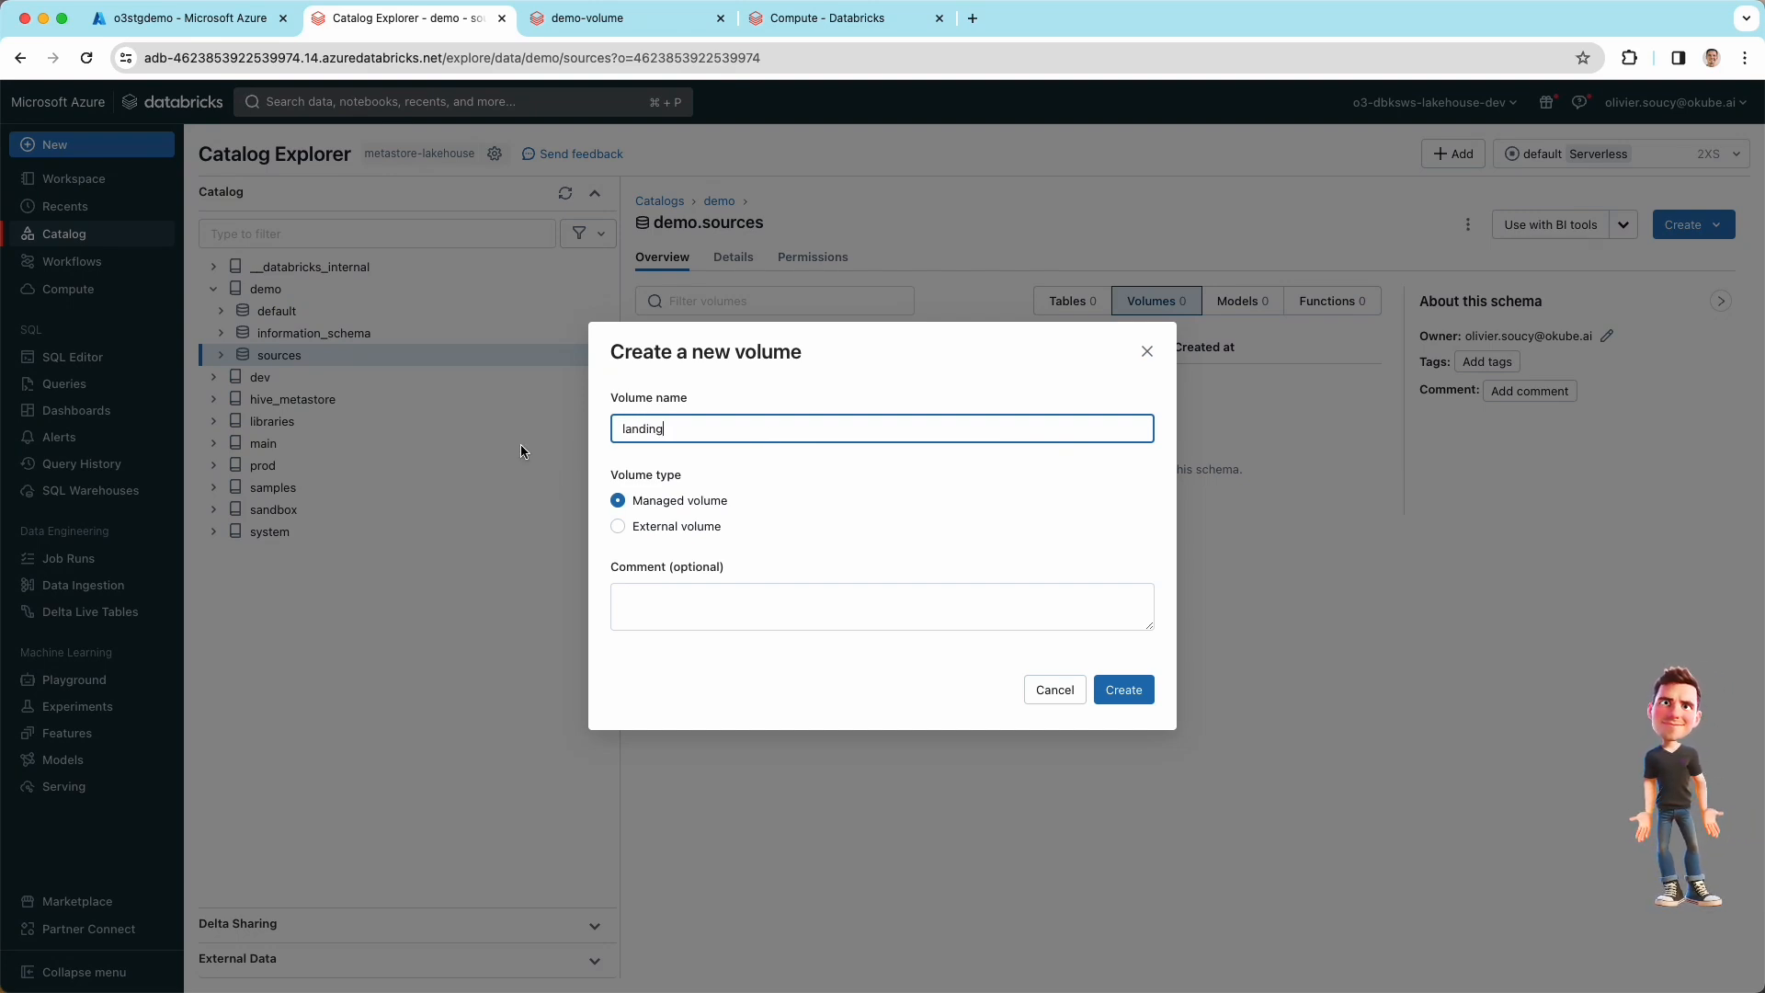
{"action": "left_click", "coordinate": [678, 526]}
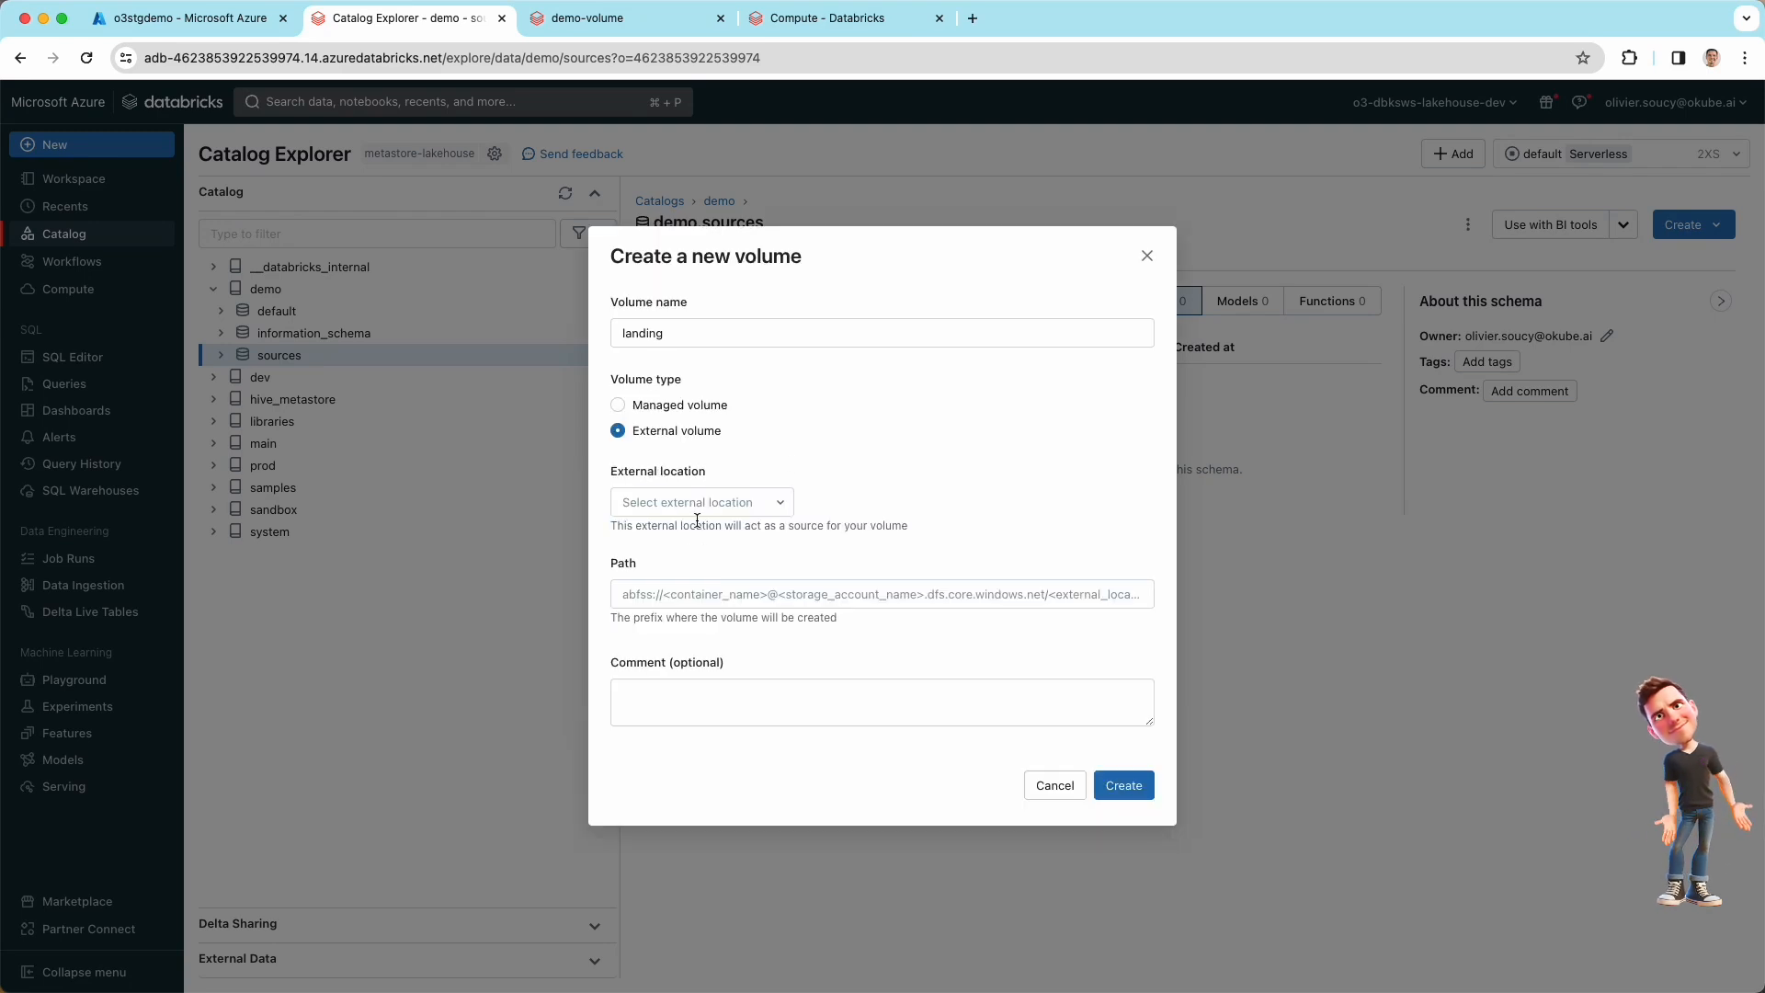
{"action": "left_click", "coordinate": [775, 503]}
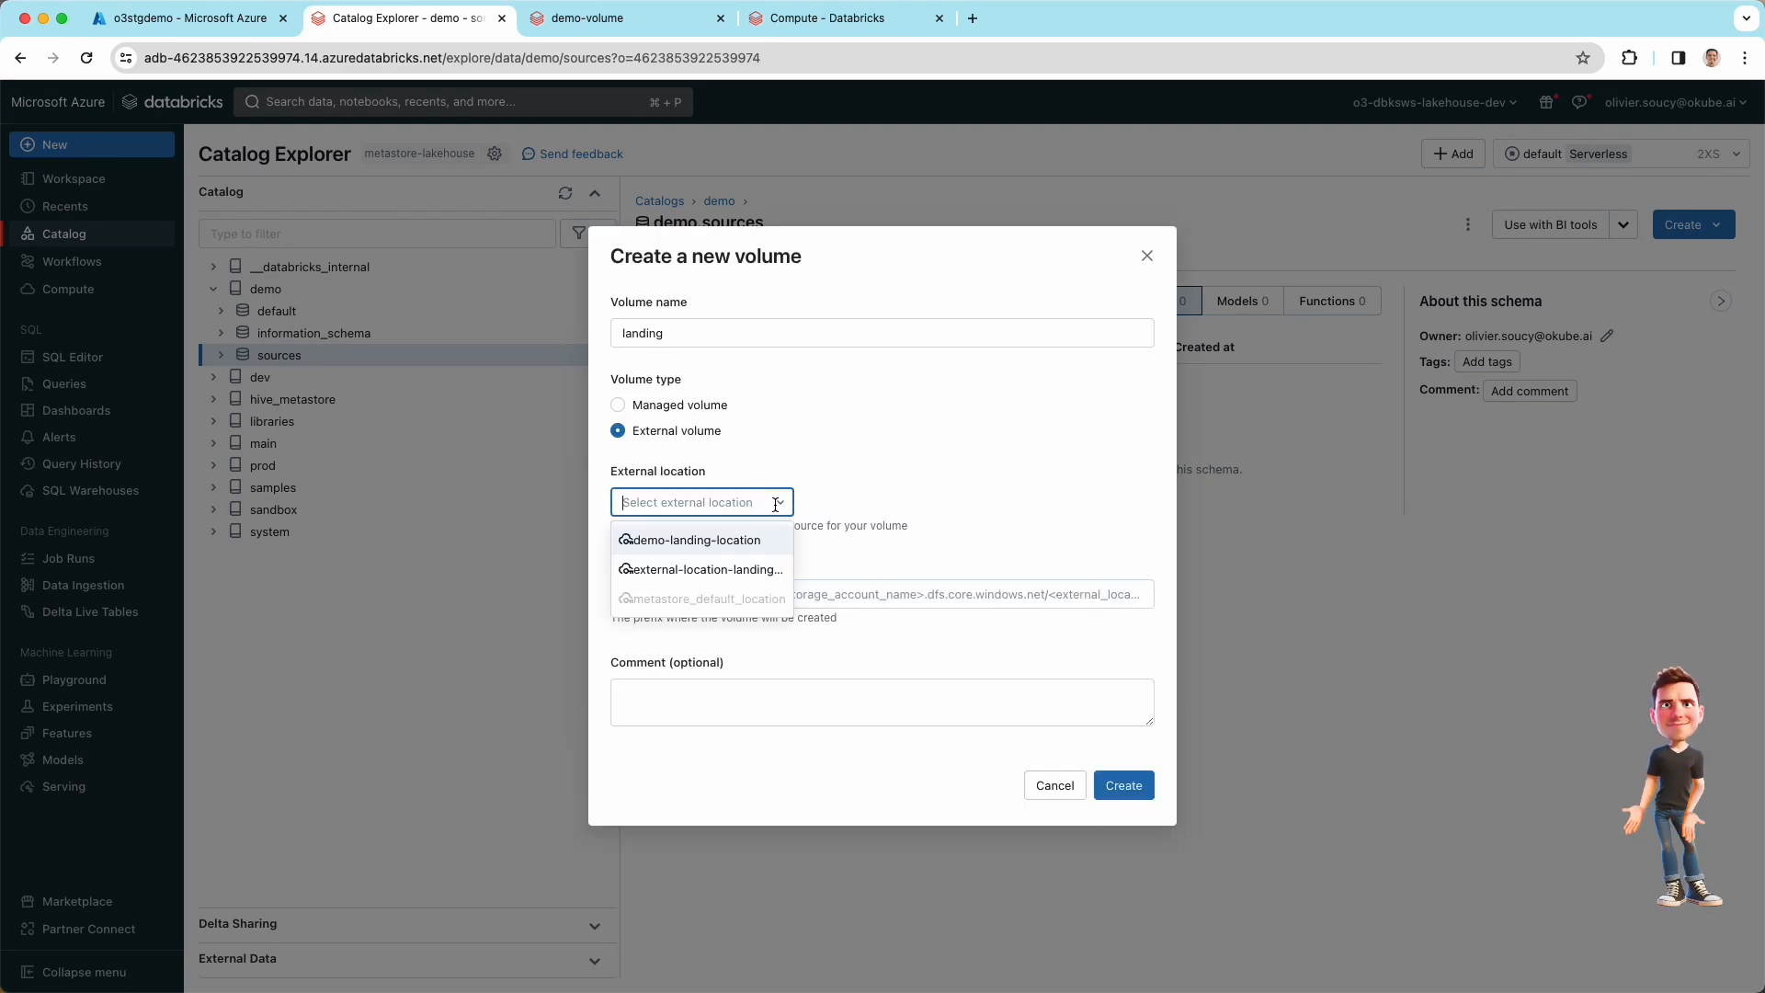
{"action": "left_click", "coordinate": [697, 542]}
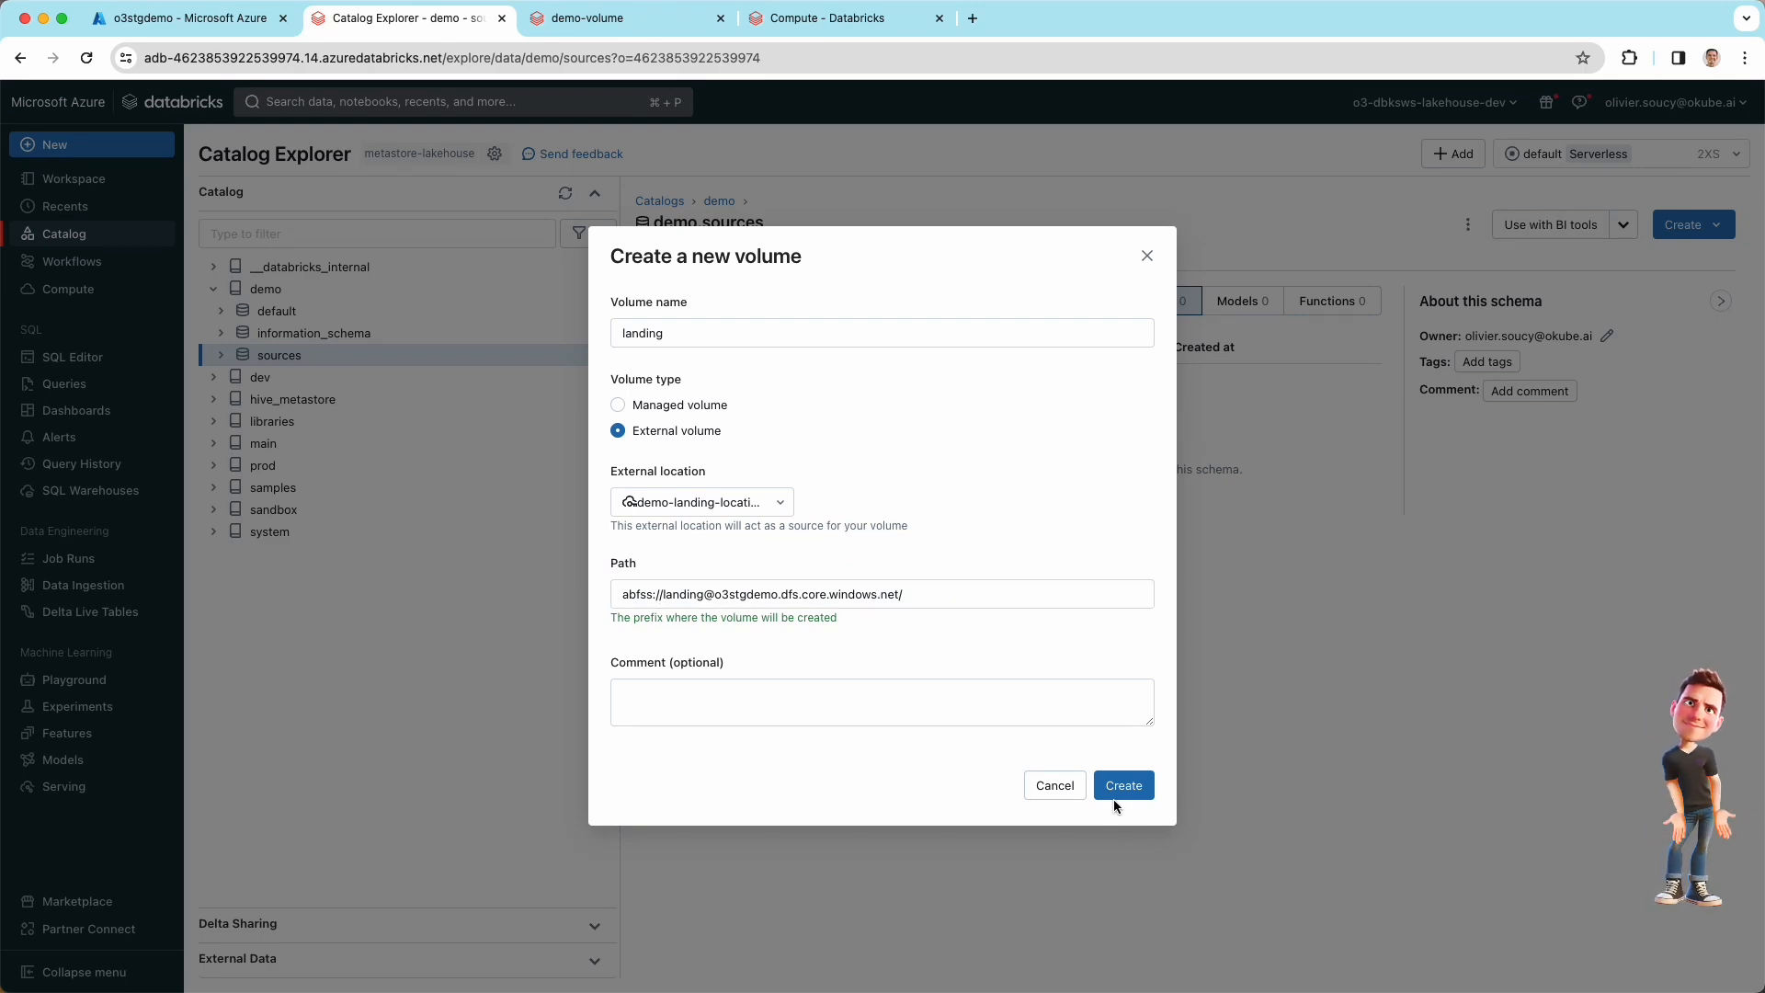
{"action": "left_click", "coordinate": [1140, 787]}
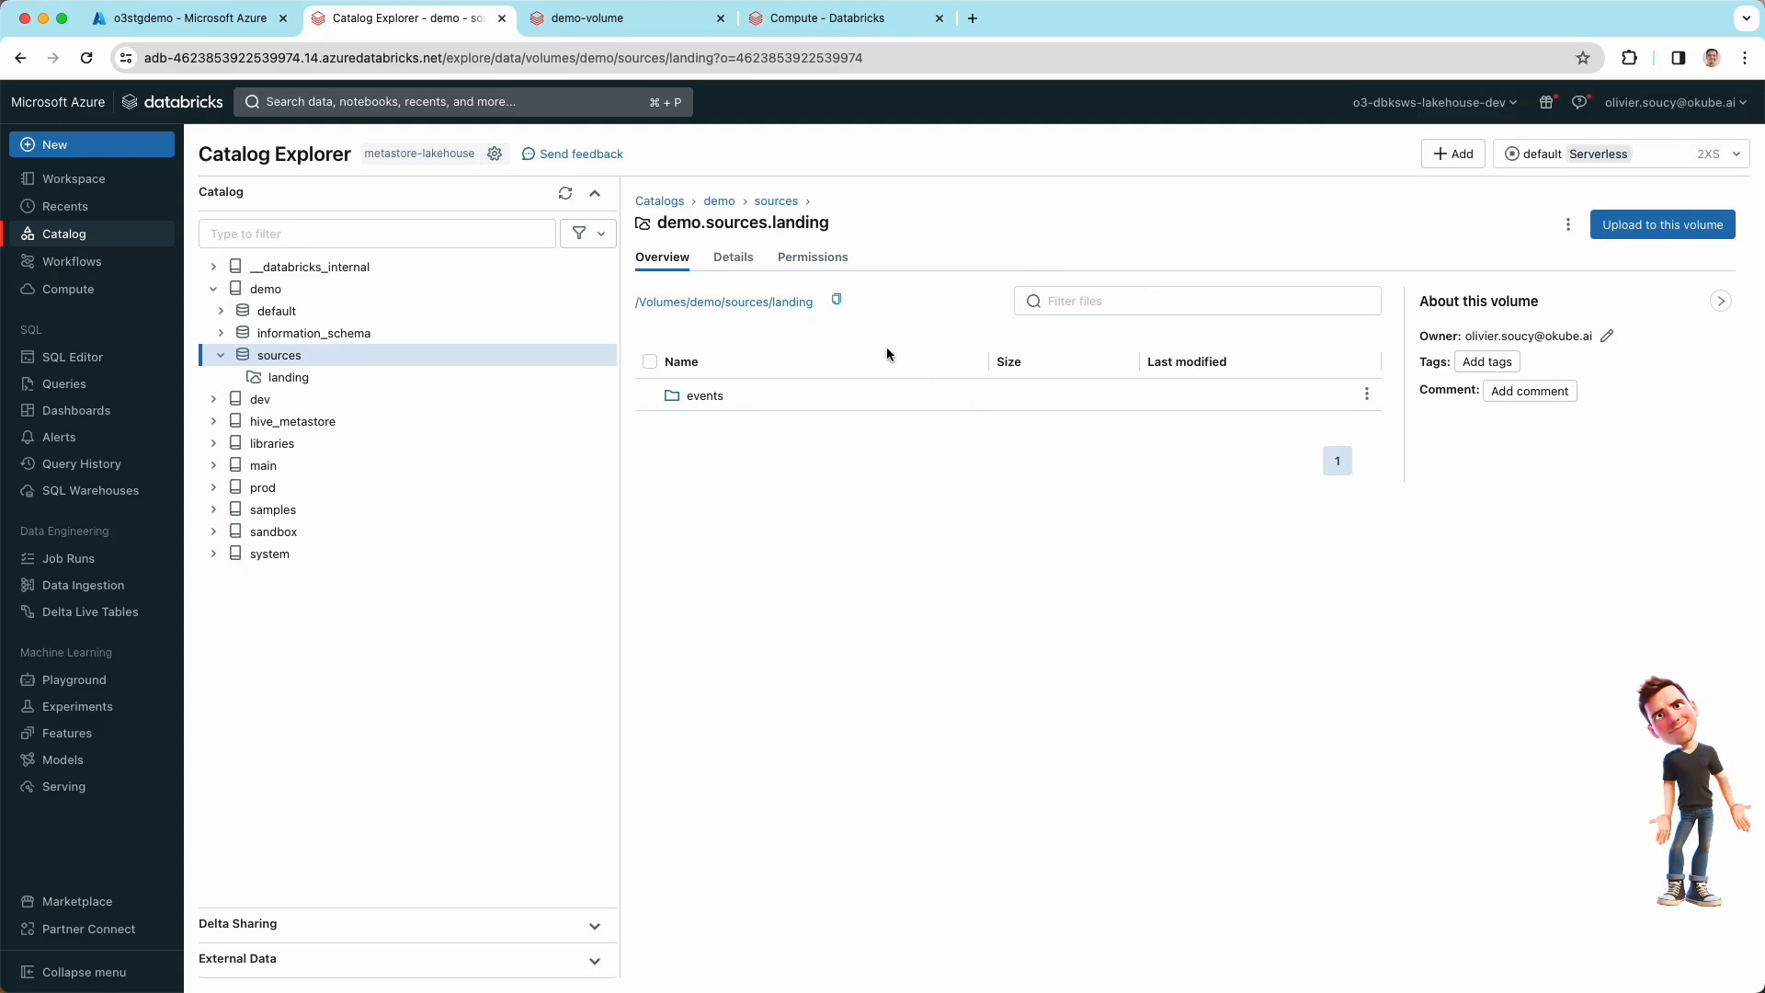
Step: Browse the landing volume down to events/yahoo-finance/stock_price/2024/03/05 and check the actions available for one of its AMZN files
{"action": "left_click", "coordinate": [715, 402]}
{"action": "left_click", "coordinate": [716, 405]}
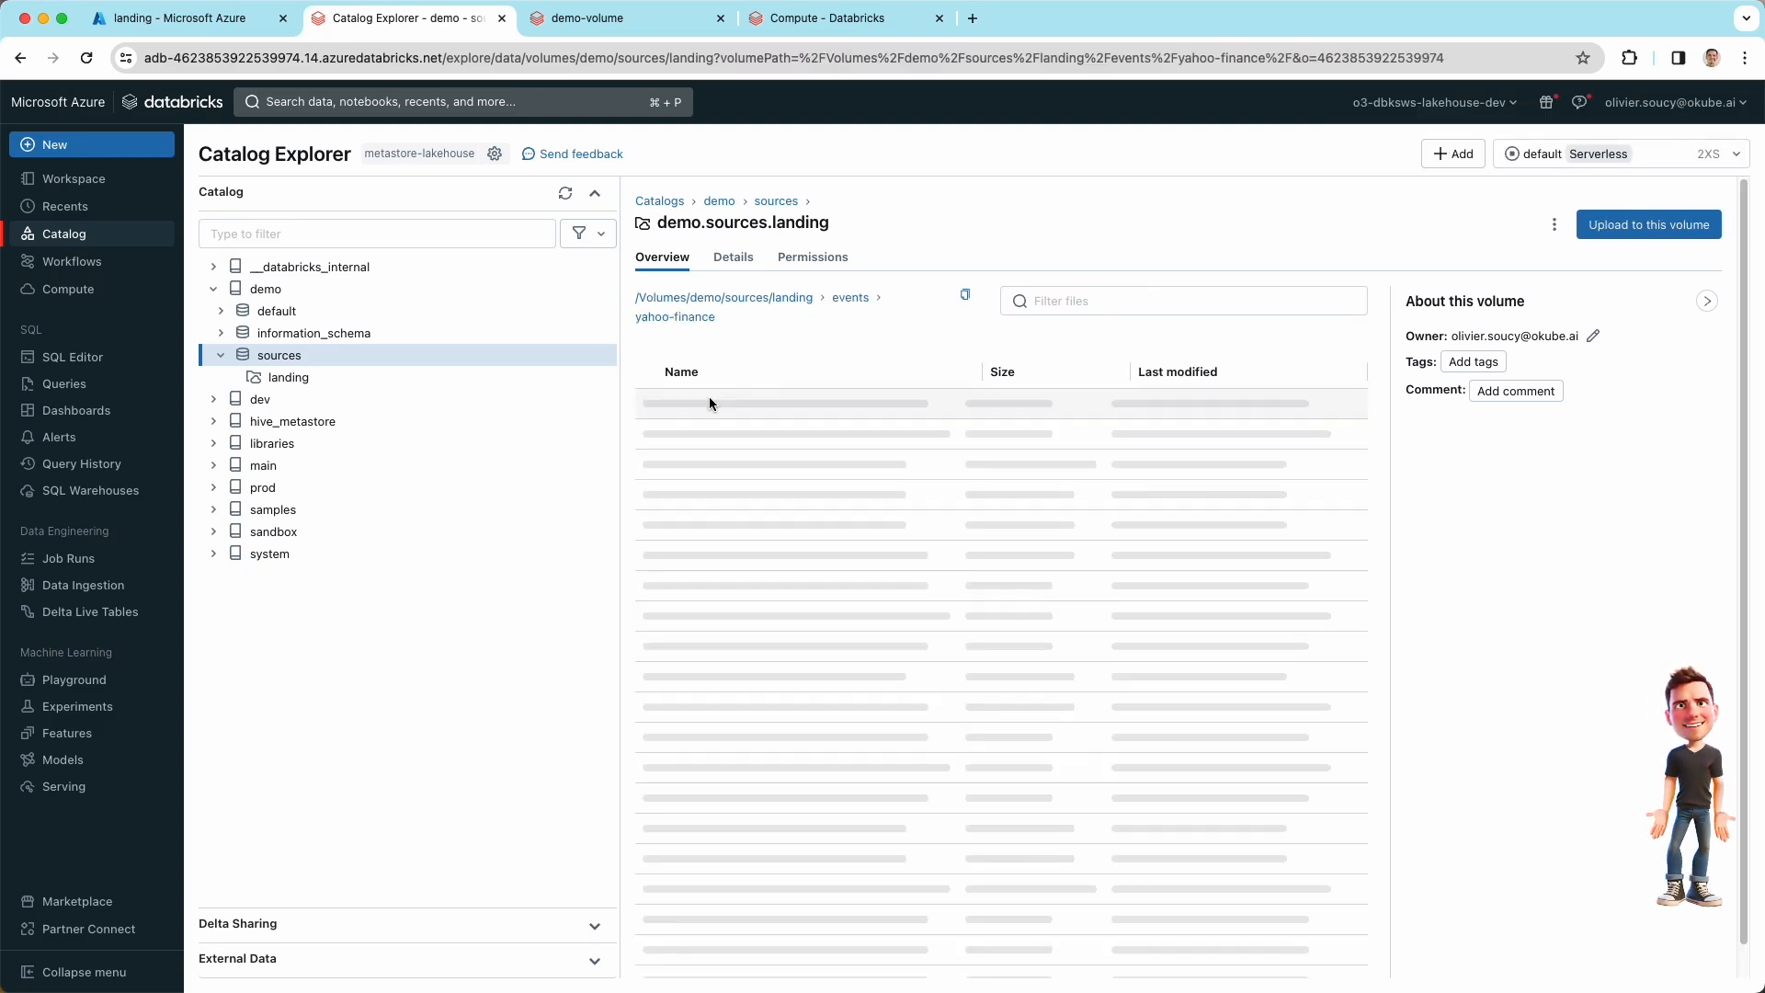
{"action": "left_click", "coordinate": [717, 406]}
{"action": "left_click", "coordinate": [703, 406]}
{"action": "left_click", "coordinate": [691, 406]}
{"action": "left_click", "coordinate": [696, 438]}
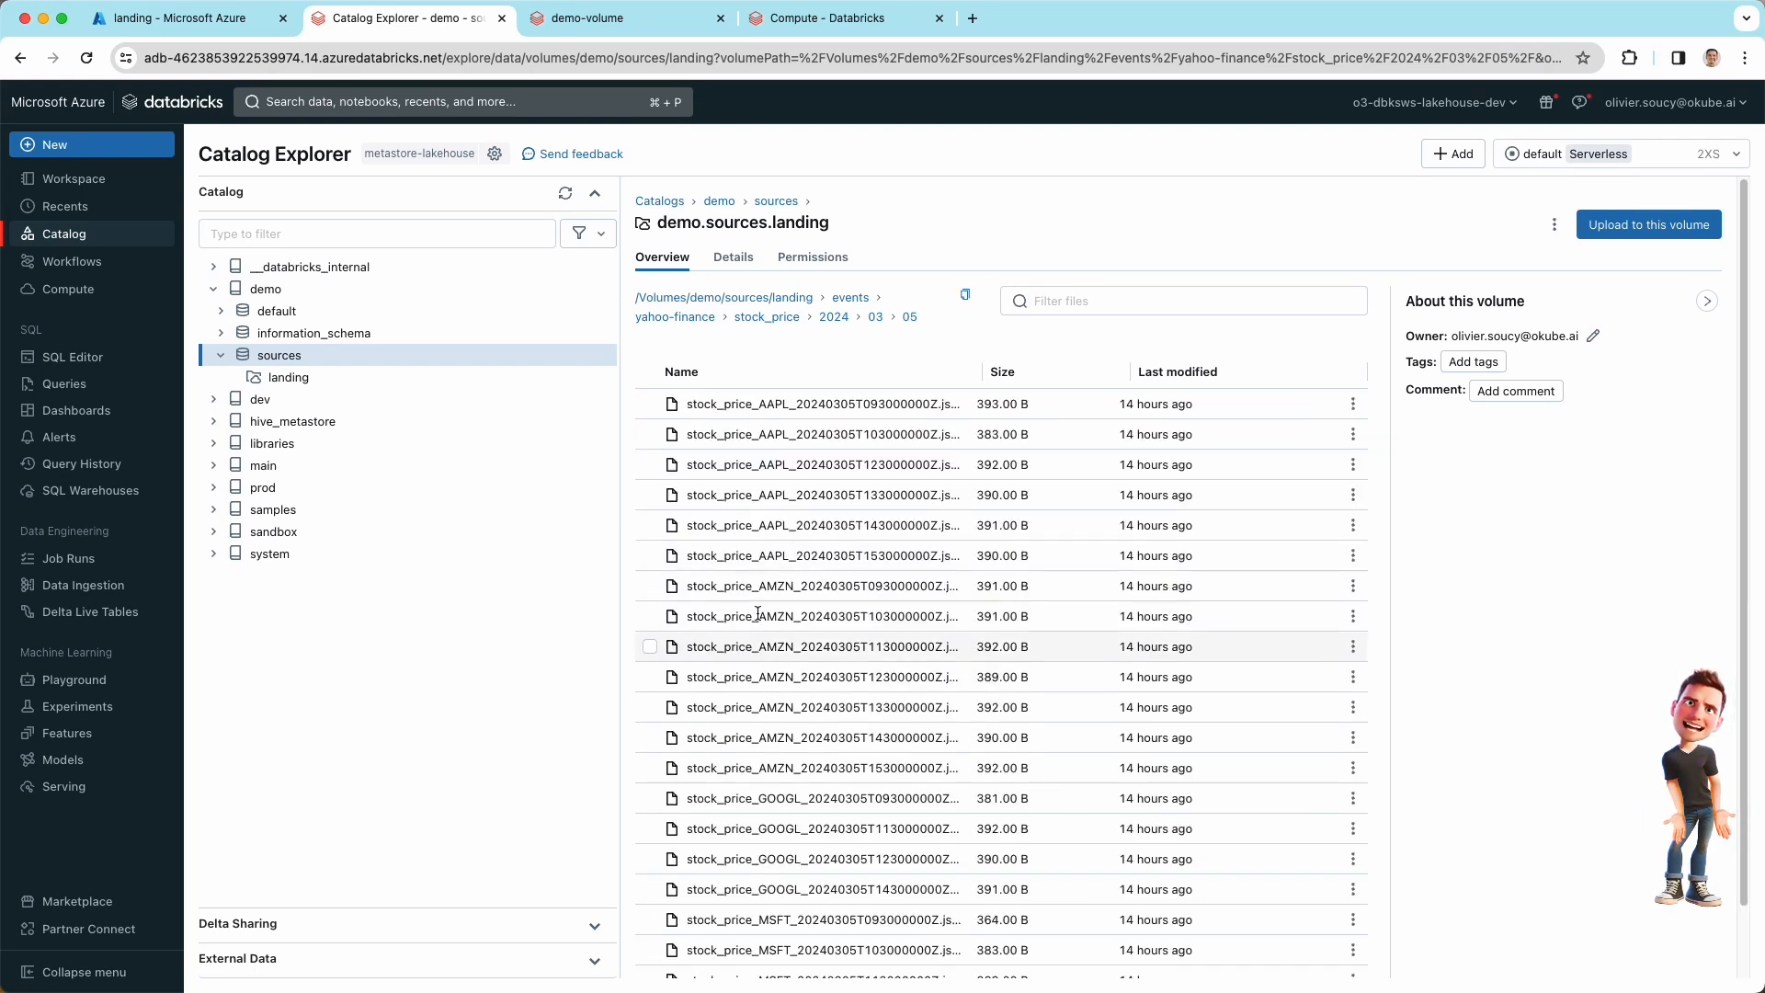
{"action": "left_click", "coordinate": [1353, 590]}
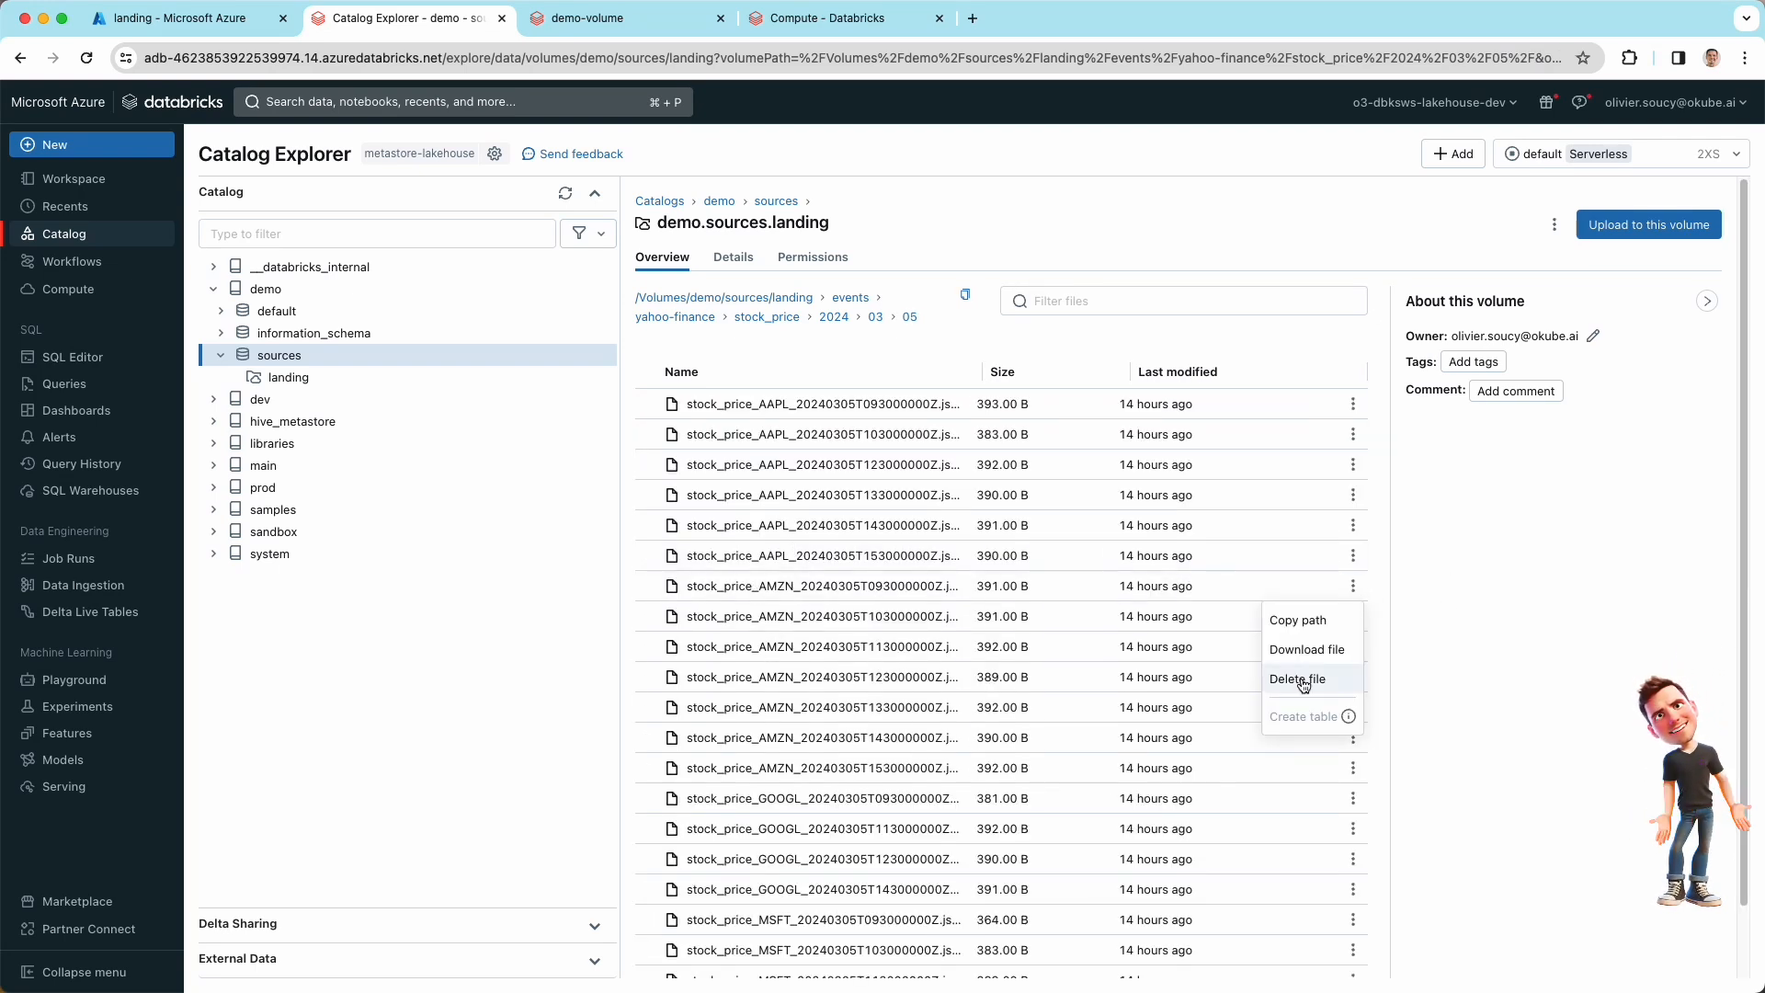
Step: Grant the READ VOLUME privilege on the demo.sources.landing volume to Account Users
{"action": "left_click", "coordinate": [729, 297]}
{"action": "left_click", "coordinate": [833, 258]}
{"action": "left_click", "coordinate": [653, 302]}
{"action": "left_click", "coordinate": [617, 589]}
{"action": "left_click", "coordinate": [800, 487]}
{"action": "type", "text": "acci"}
{"action": "type", "text": "unt"}
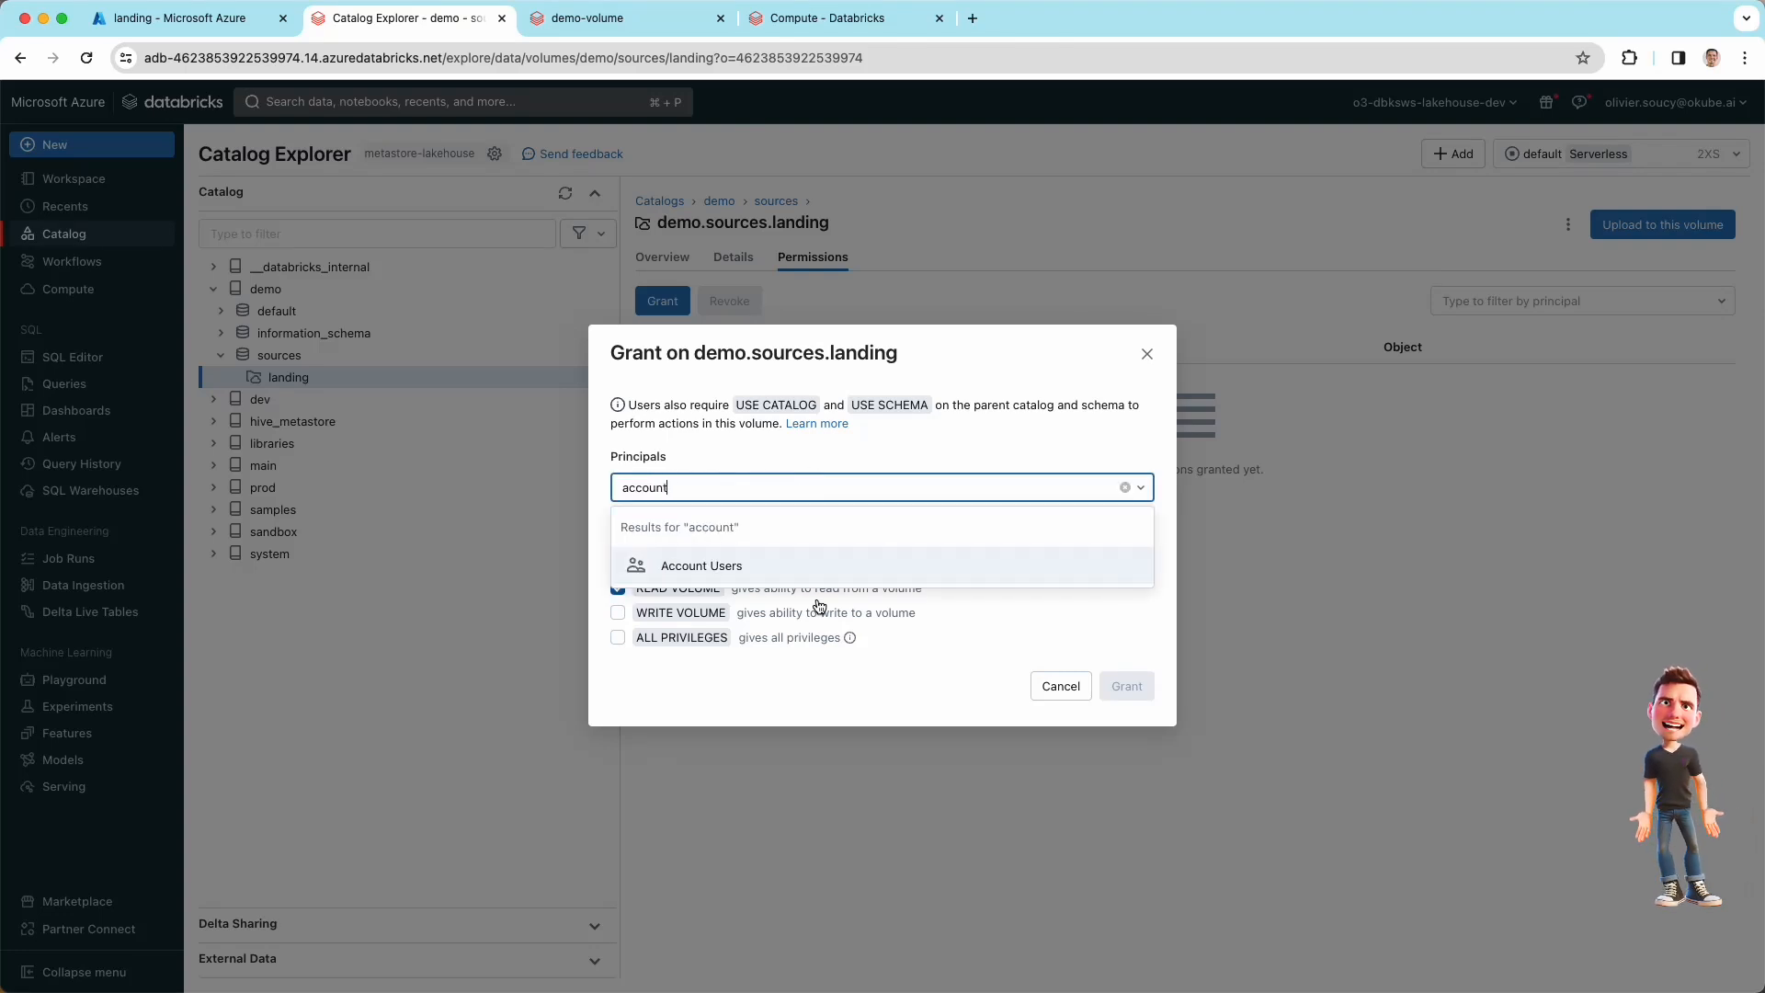
{"action": "left_click", "coordinate": [810, 561]}
{"action": "left_click", "coordinate": [999, 383]}
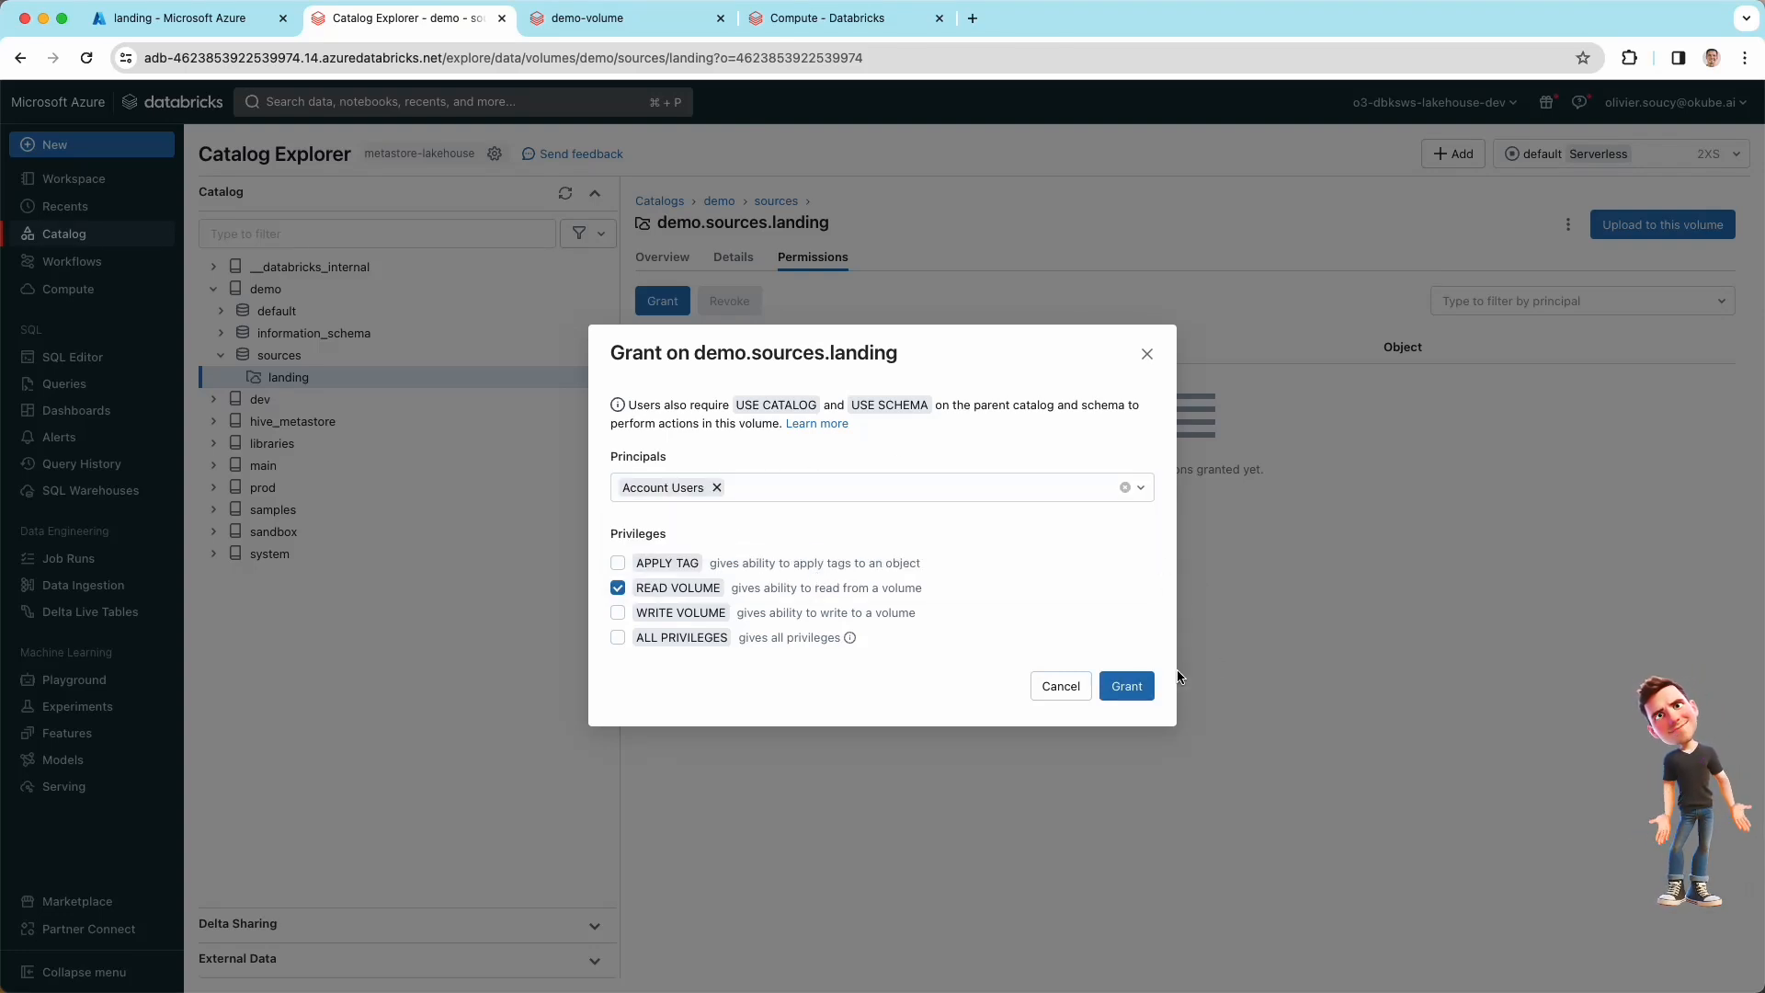
{"action": "left_click", "coordinate": [1150, 685]}
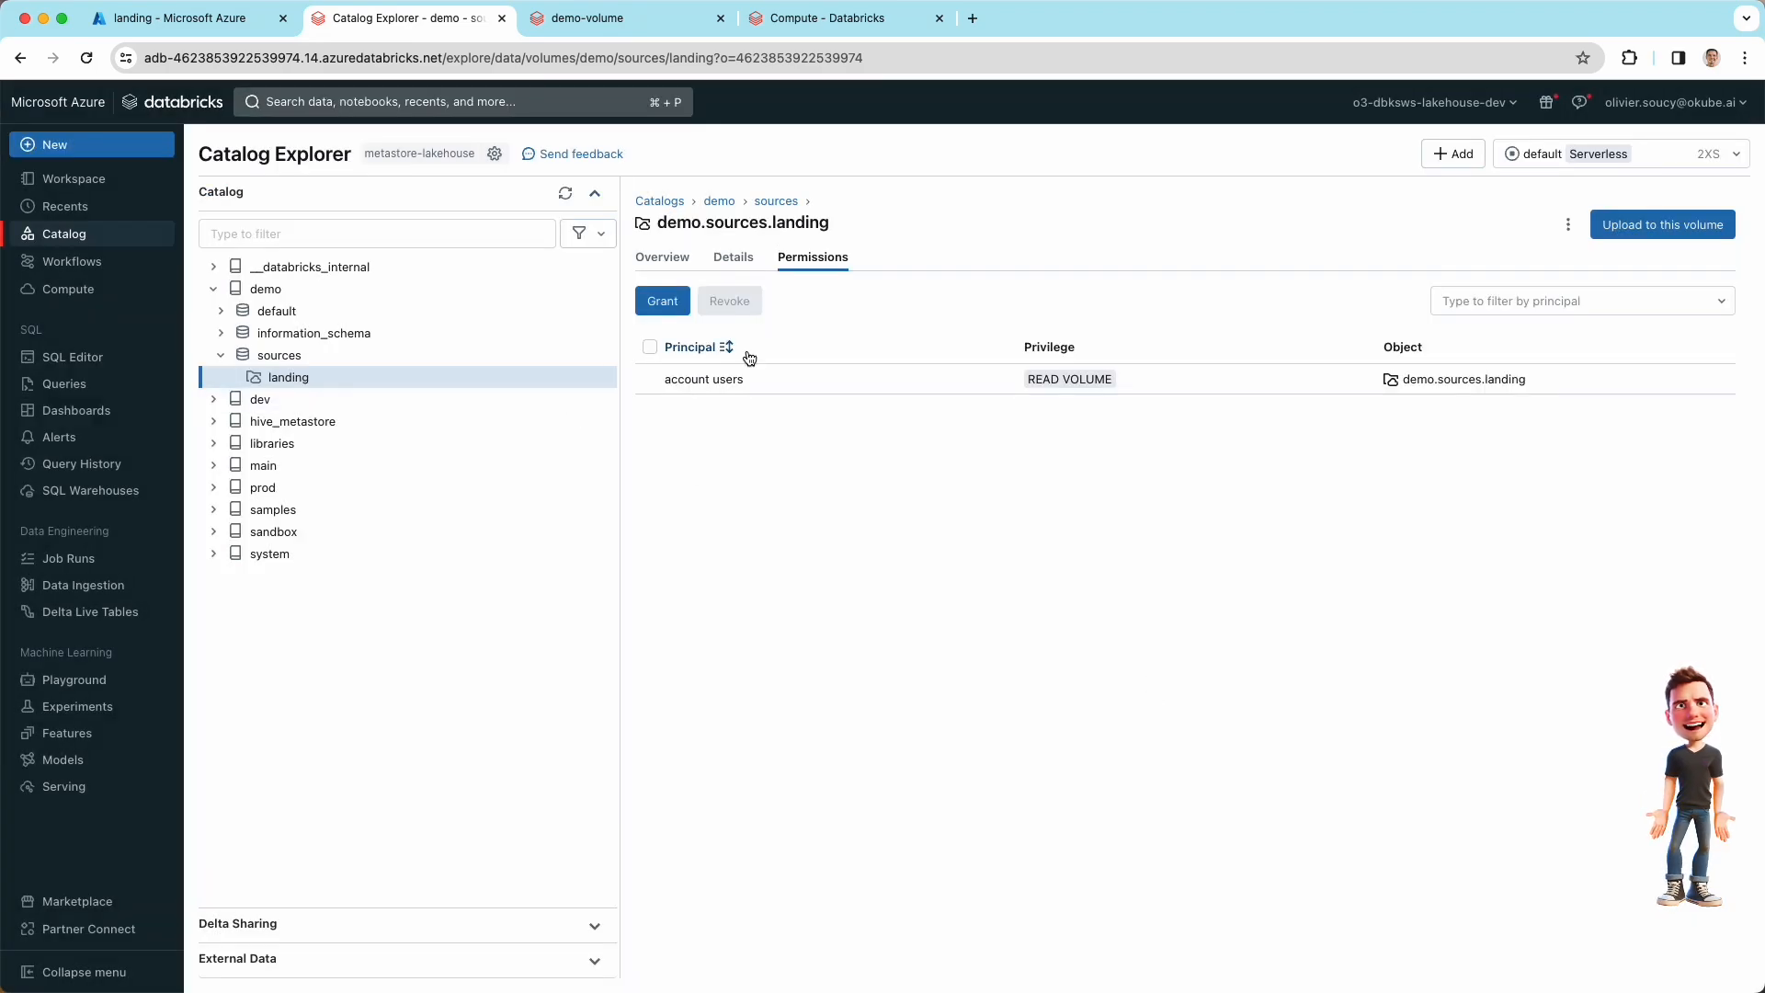
Step: Grant the WRITE VOLUME privilege on the demo.sources.landing volume to role-workspace-admins
{"action": "left_click", "coordinate": [662, 302]}
{"action": "left_click", "coordinate": [836, 484]}
{"action": "type", "text": "admins"}
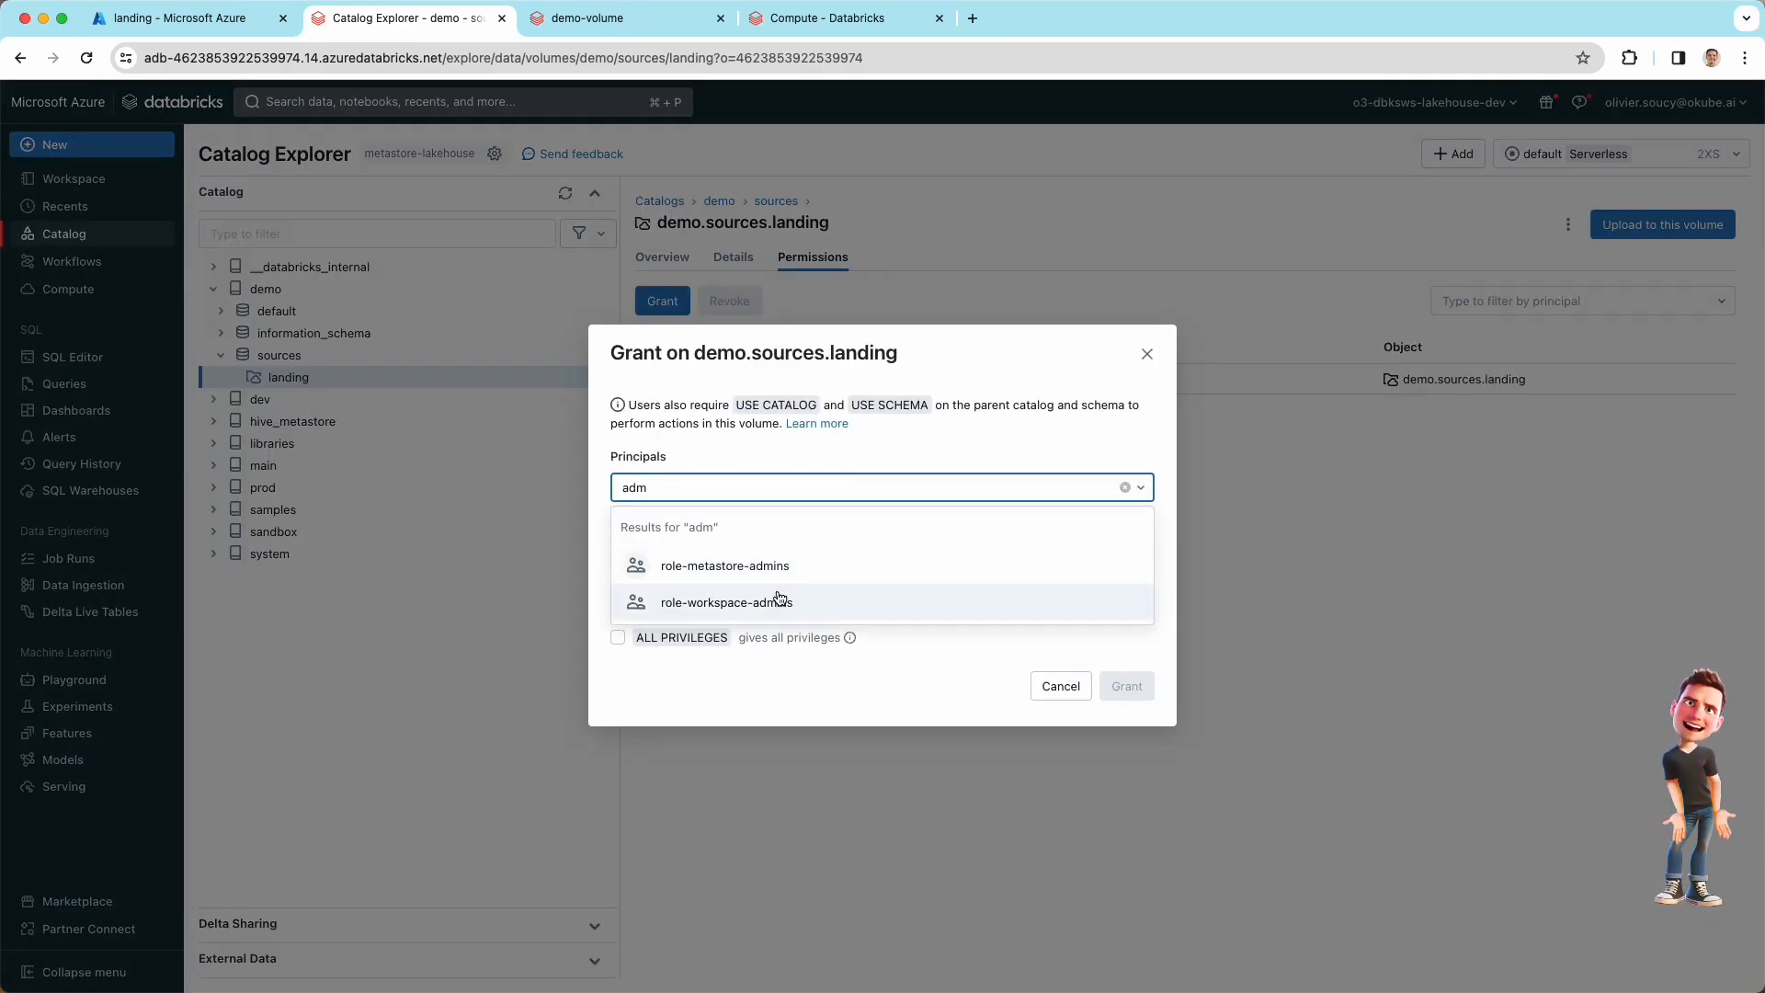
{"action": "left_click", "coordinate": [791, 602]}
{"action": "left_click", "coordinate": [1012, 361]}
{"action": "left_click", "coordinate": [618, 612]}
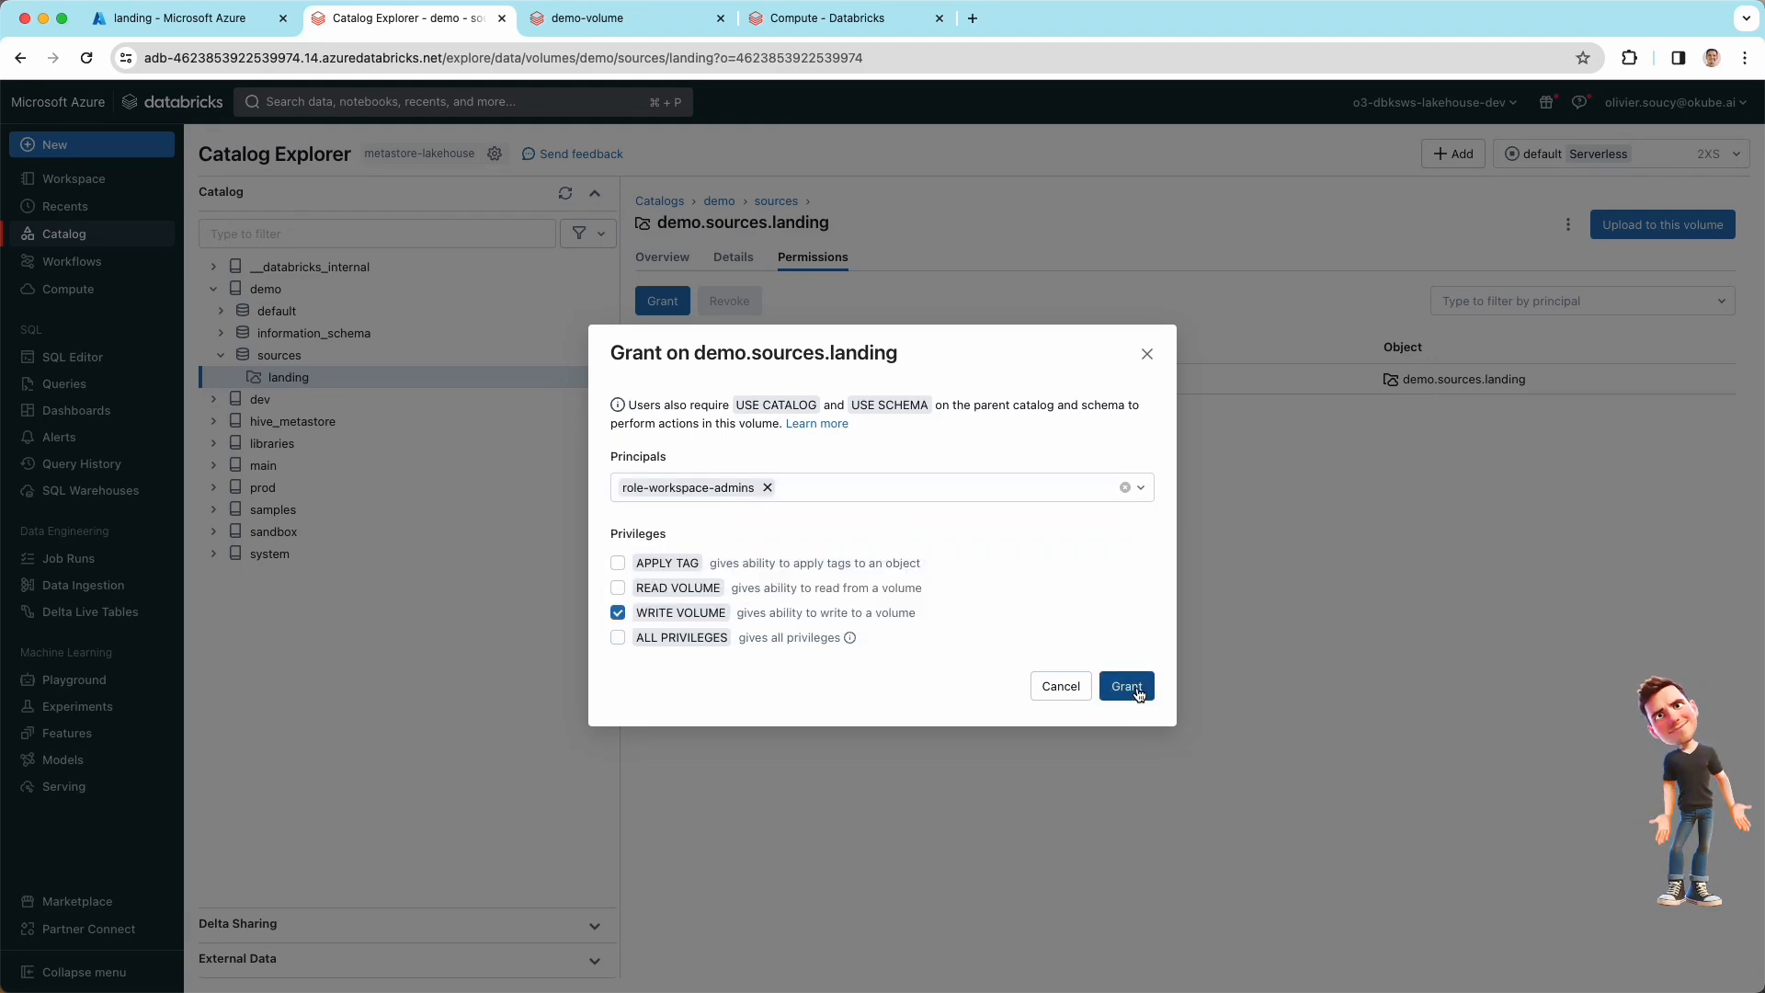
{"action": "left_click", "coordinate": [1128, 687]}
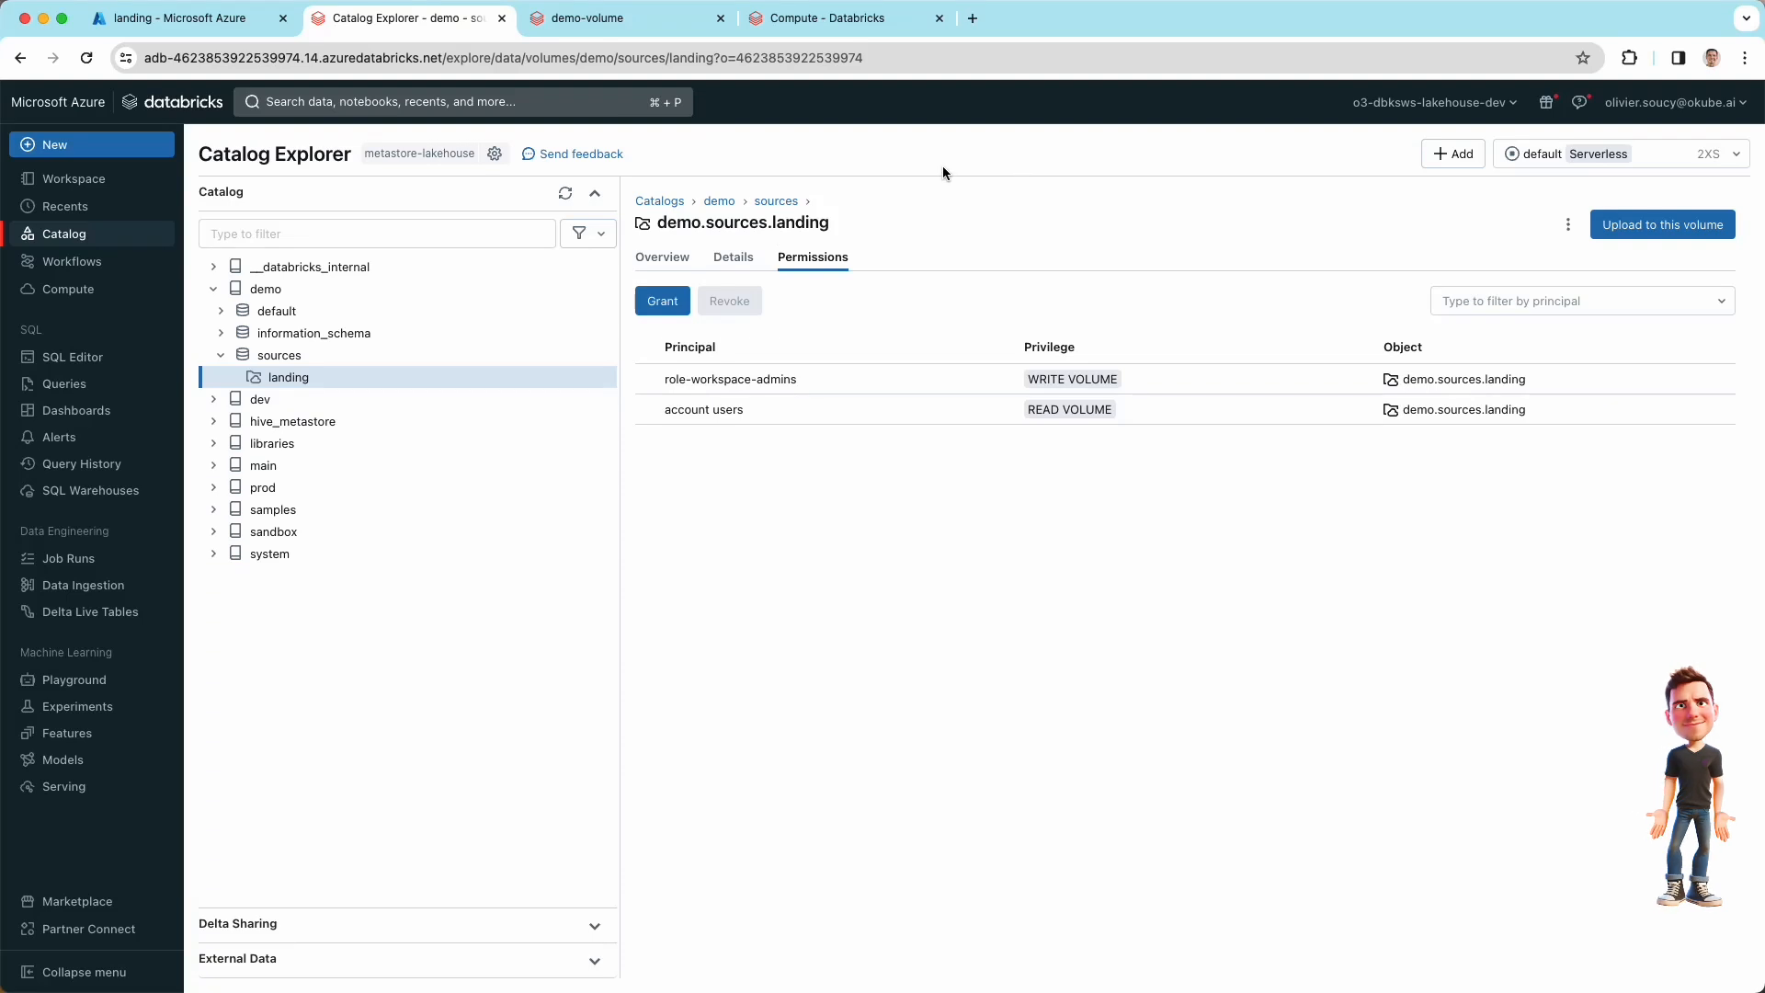
Step: In the demo-volume-landing notebook, run dbutils.fs.ls("/Volumes/demo/sources/landing/events/") attached to the default general compute
{"action": "key", "text": "ctrl+Tab"}
{"action": "type", "text": "d"}
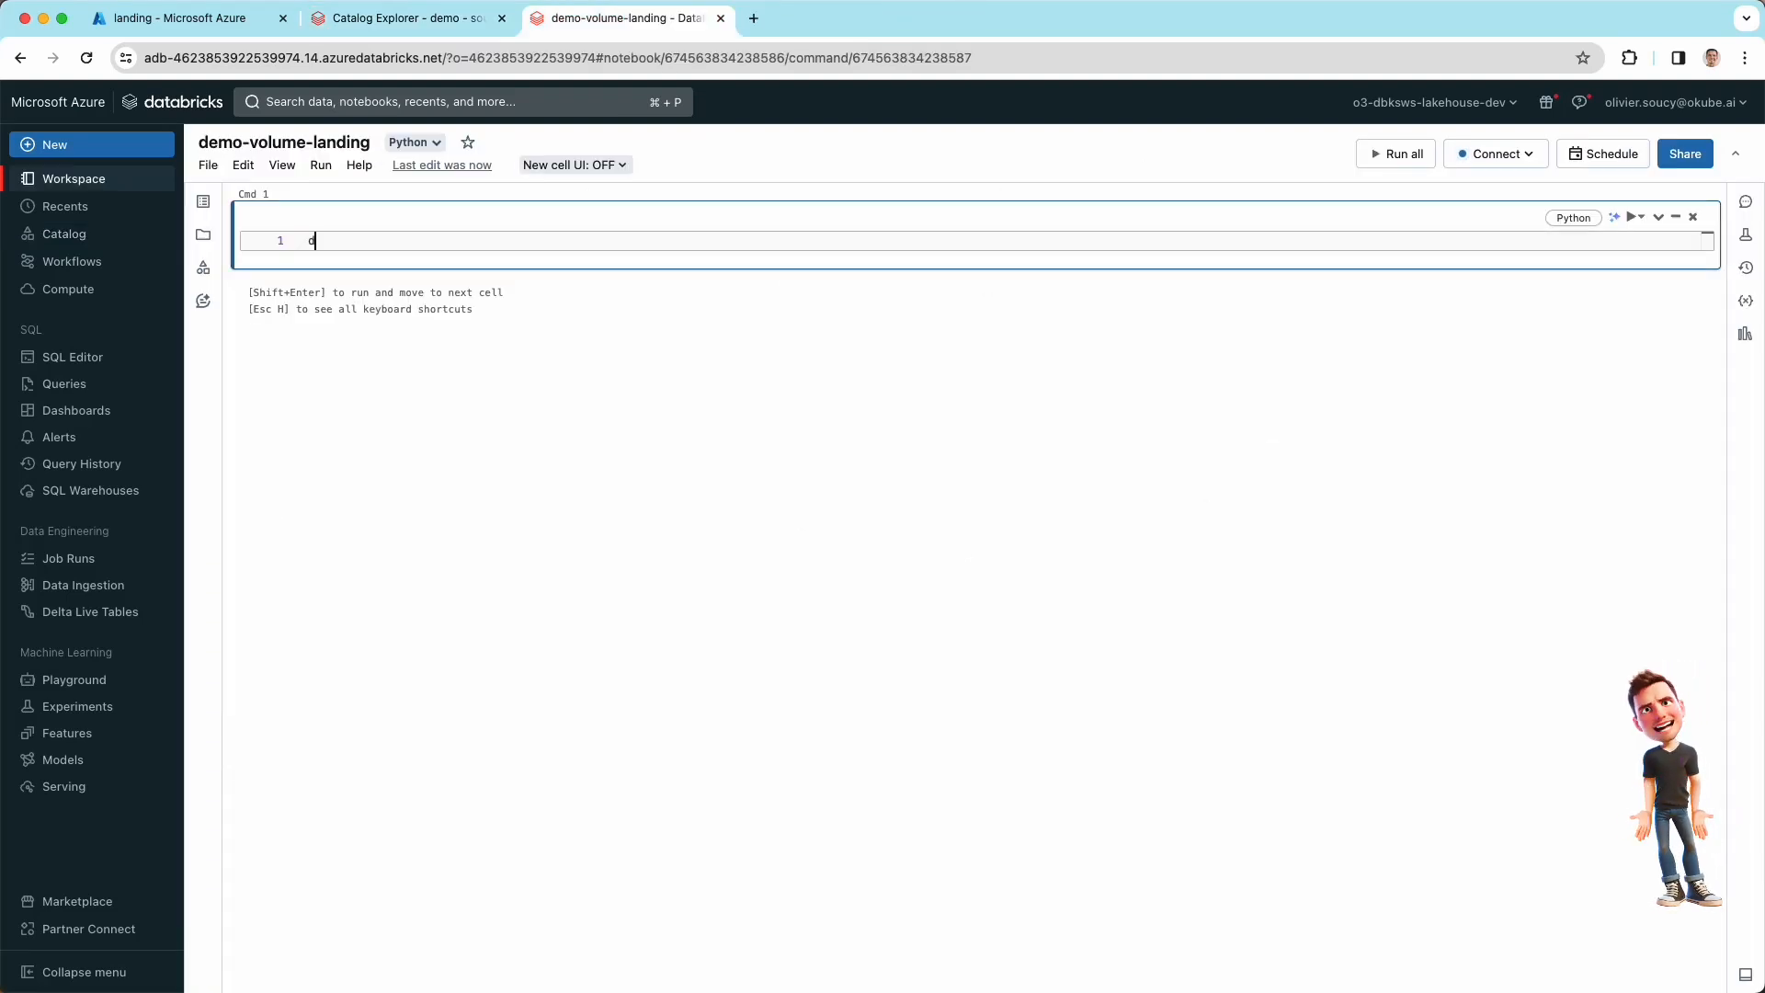
{"action": "type", "text": "butils.fs.ls(\""}
{"action": "type", "text": "/Volumes/demo/sources/landing/events/"}
{"action": "key", "text": "shift+Return"}
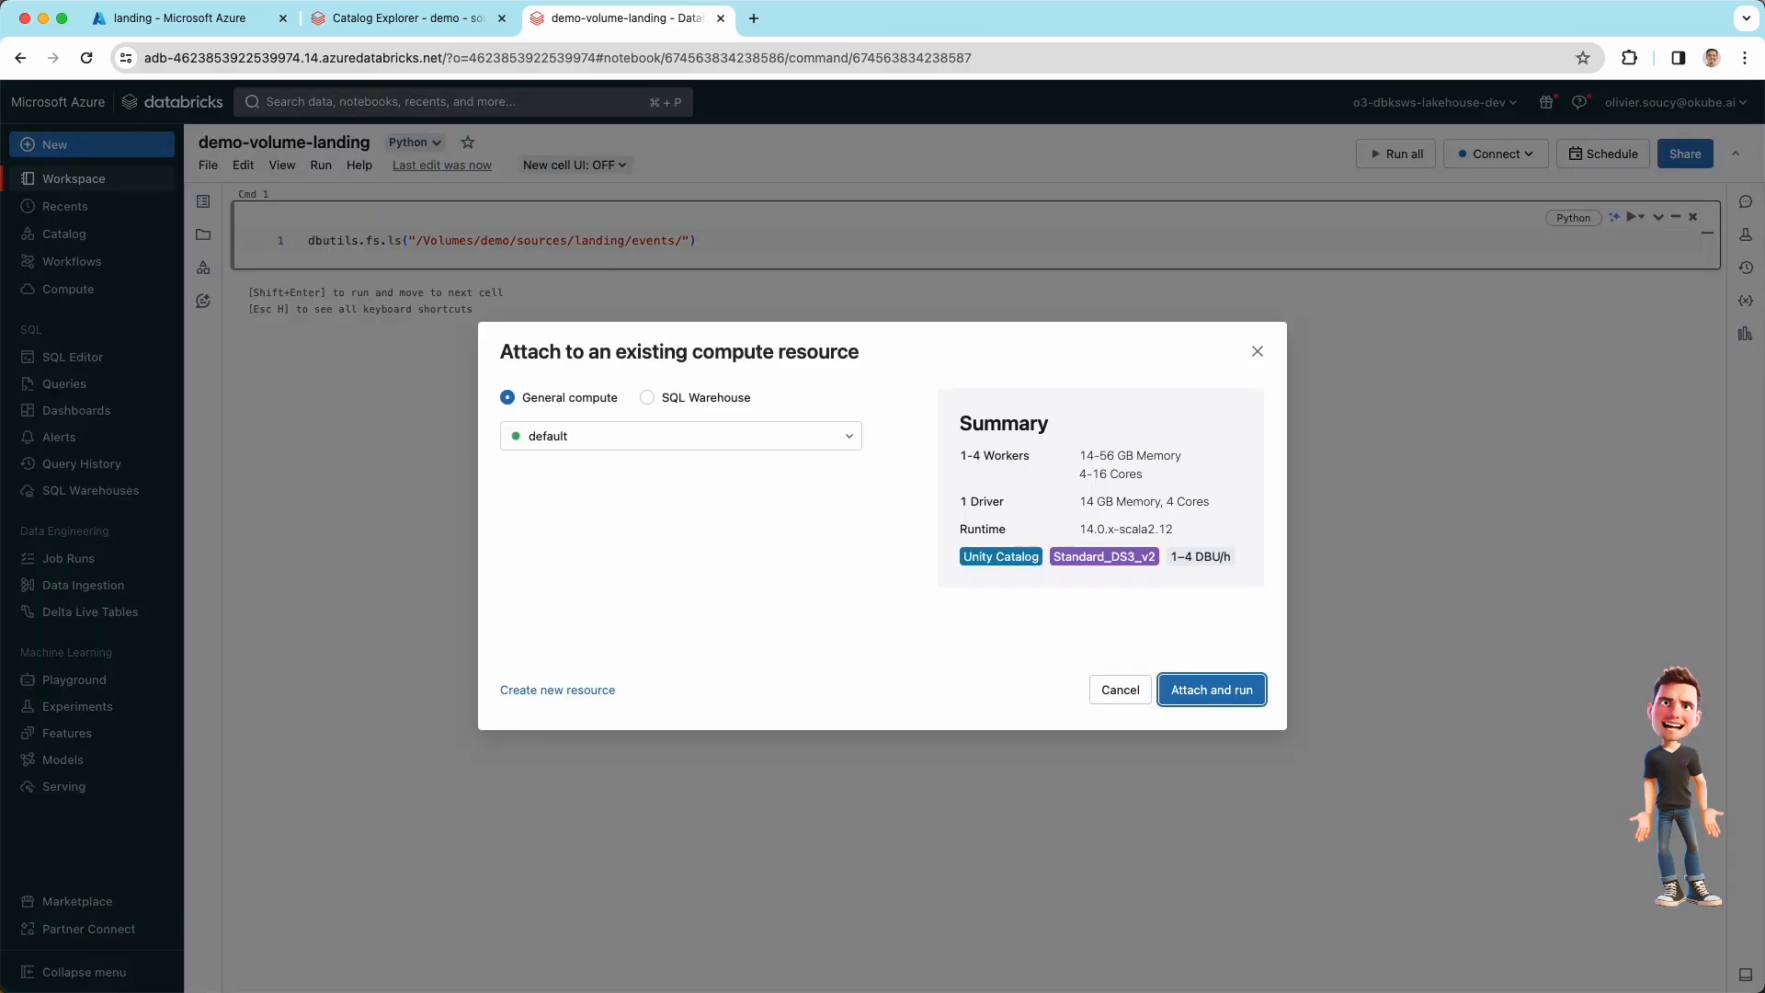
{"action": "left_click", "coordinate": [1192, 690]}
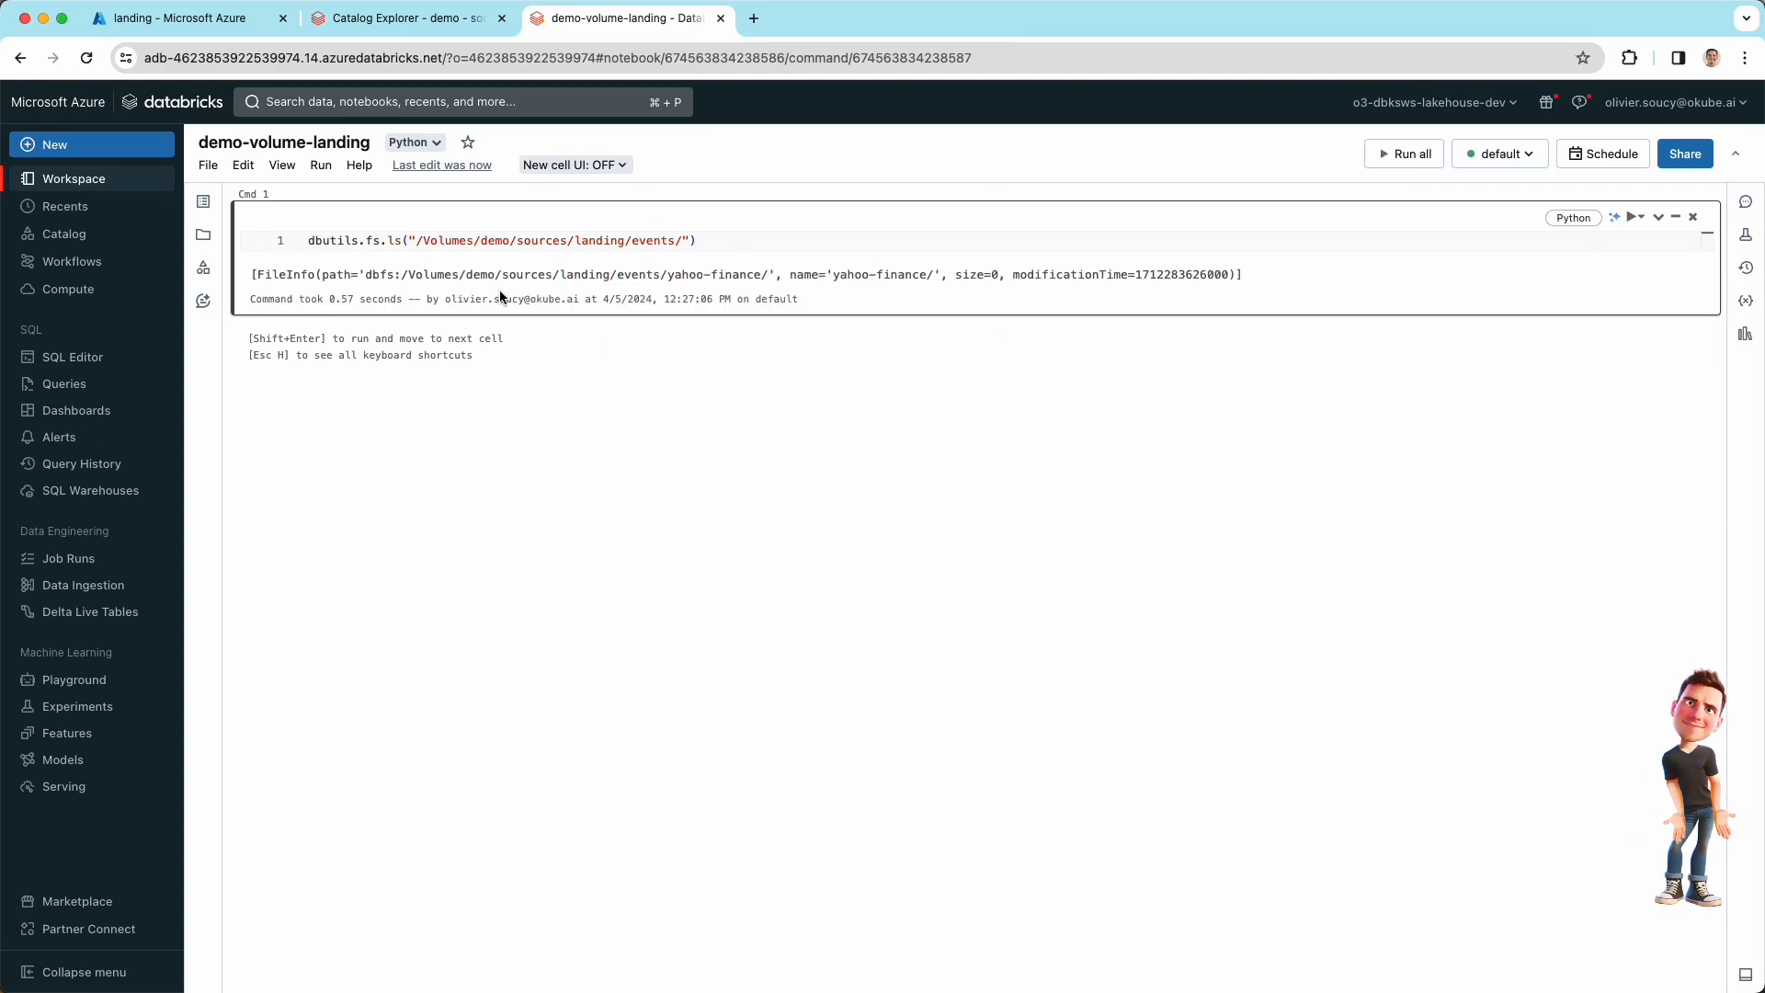
Step: In a second cell, start a dataframe df with spark.read.format("JSON").option("recursiveFileLookup", True).load(), leaving the load path empty
{"action": "left_click", "coordinate": [986, 328]}
{"action": "type", "text": "df = "}
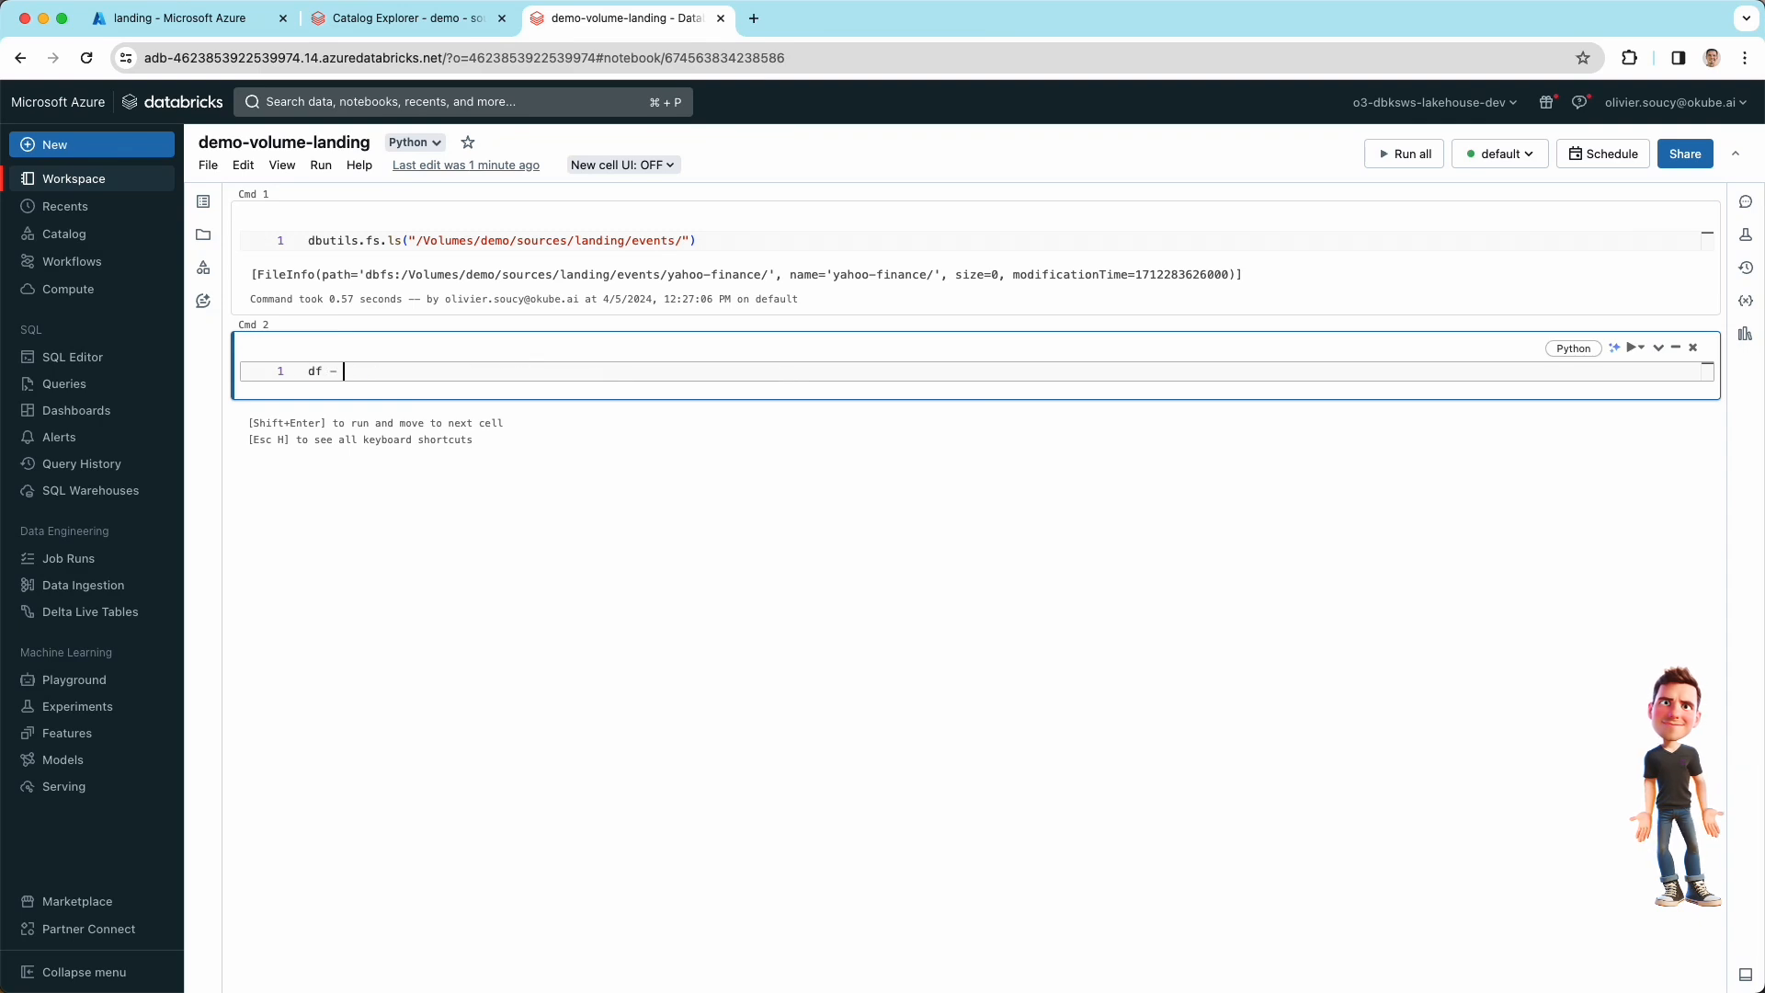
{"action": "type", "text": "spark.read.for"}
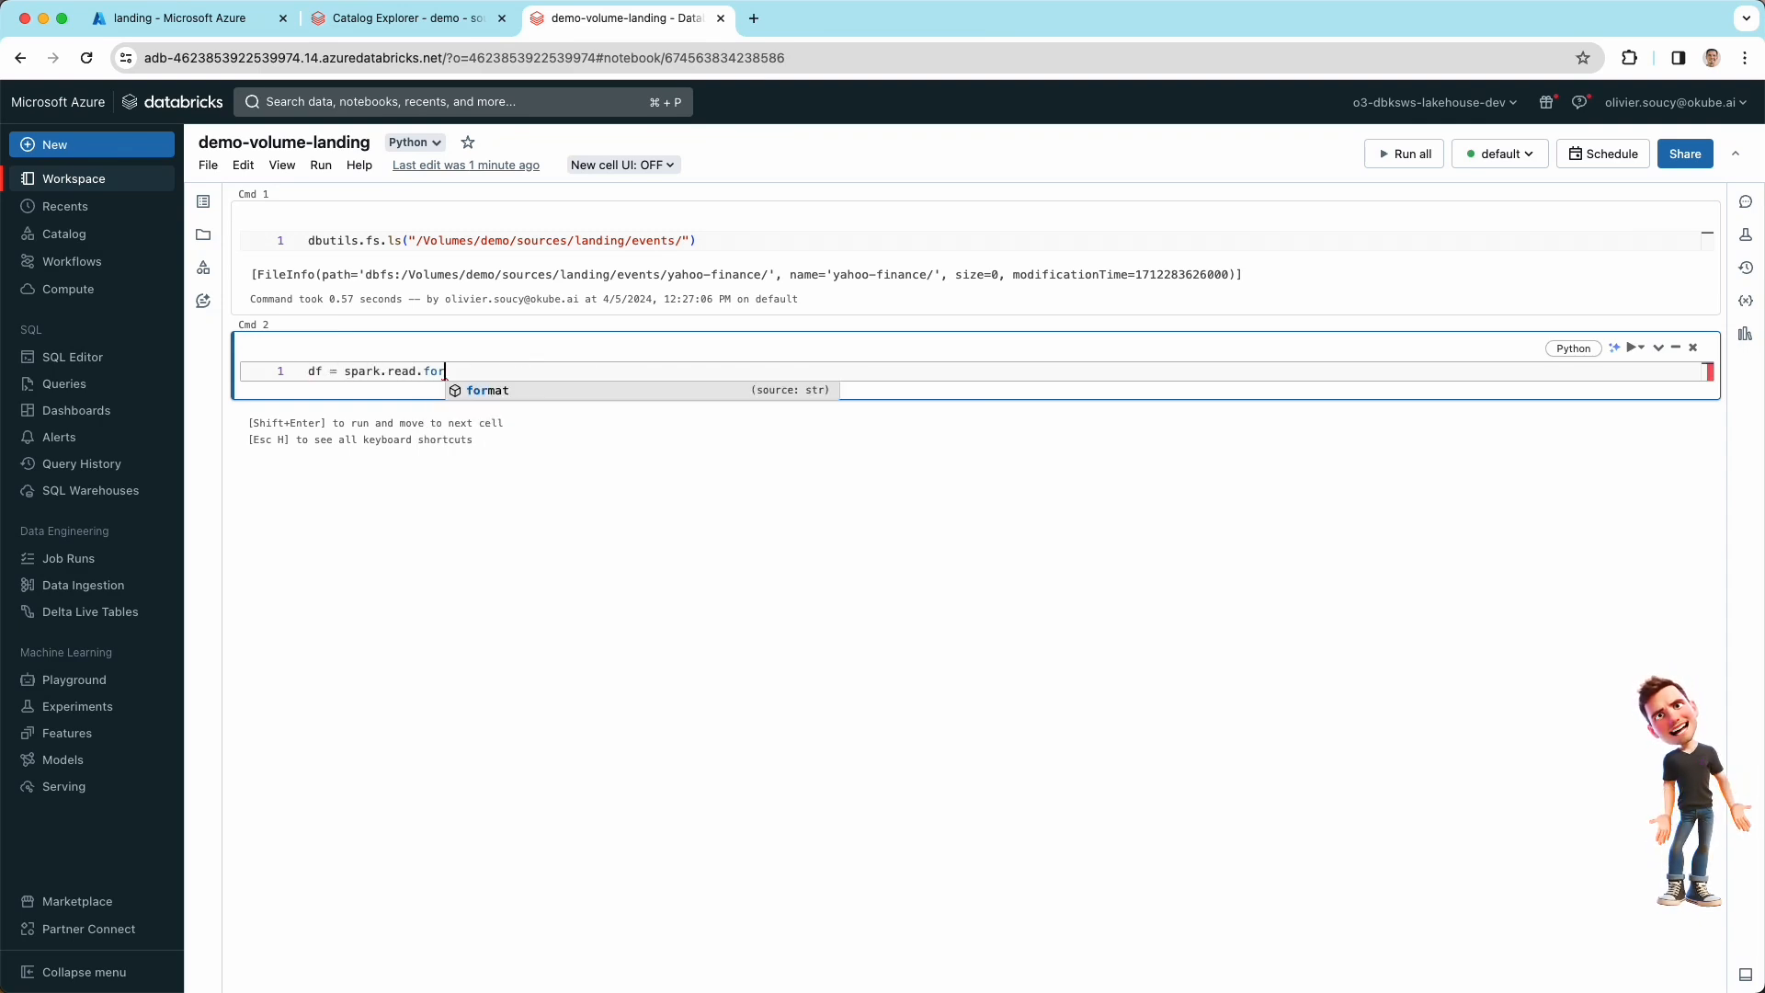
{"action": "type", "text": "mat(\"JSON\").op"}
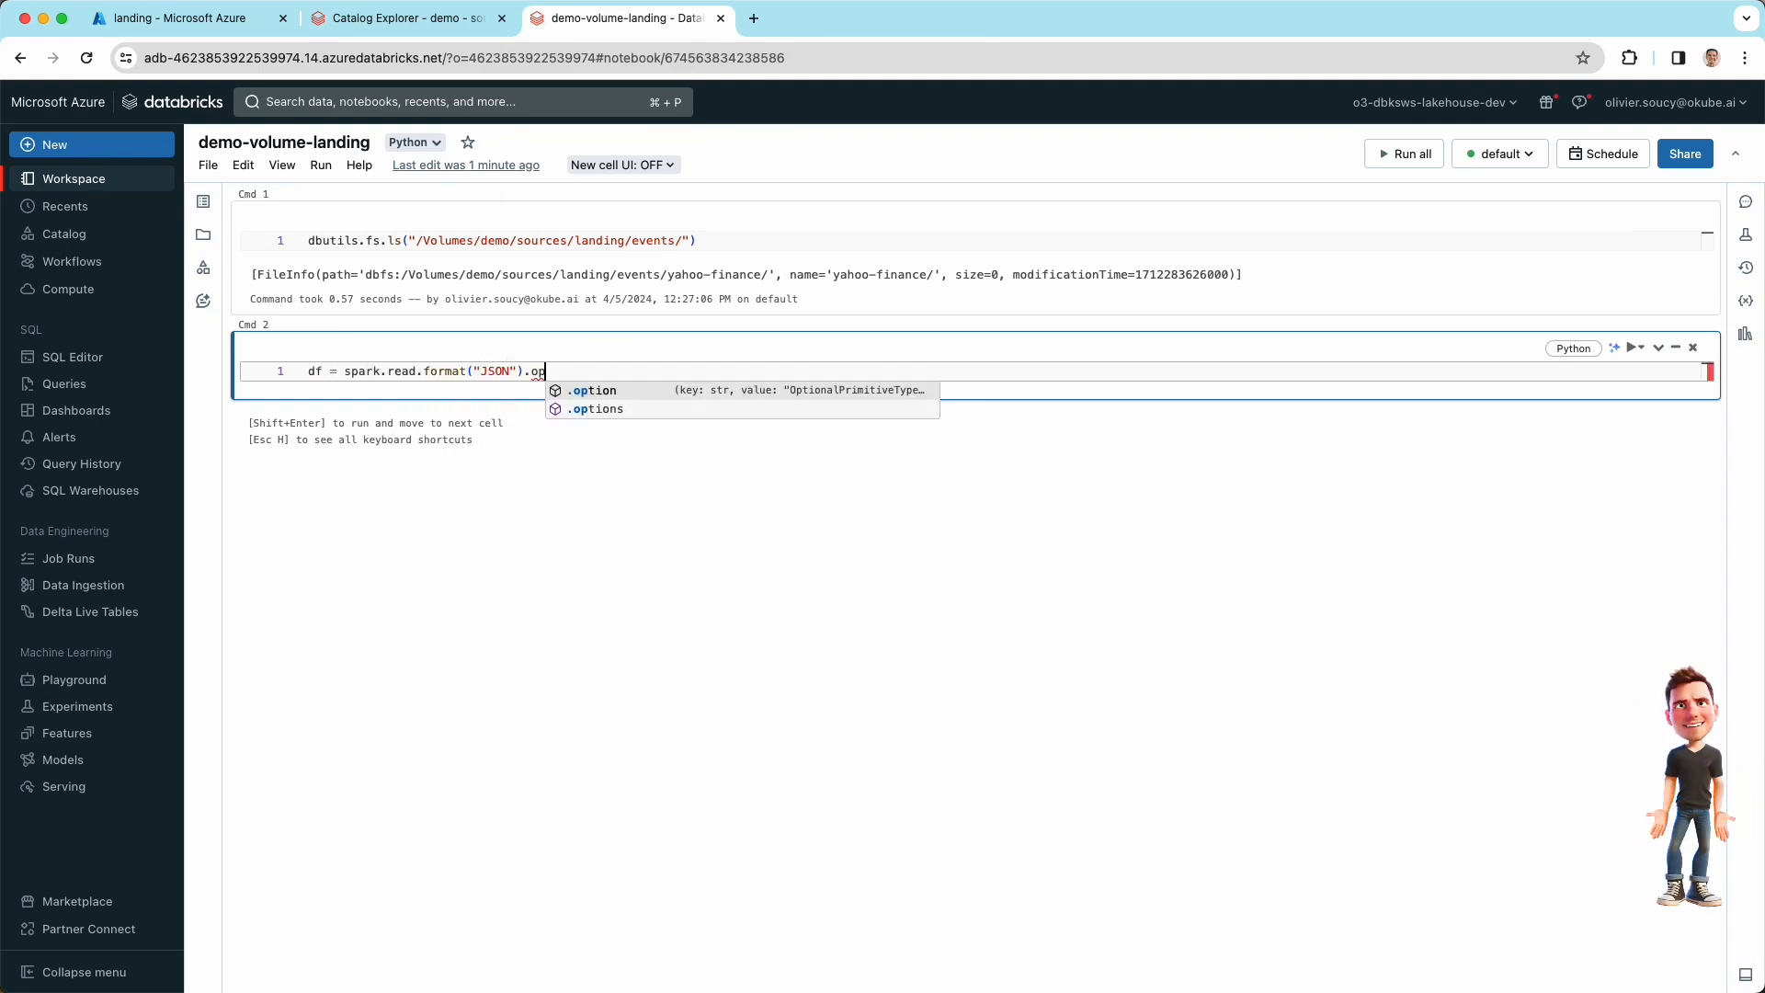
{"action": "type", "text": "tion(\"recursive\""}
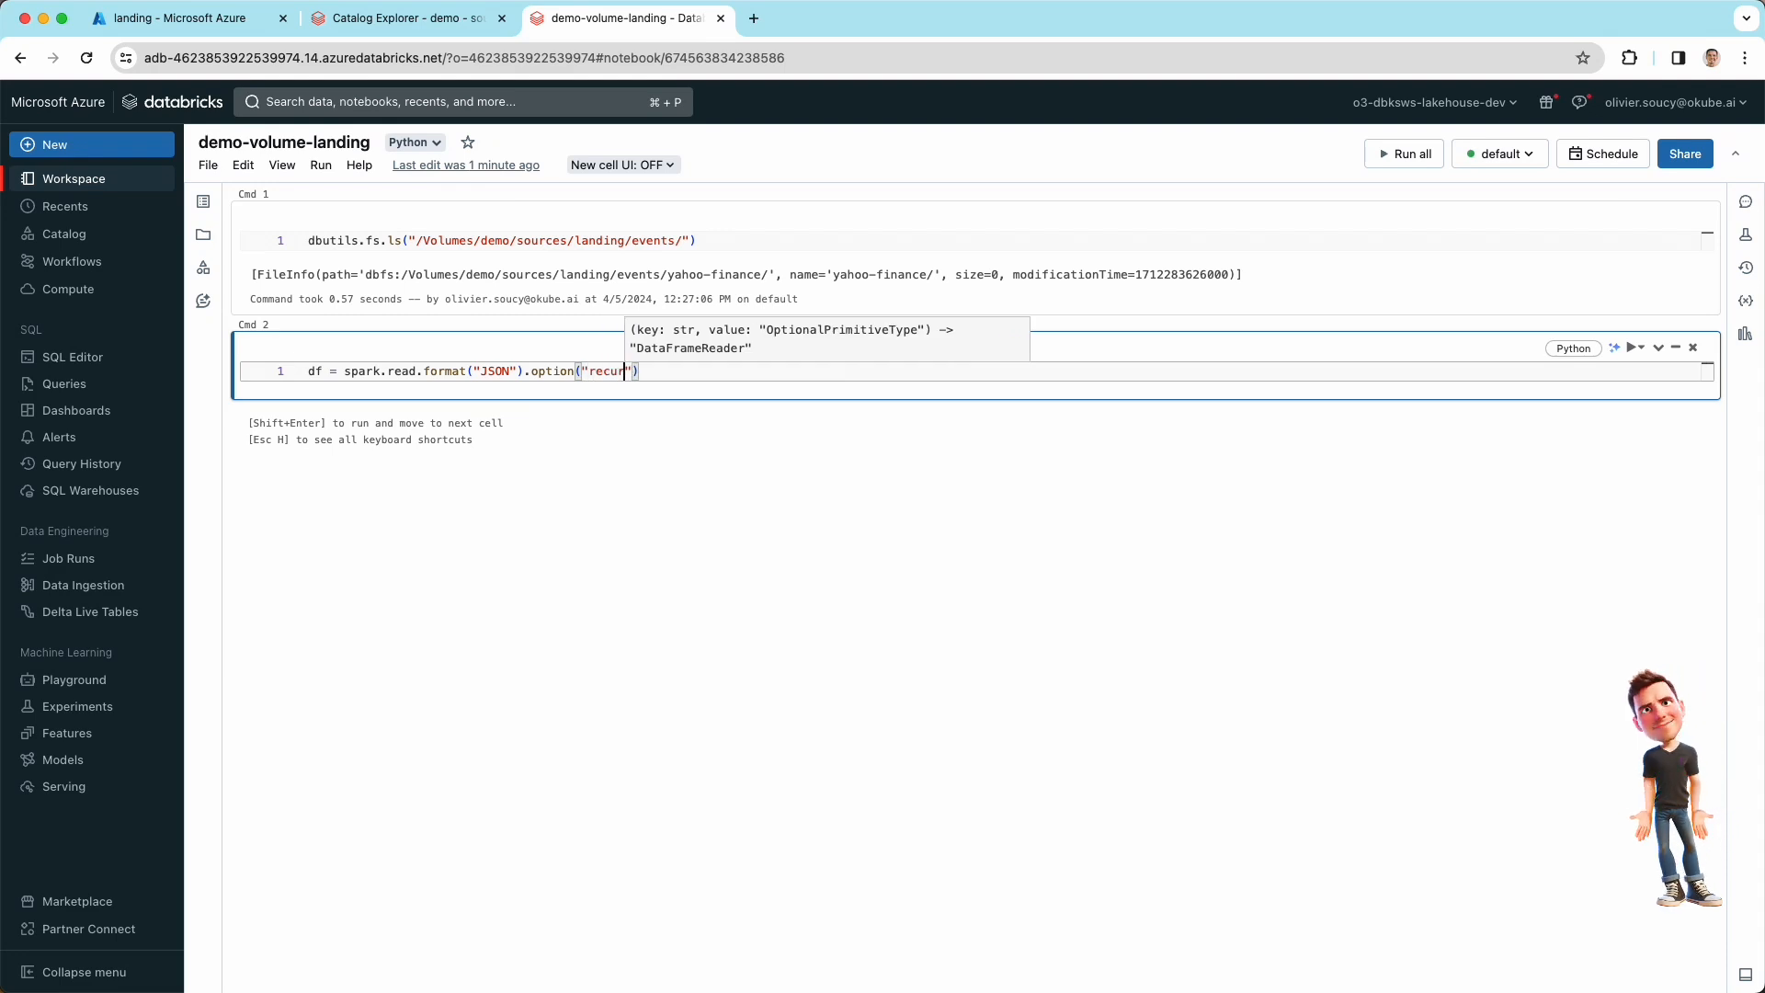
{"action": "key", "text": "BackSpace"}
{"action": "type", "text": "FileLook"}
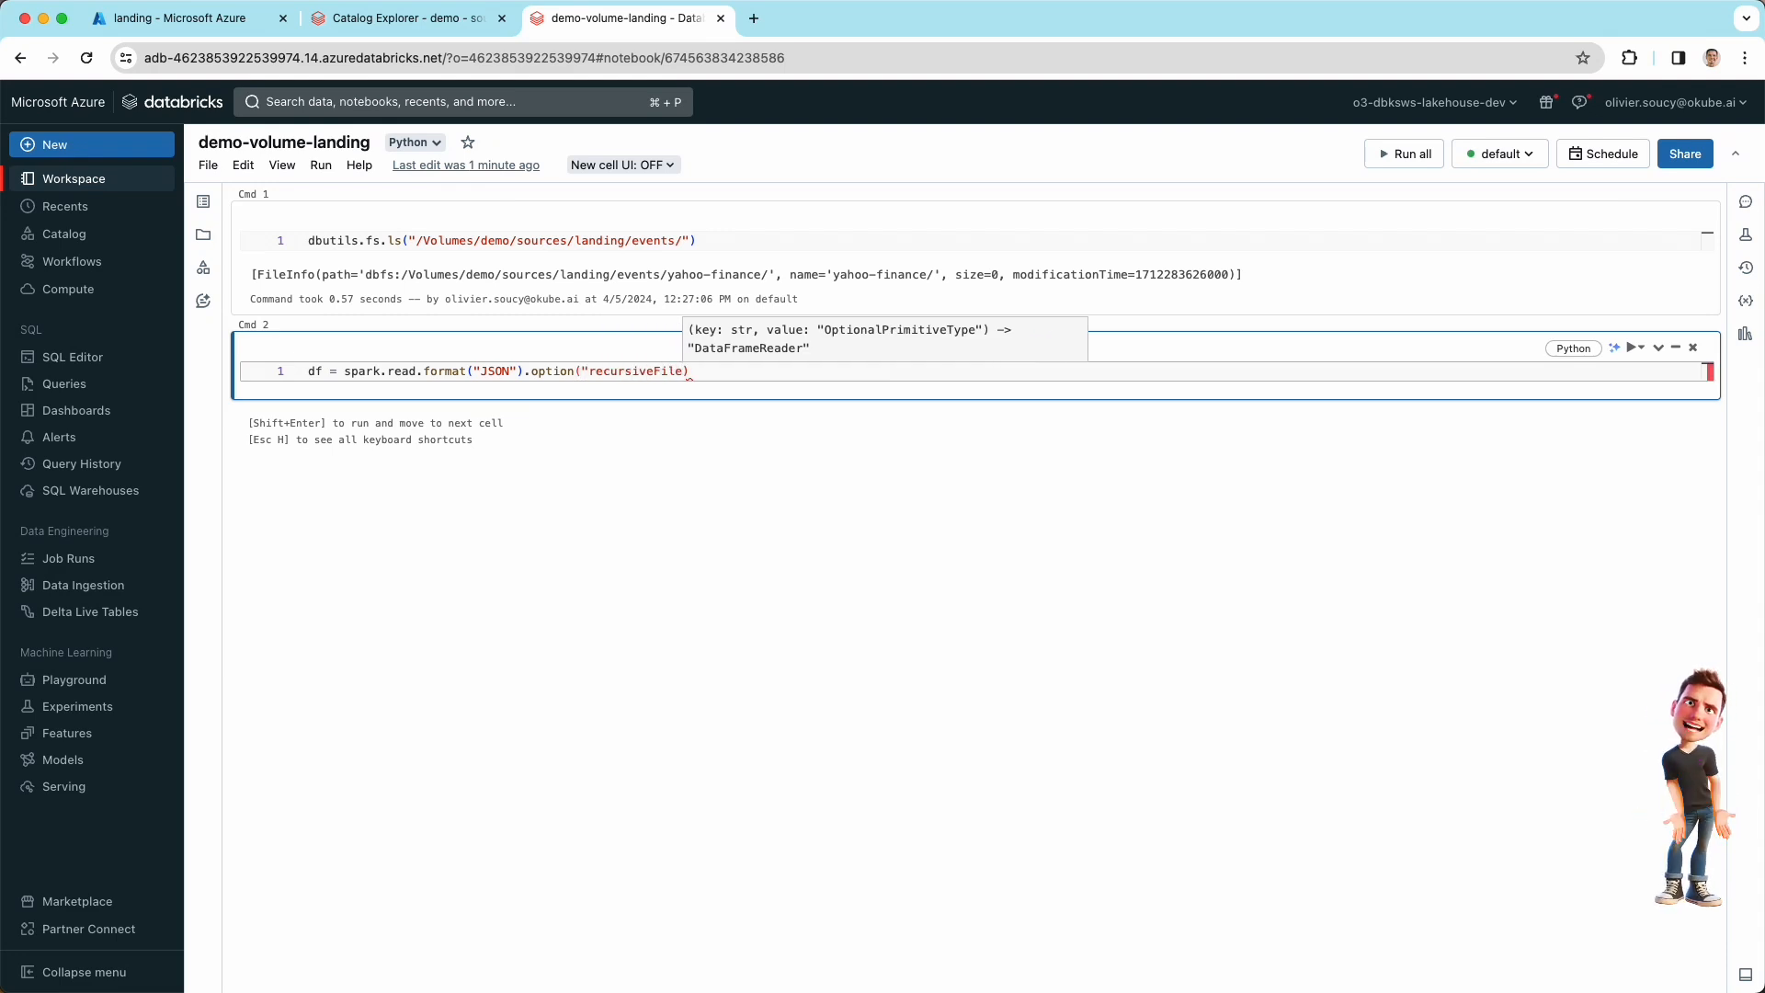
{"action": "type", "text": "up\", True)"}
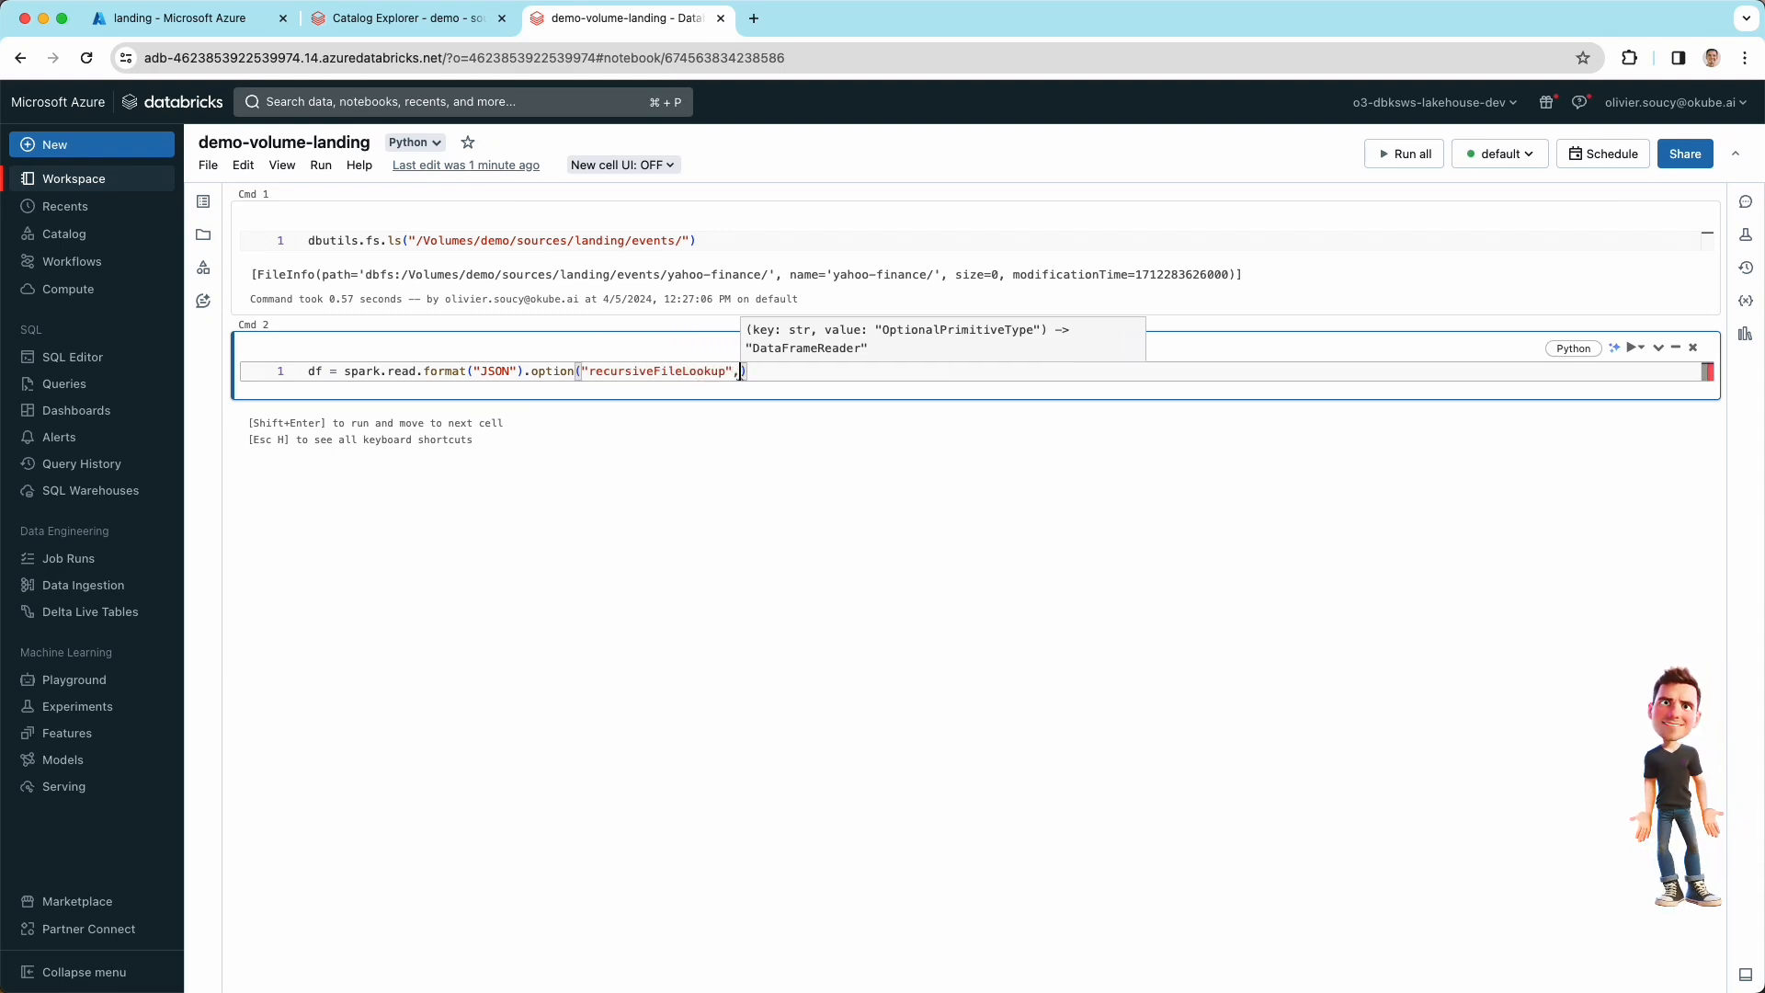
{"action": "type", "text": ".load("}
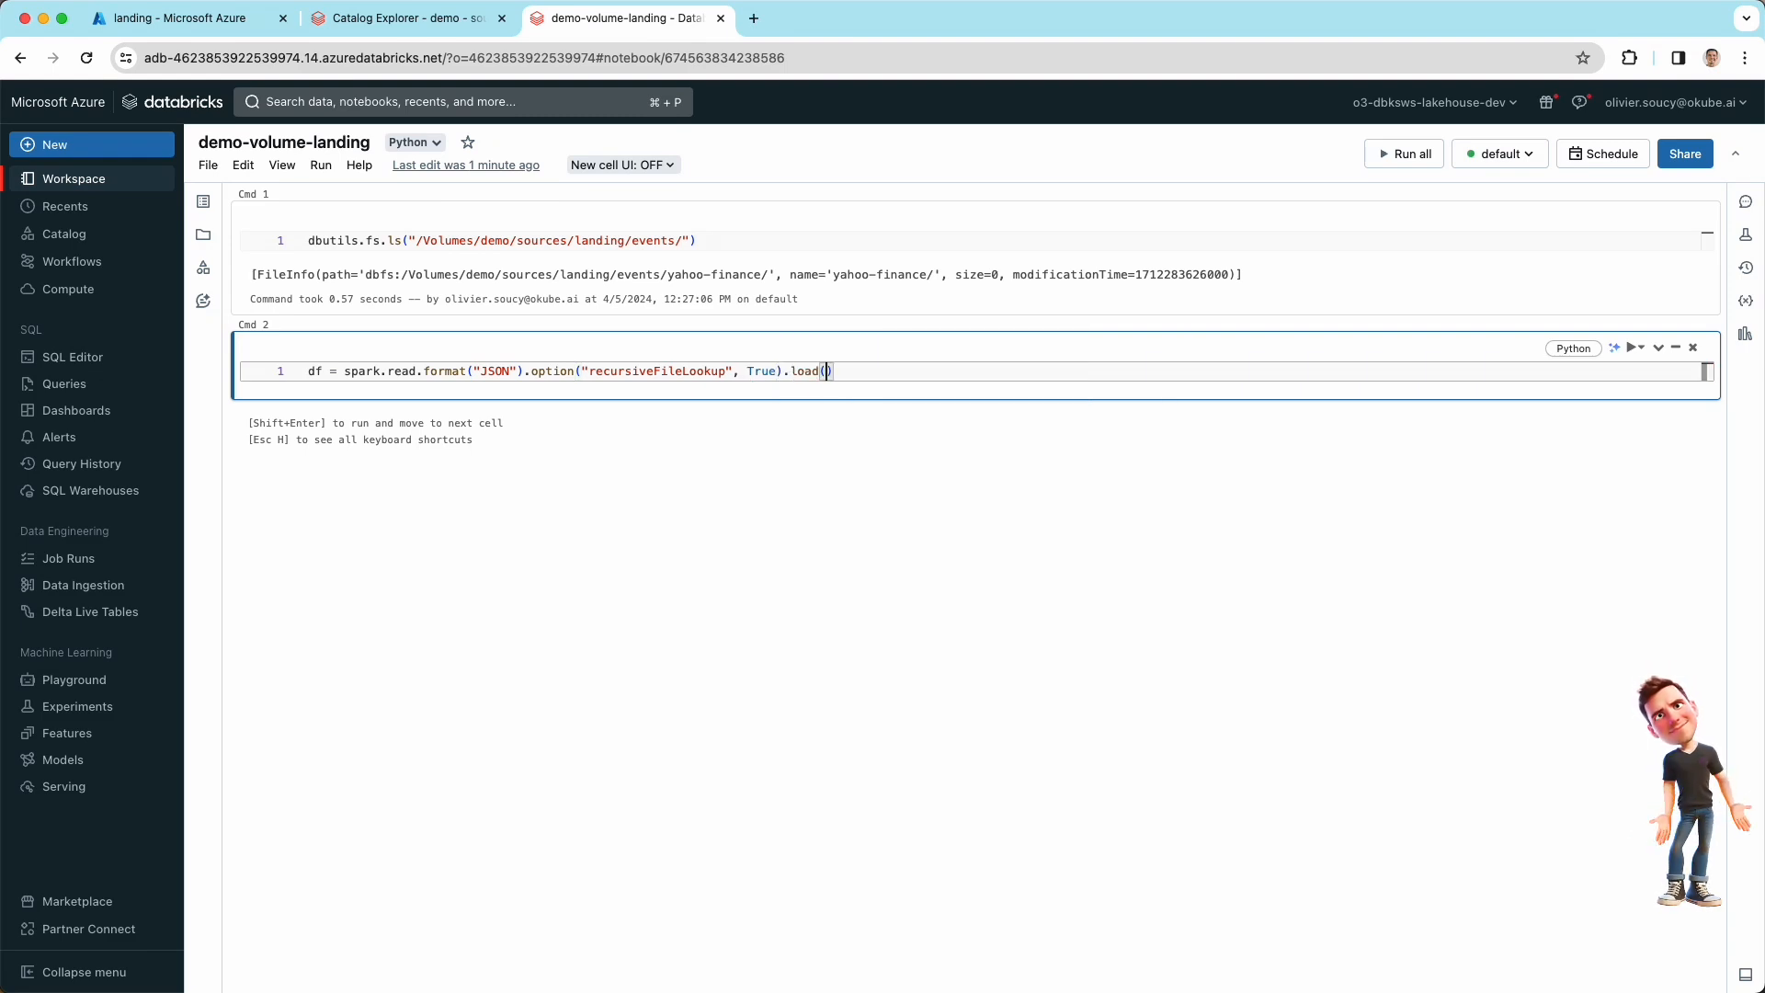
Step: Copy the volume path of the stock_price folder under events/yahoo-finance, insert it as the quoted load path, and run the cell
{"action": "left_click", "coordinate": [331, 15]}
{"action": "left_click", "coordinate": [710, 399]}
{"action": "left_click", "coordinate": [714, 409]}
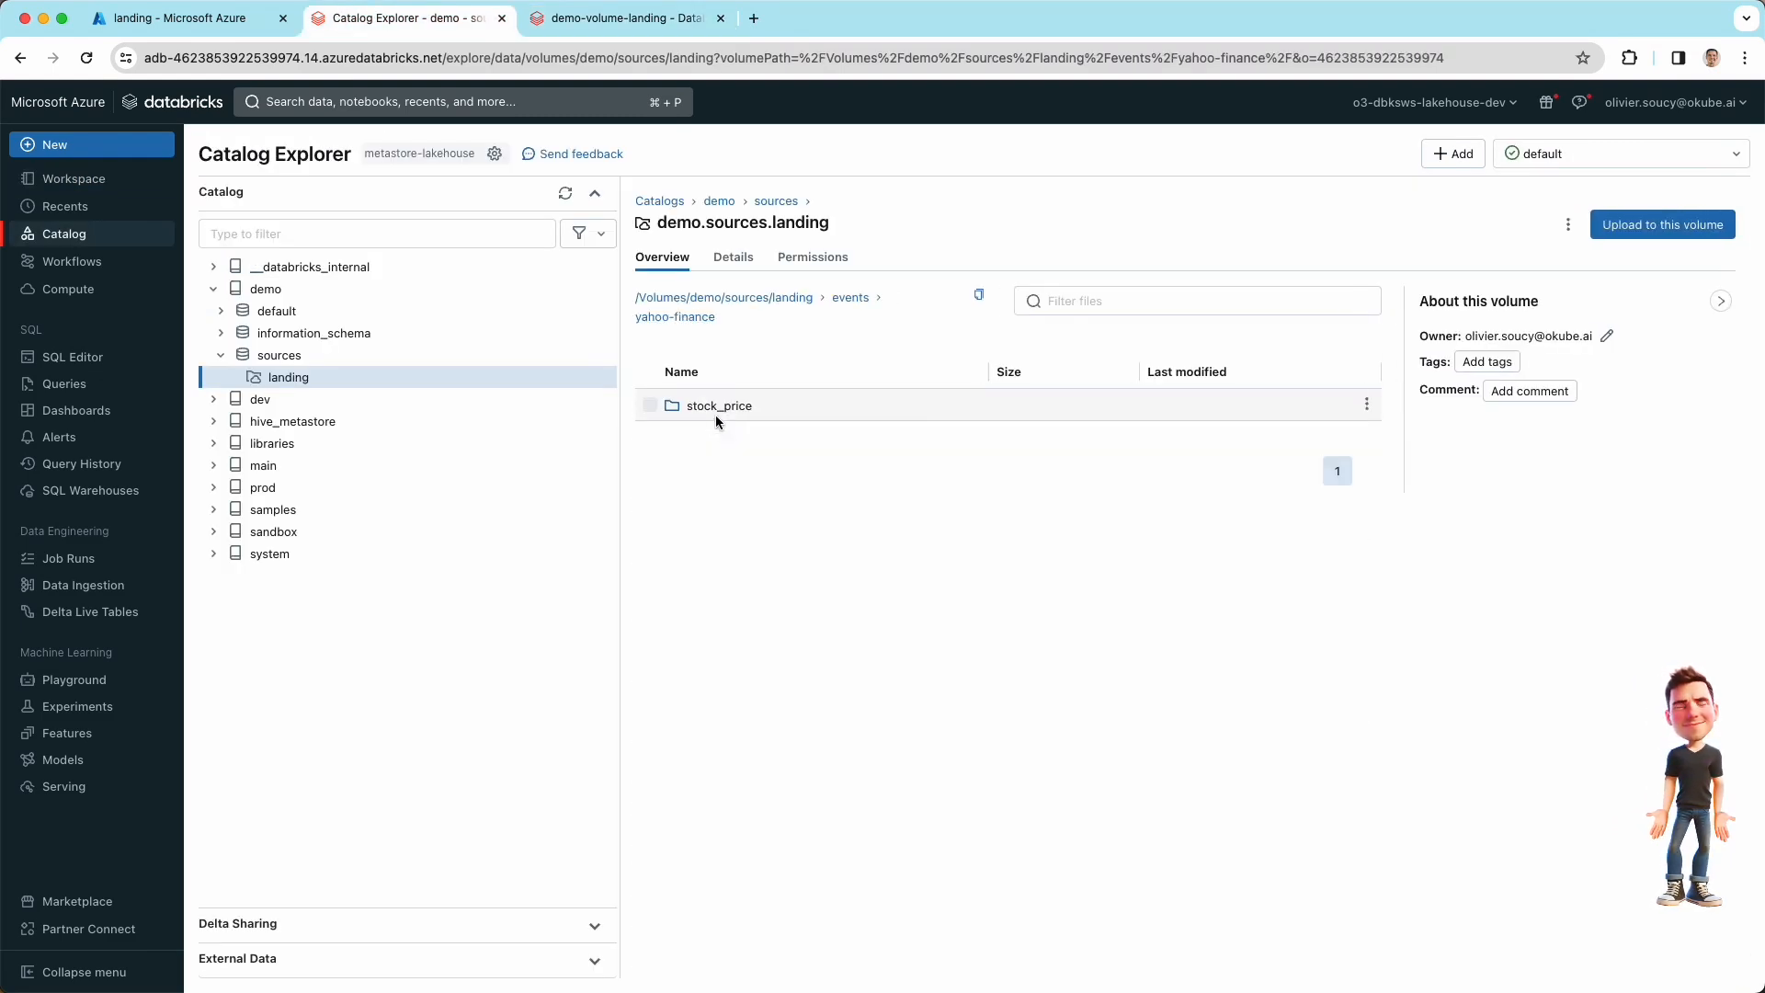
{"action": "left_click", "coordinate": [1367, 405]}
{"action": "left_click", "coordinate": [1300, 438]}
{"action": "left_click", "coordinate": [616, 17]}
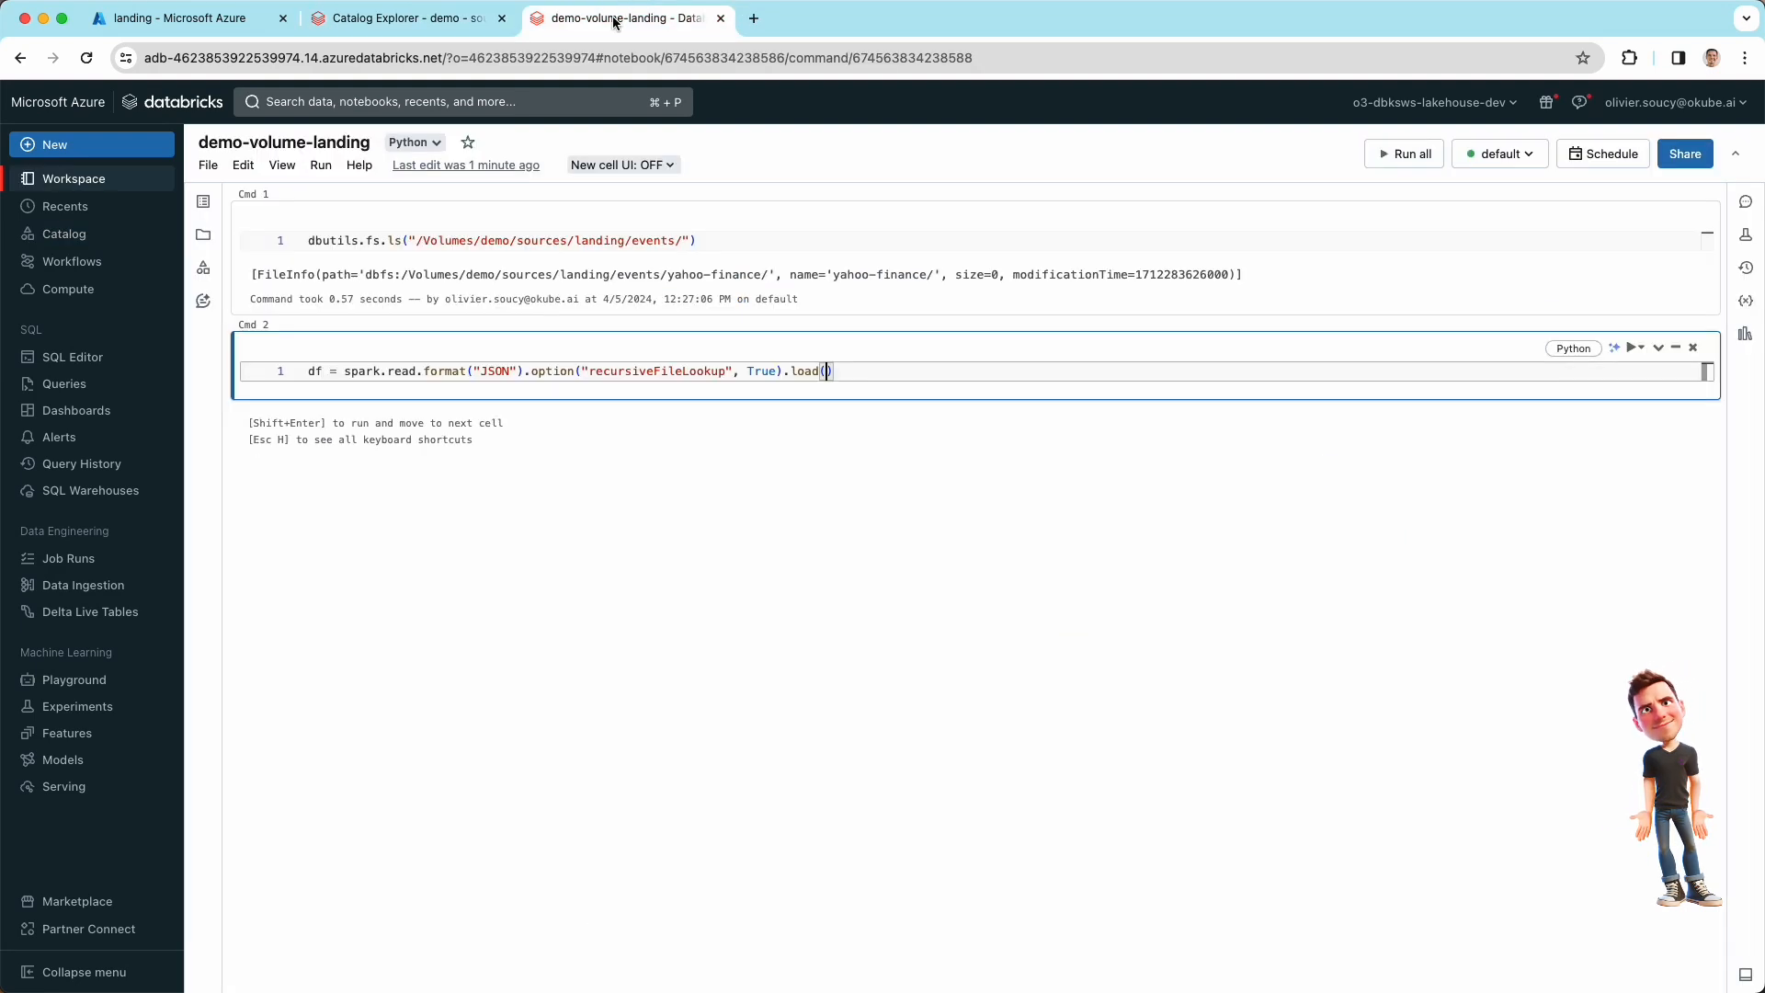
{"action": "type", "text": "\""}
{"action": "key", "text": "super+v"}
{"action": "key", "text": "shift+Return"}
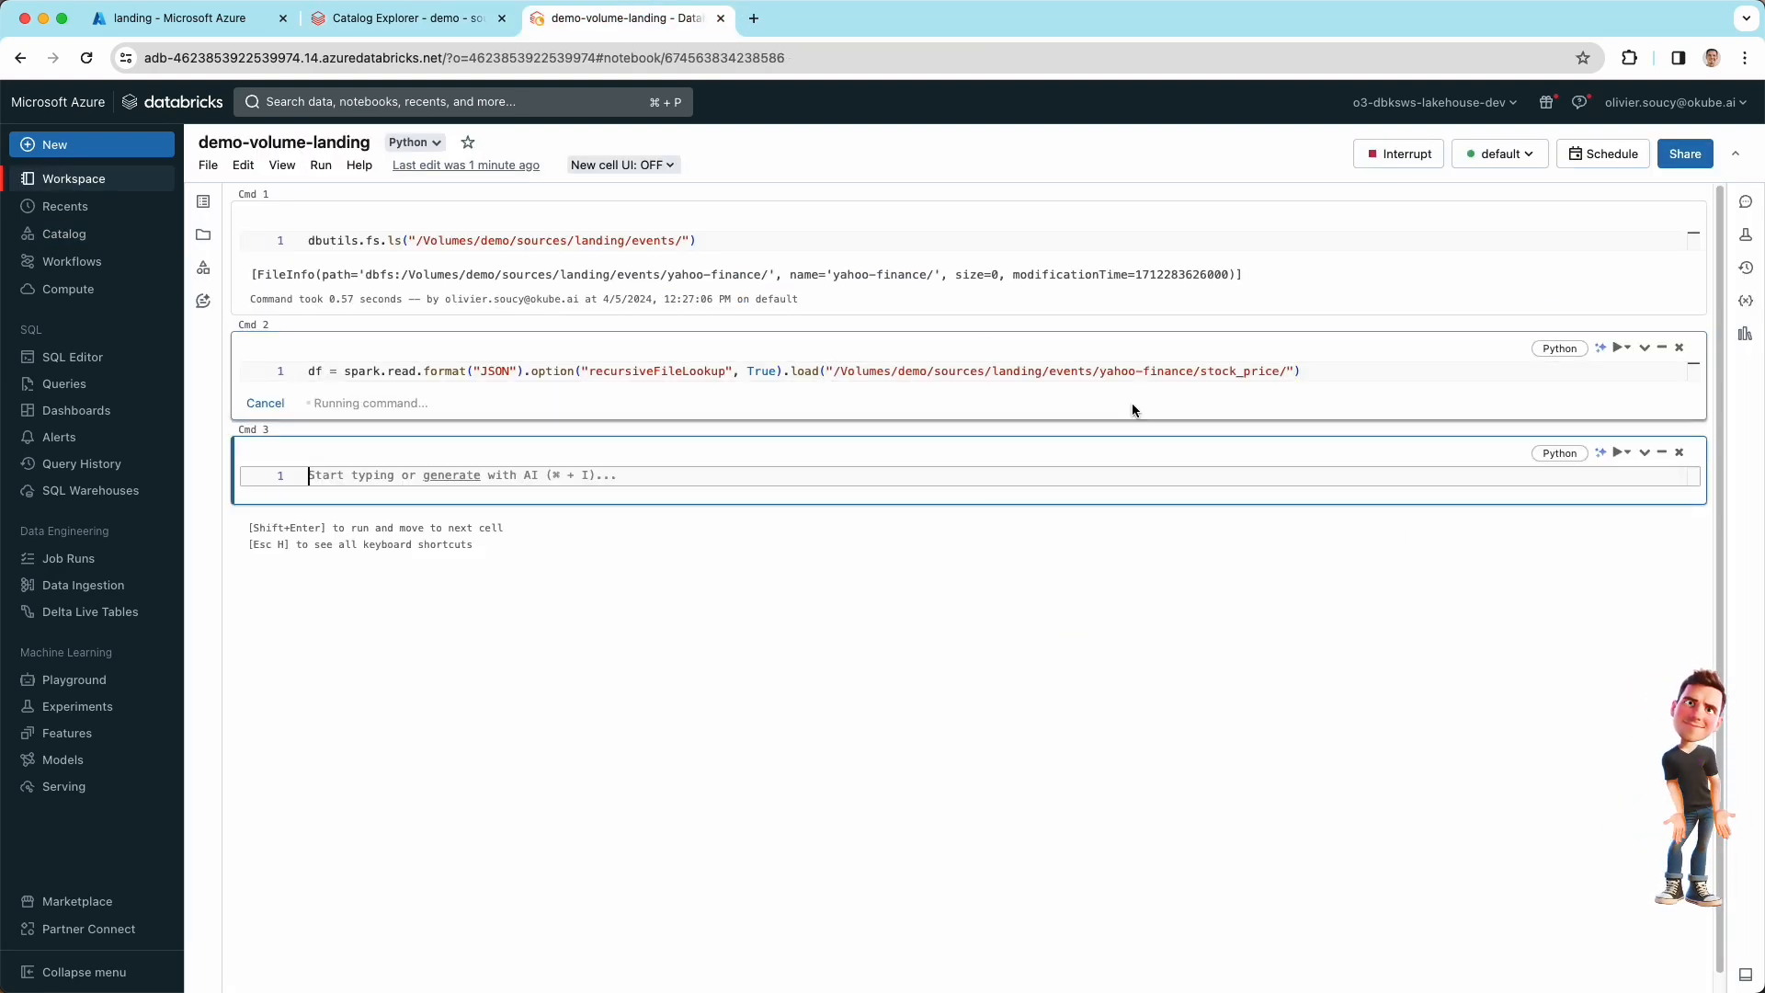
Step: Run display(df) in a new cell and expand the first row's data and producer objects
{"action": "type", "text": "display(df)"}
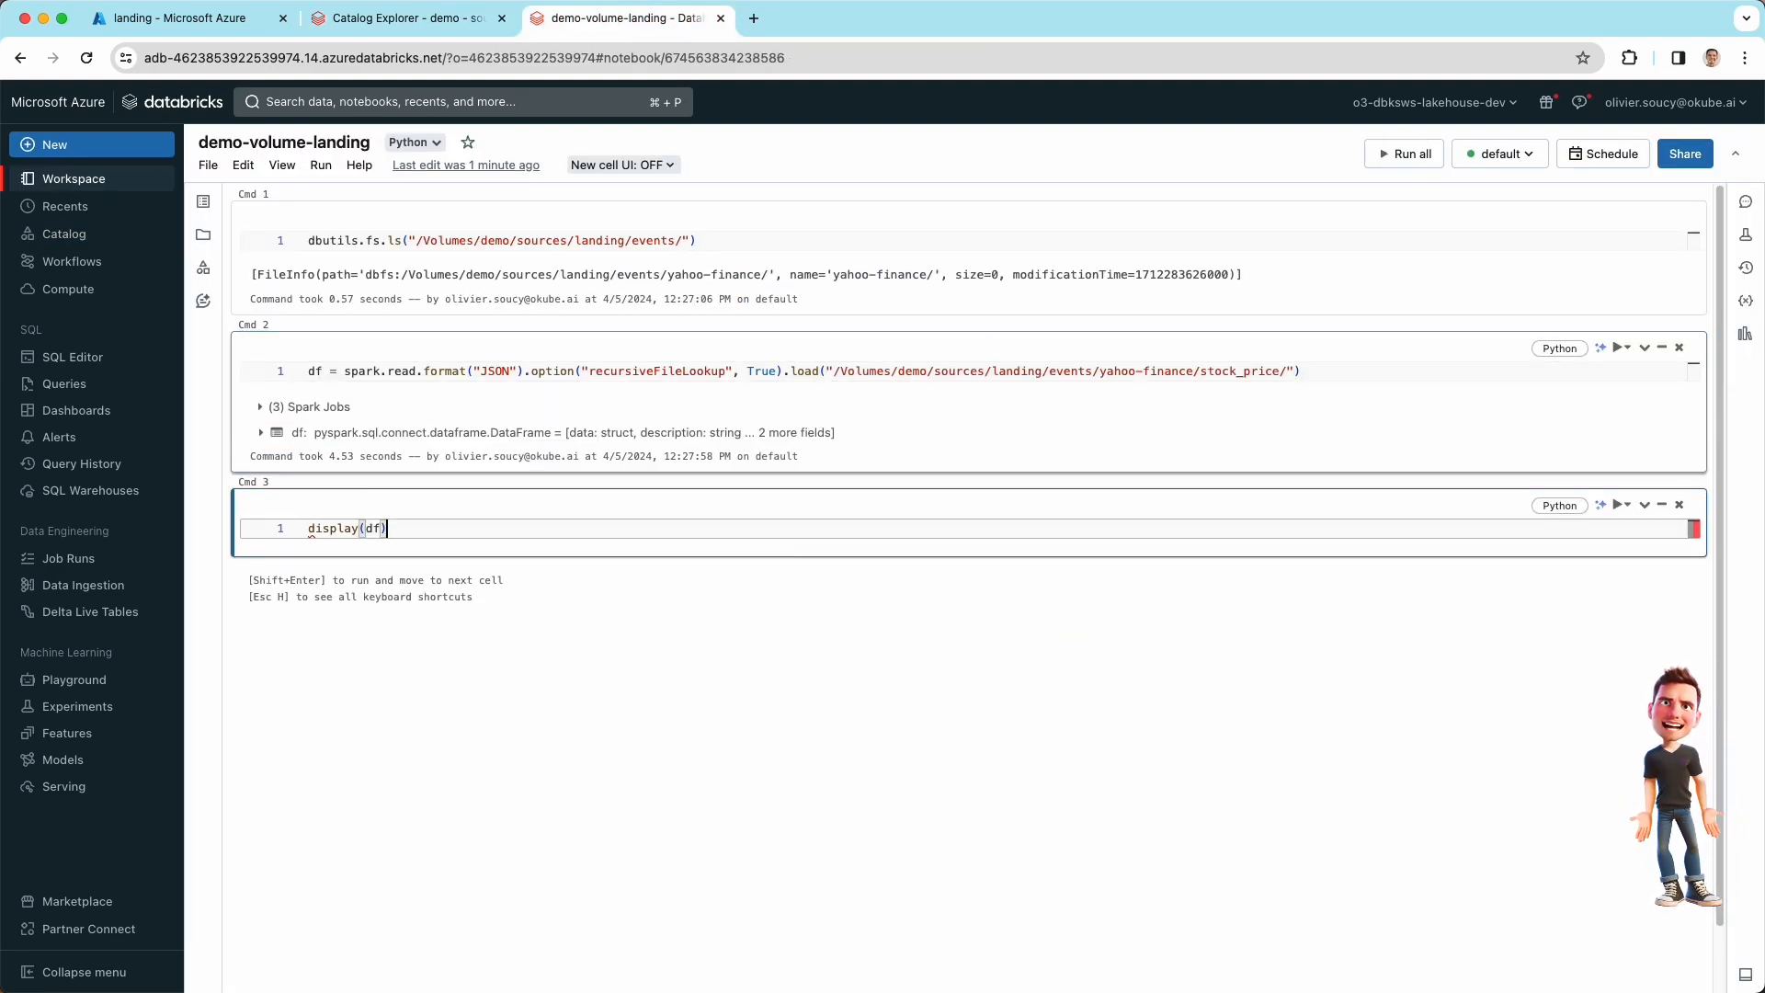
{"action": "key", "text": "shift+Return"}
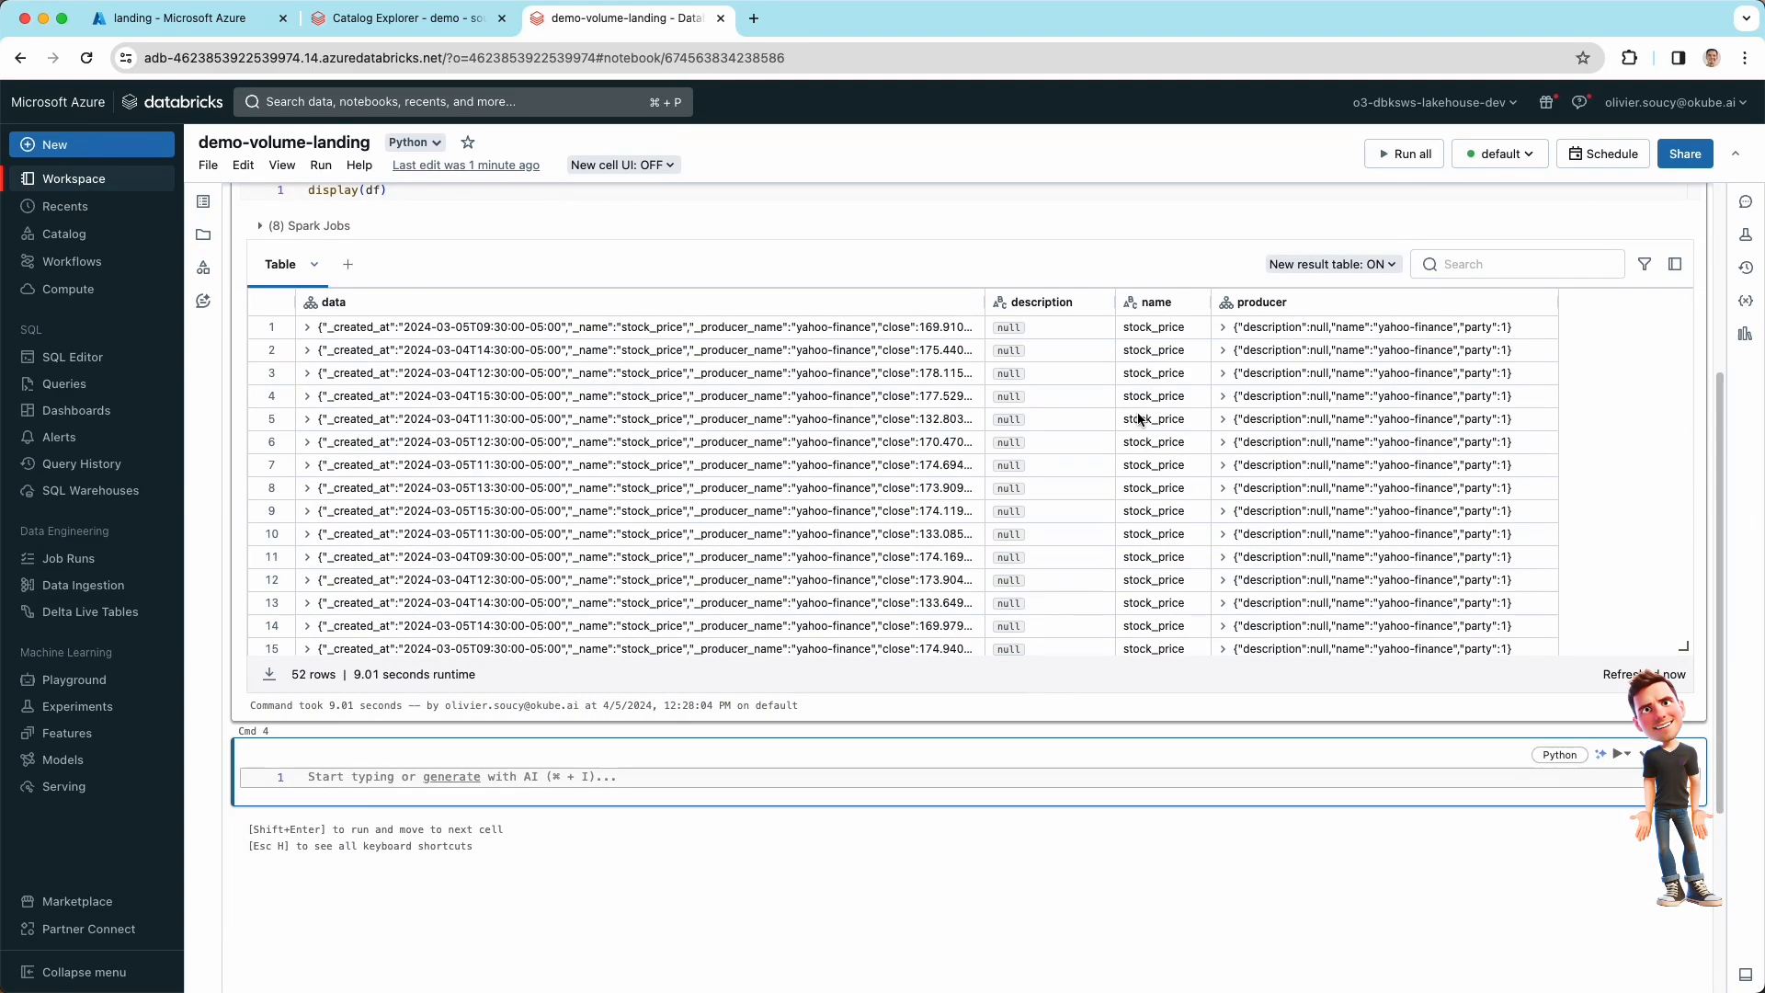
{"action": "left_click", "coordinate": [306, 327]}
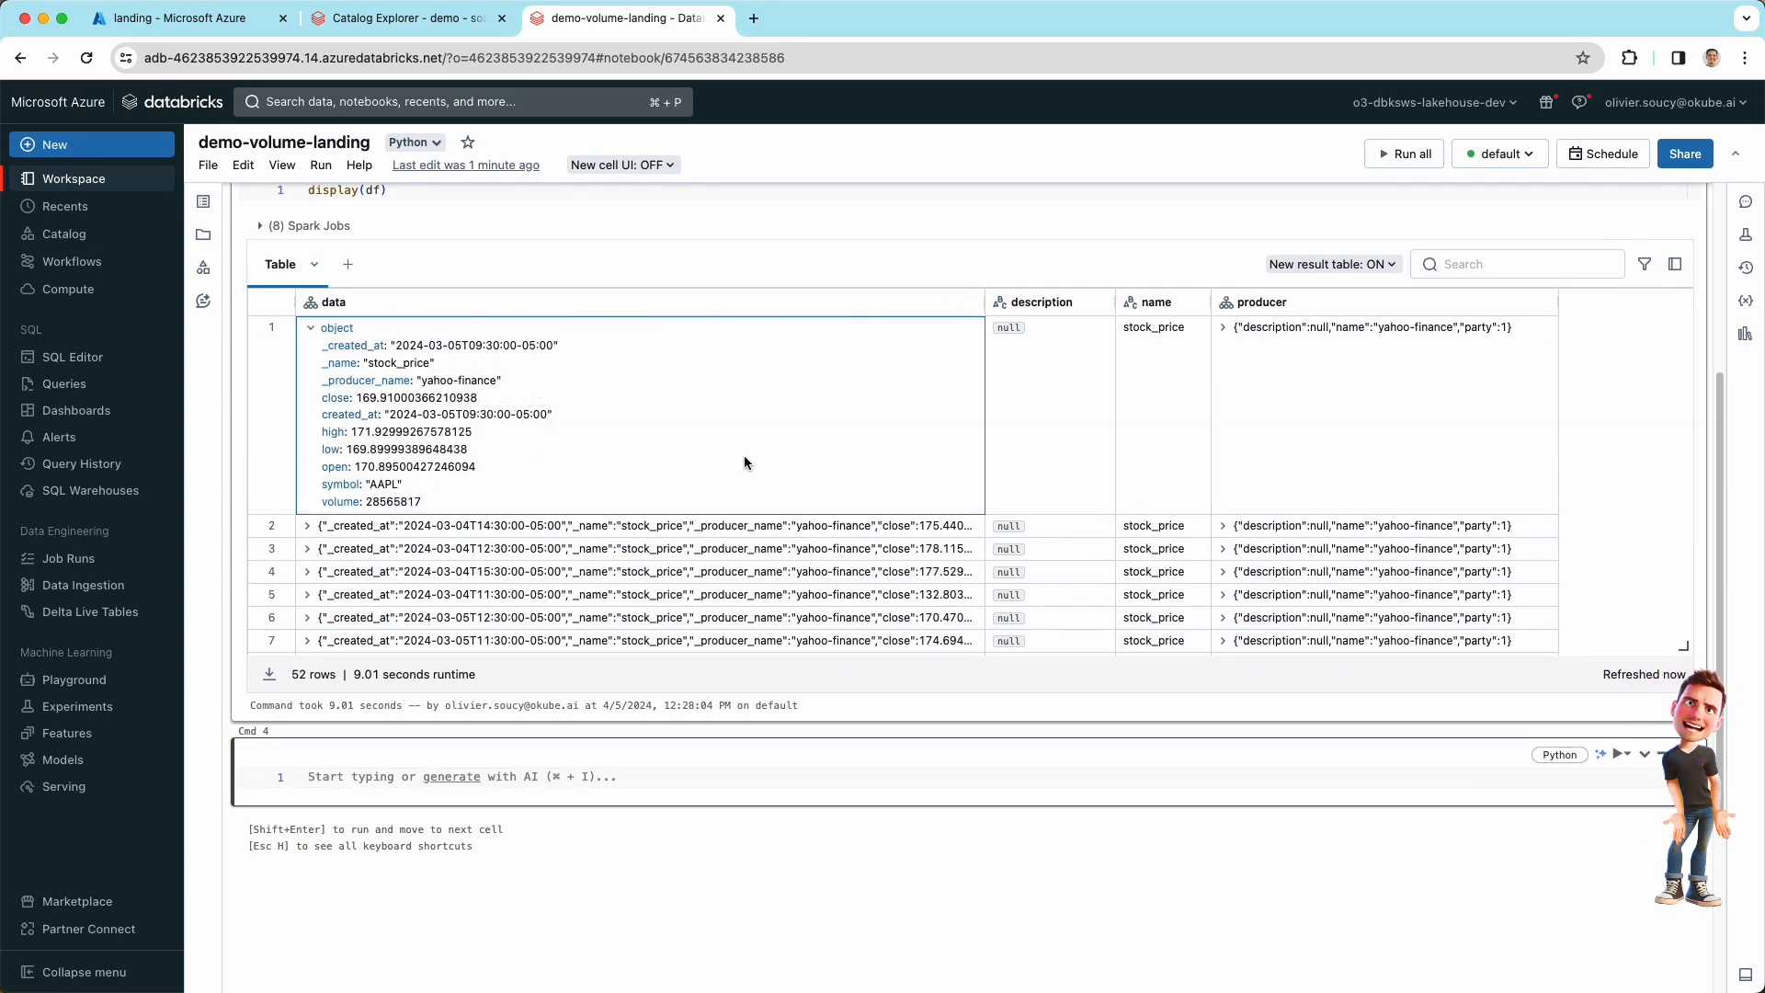
{"action": "left_click", "coordinate": [1223, 328]}
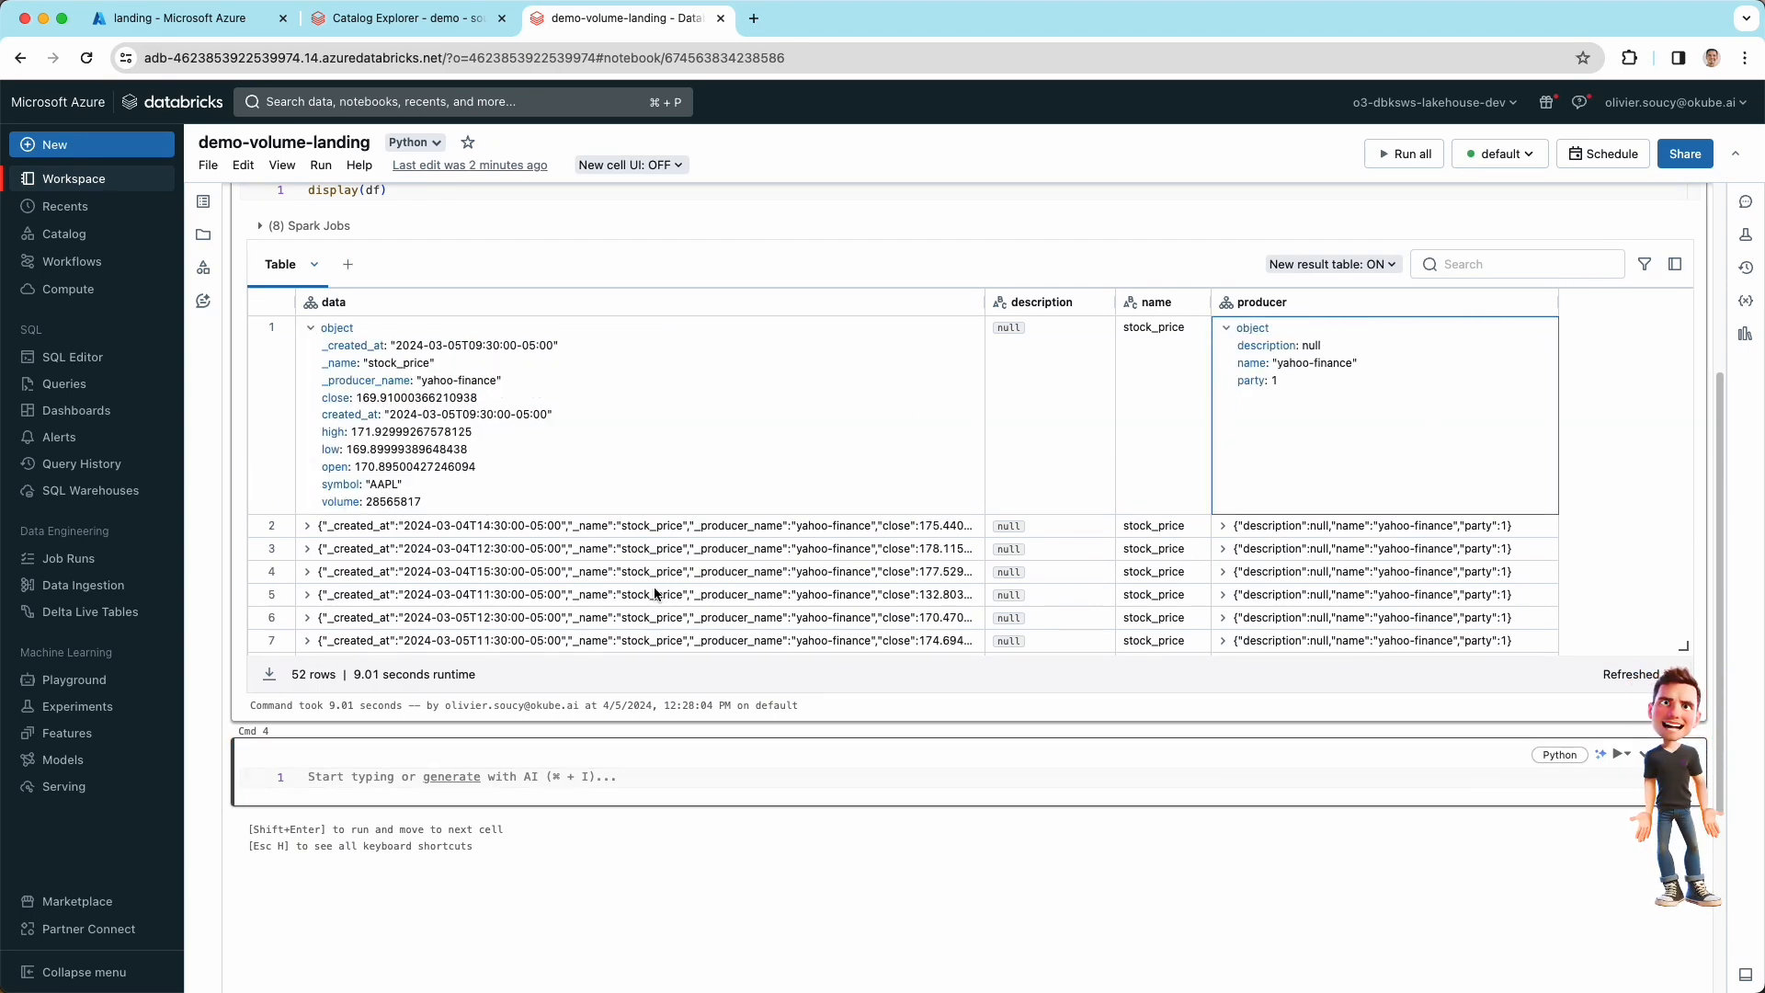